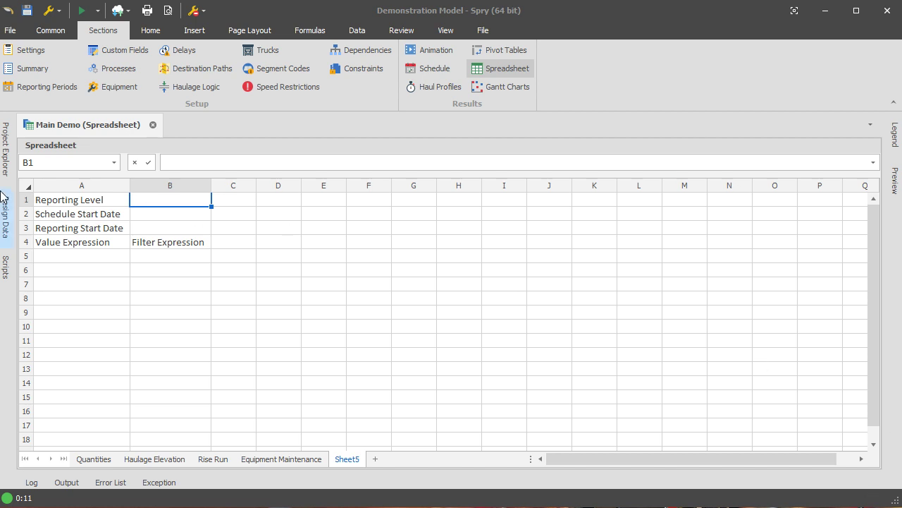
left_click(98, 201)
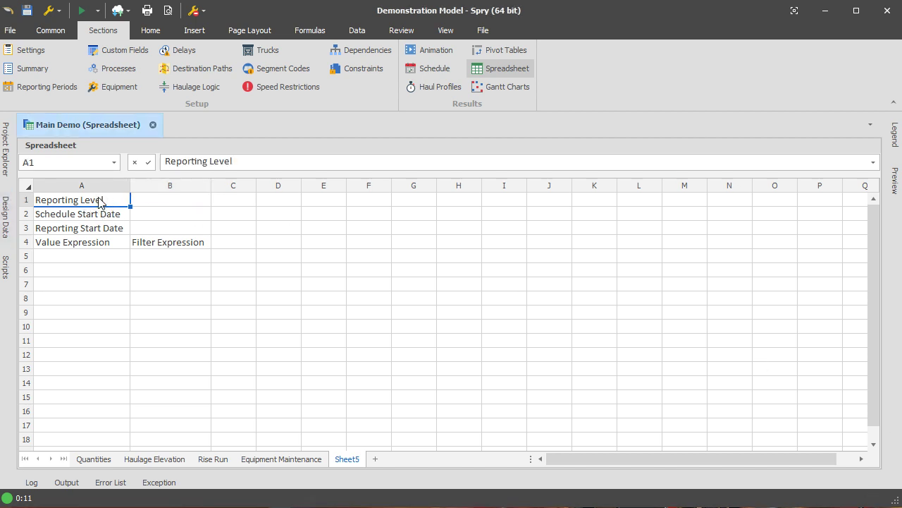
left_click_drag(101, 202, 176, 237)
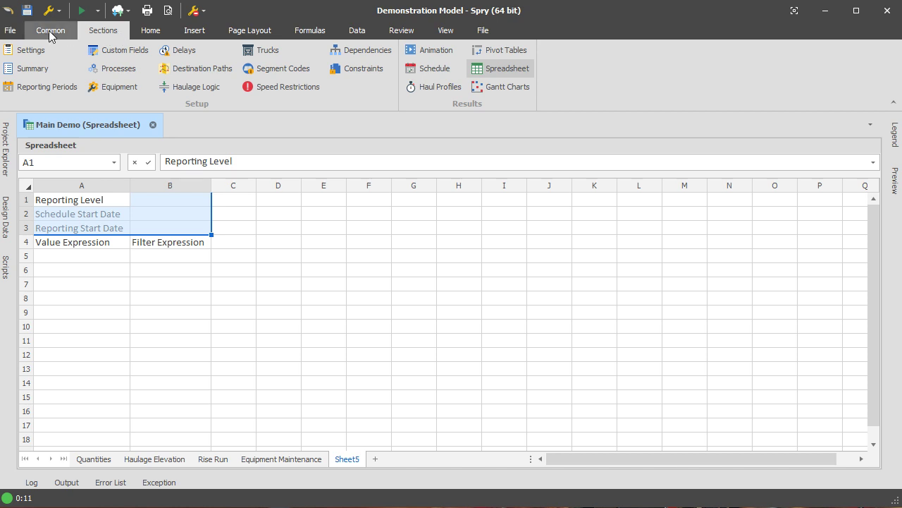
left_click(152, 30)
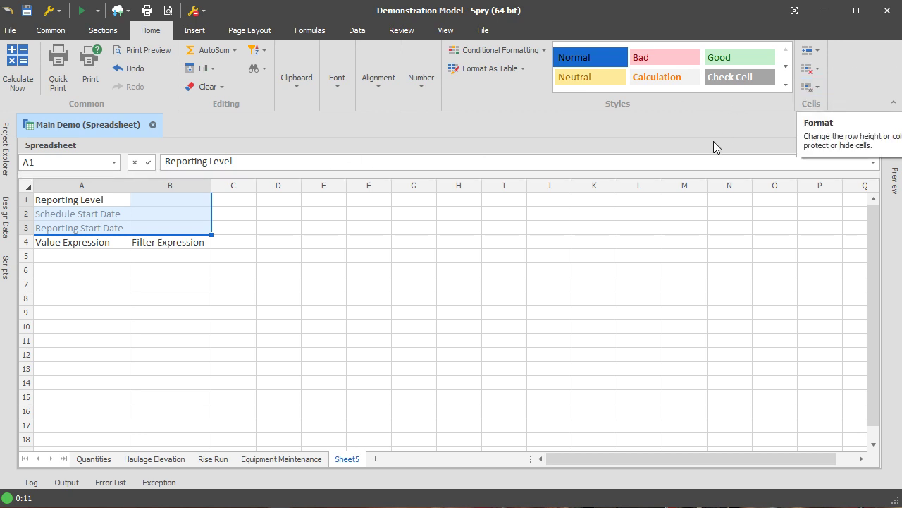
right_click(182, 210)
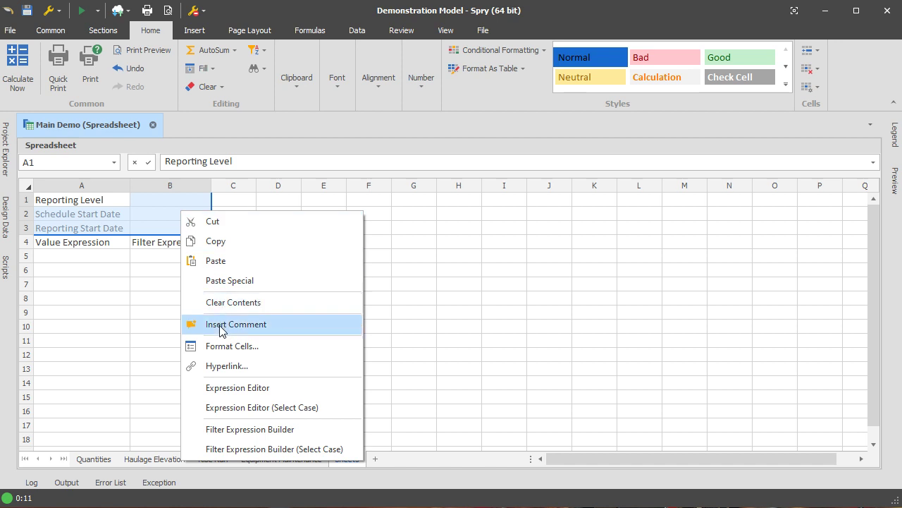
left_click(227, 346)
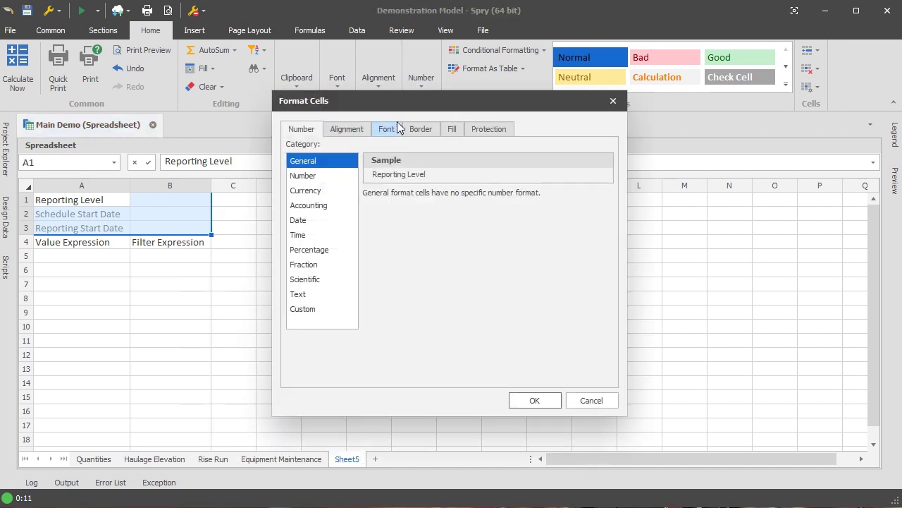
left_click(421, 129)
left_click(534, 400)
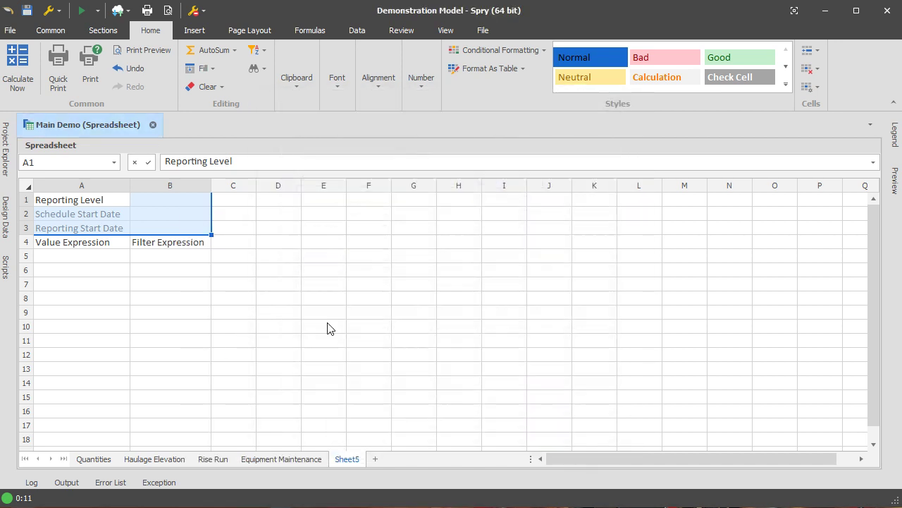
Step: Apply an outline border around the header block in cells A1:B3
left_click(232, 285)
left_click(194, 215)
left_click_drag(193, 231, 130, 205)
right_click(130, 205)
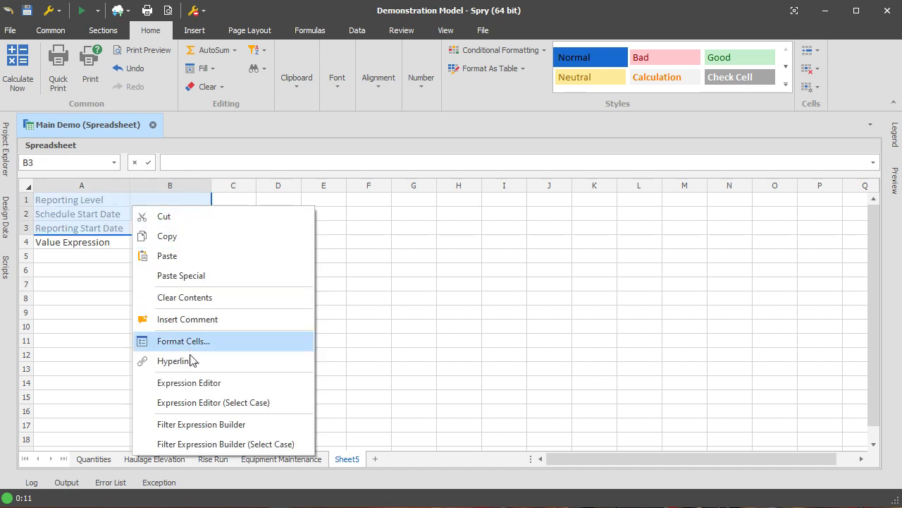
left_click(198, 342)
left_click(421, 130)
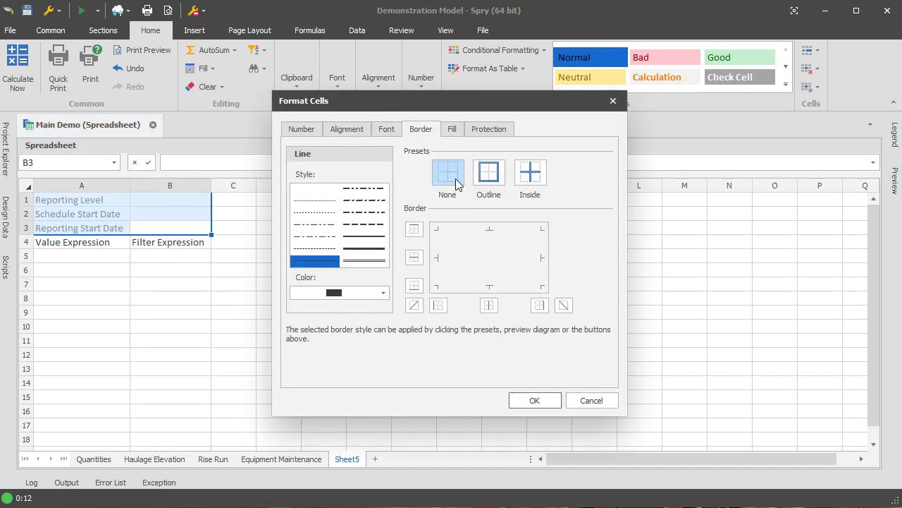
left_click(488, 172)
left_click(537, 401)
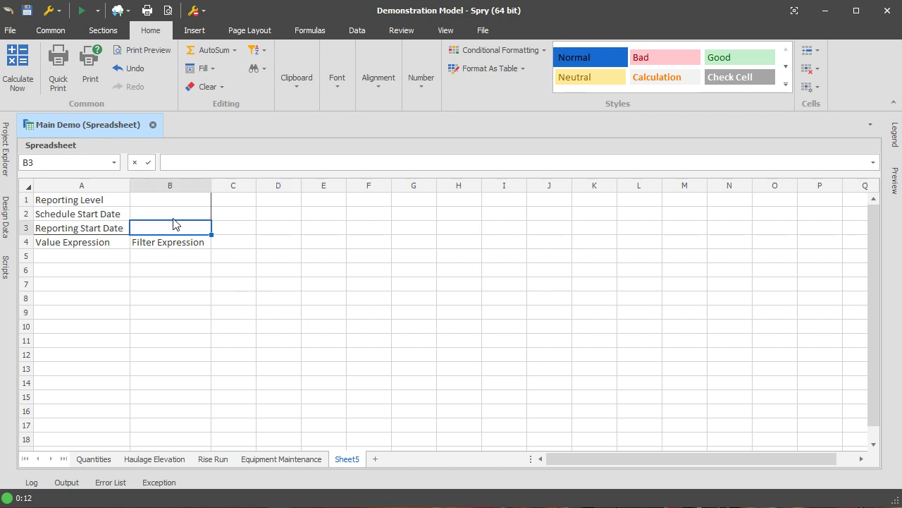
Step: Enter Monthly as the Reporting Level in cell B1
left_click(156, 201)
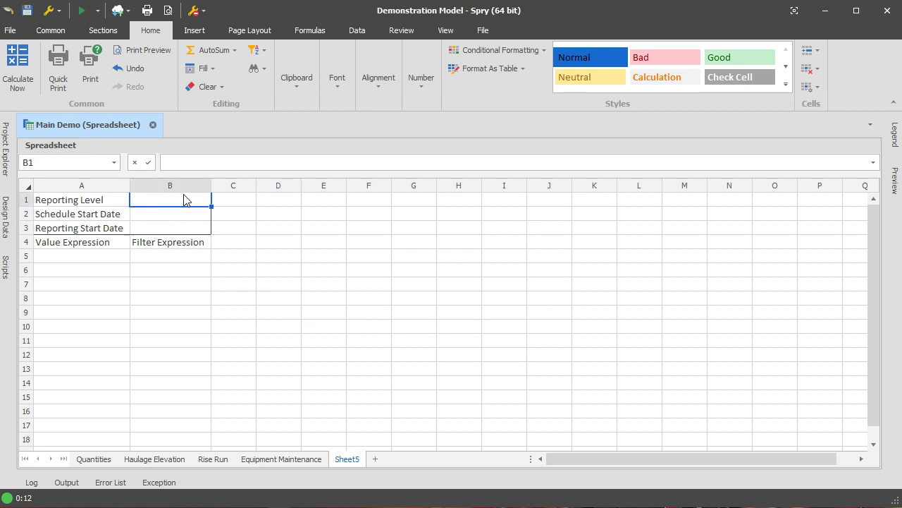
type("Monthly")
key("Return")
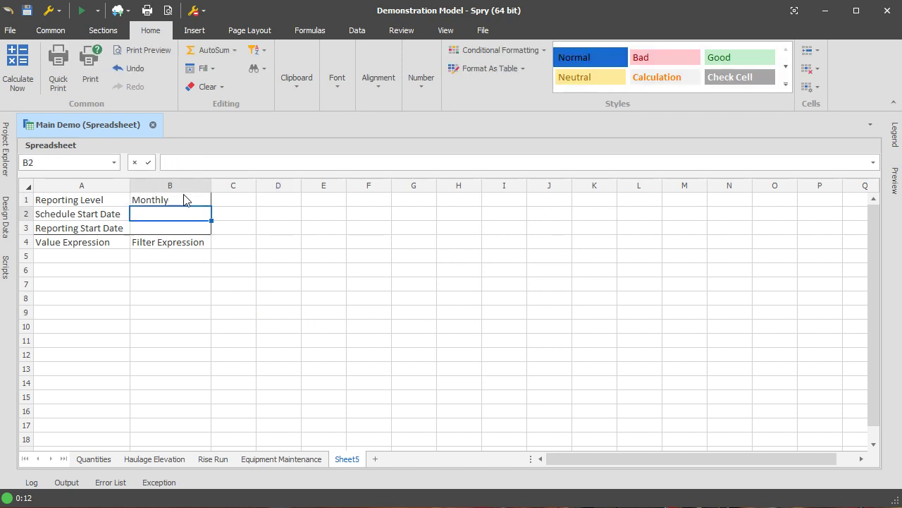
Step: Review the Monthly reporting level's list of periods with their start and end dates in the Reporting Periods section
left_click(52, 30)
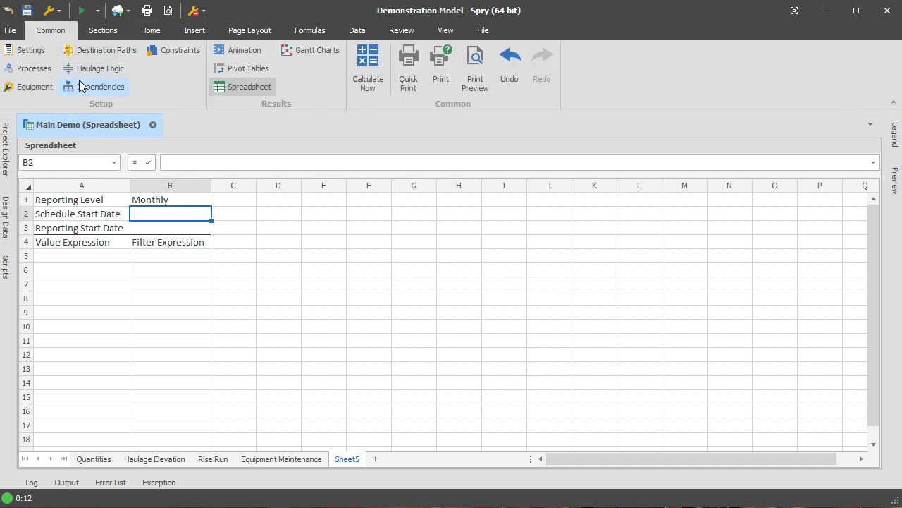
left_click(103, 31)
left_click(40, 87)
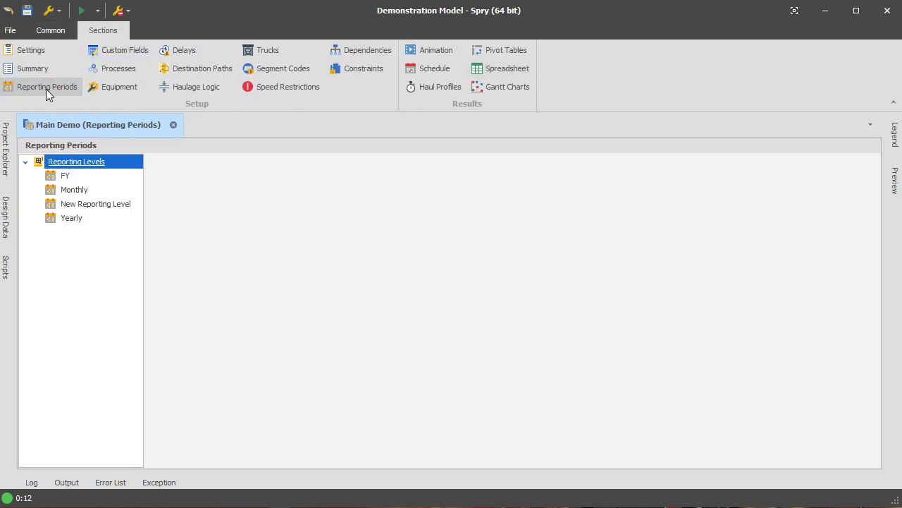
left_click(74, 190)
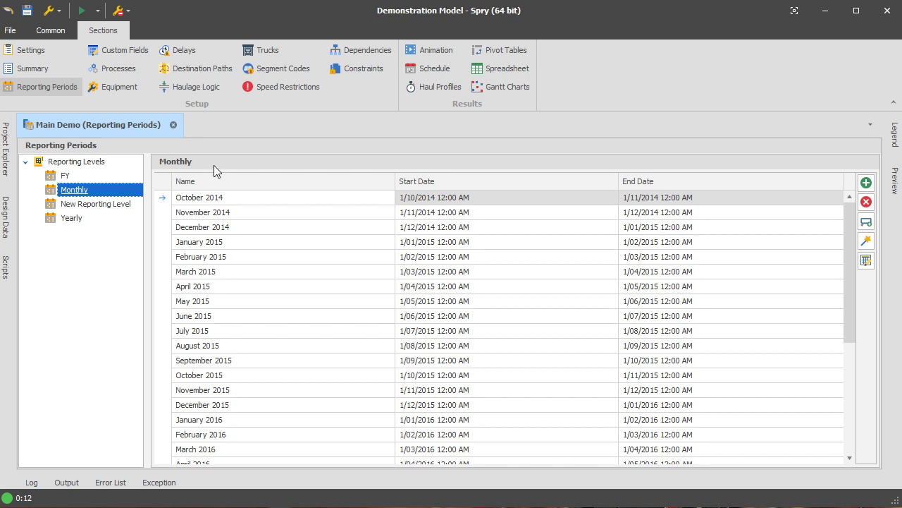
scroll(387, 331, "down", 5)
scroll(324, 373, "up", 5)
scroll(304, 342, "down", 5)
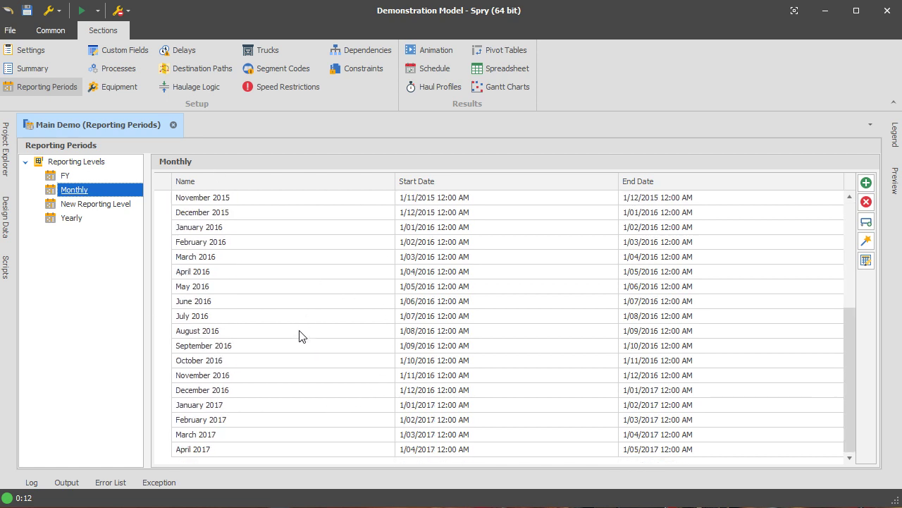
scroll(303, 349, "up", 5)
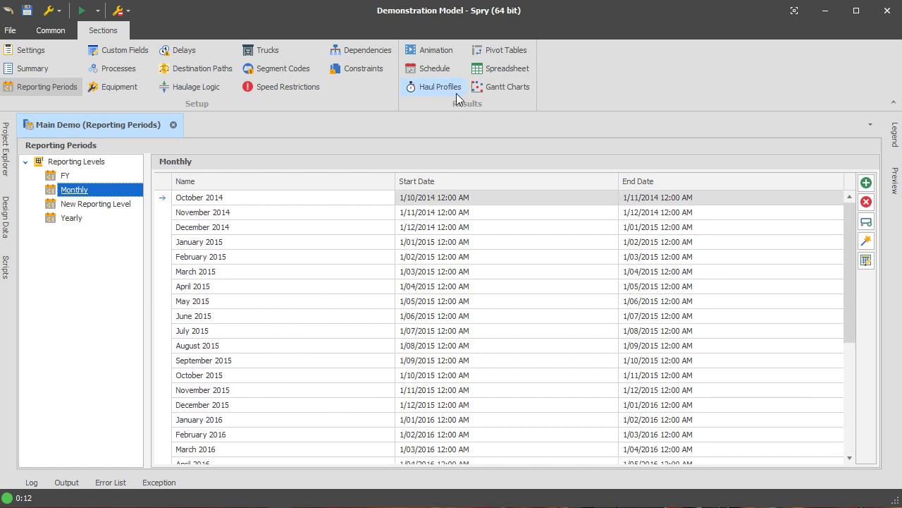
Step: Back in the spreadsheet, insert the Schedule Start Date function for the current case in cell B2
left_click(516, 69)
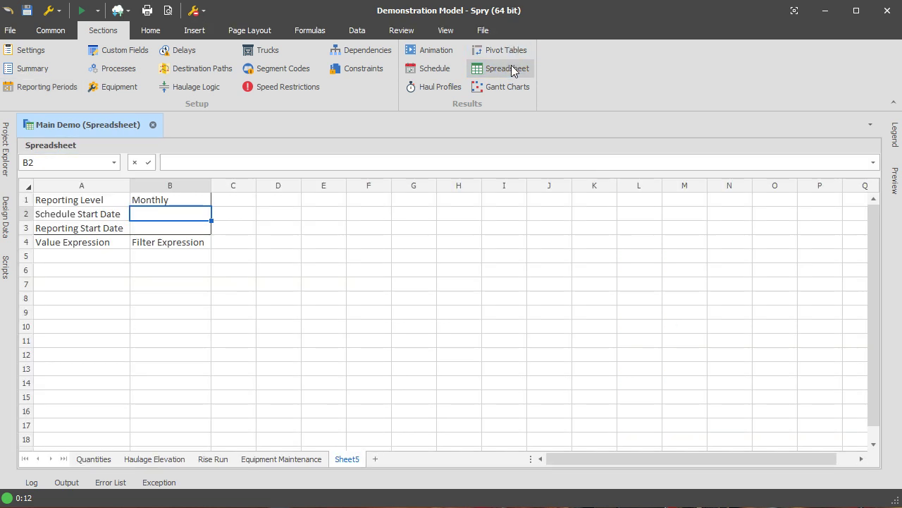
left_click(161, 227)
left_click(160, 217)
left_click(302, 30)
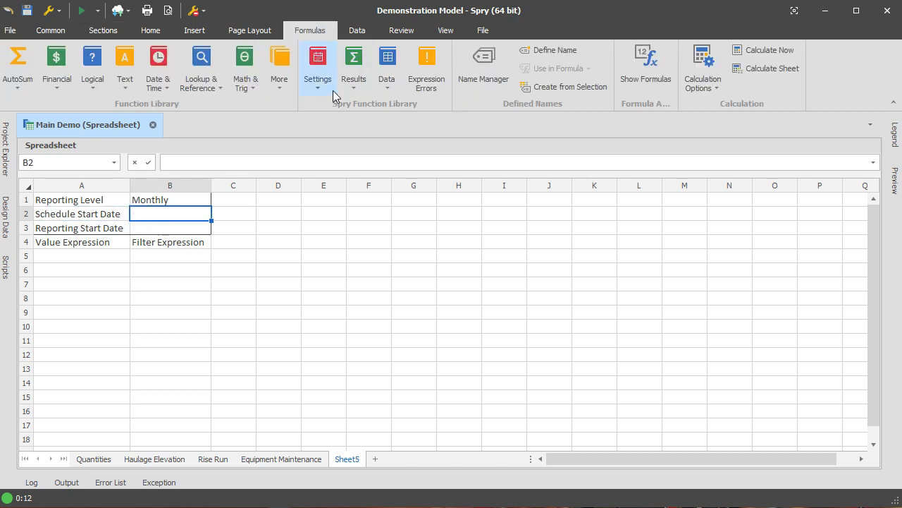
left_click(321, 86)
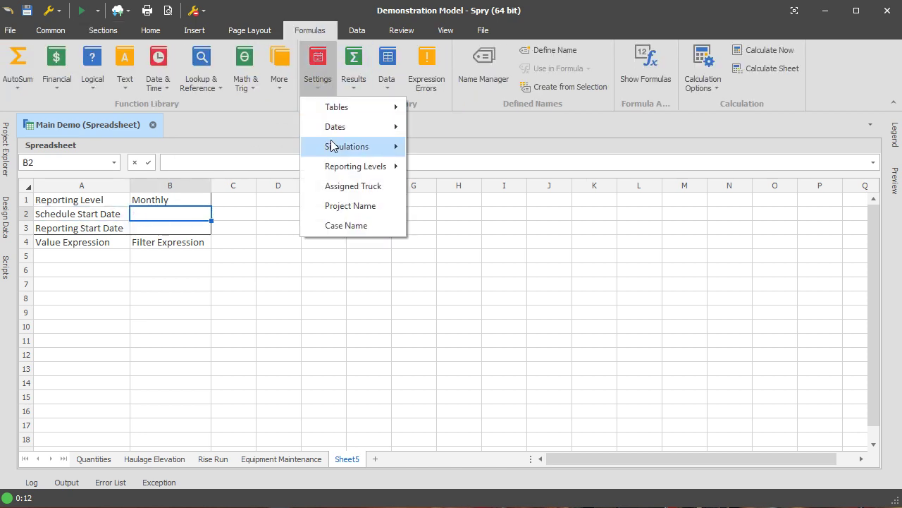
mouse_move(332, 145)
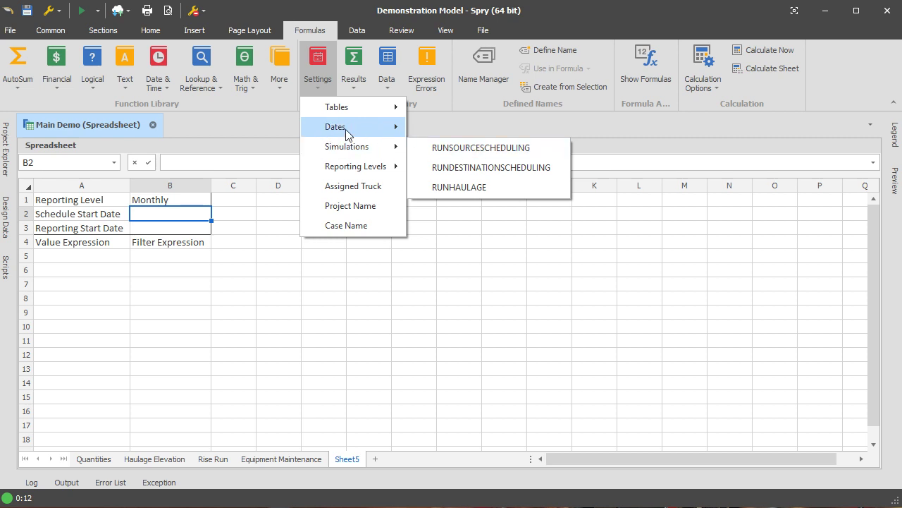
mouse_move(345, 128)
left_click(461, 129)
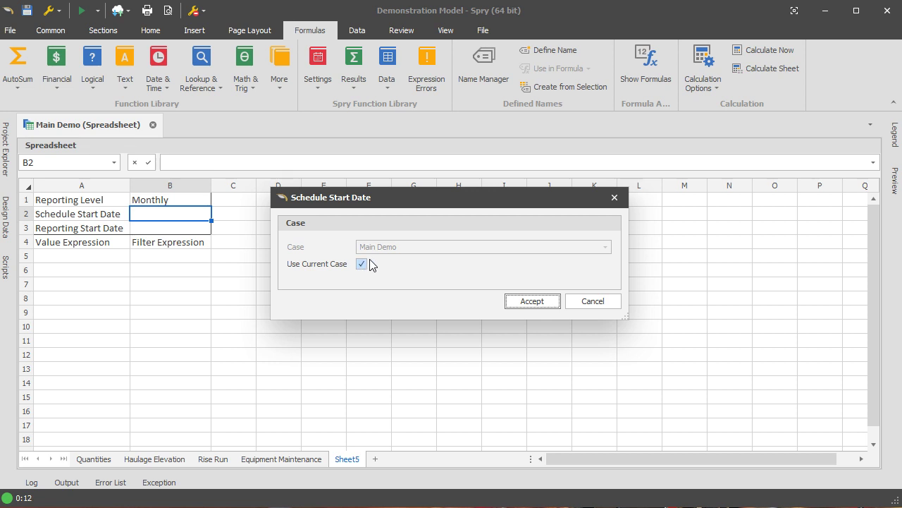
left_click(530, 304)
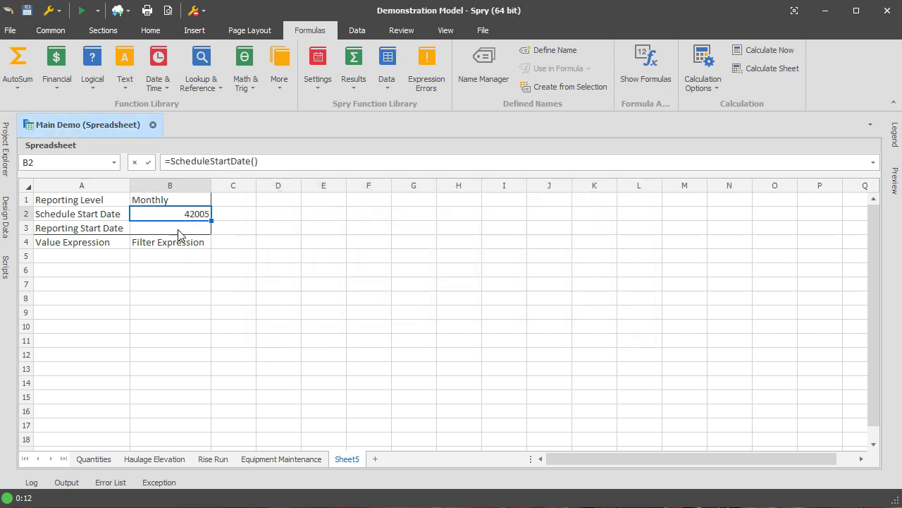
Step: Format cell B2 as a Date with the *14/03/2012 type
left_click(178, 233)
left_click(196, 216)
right_click(194, 216)
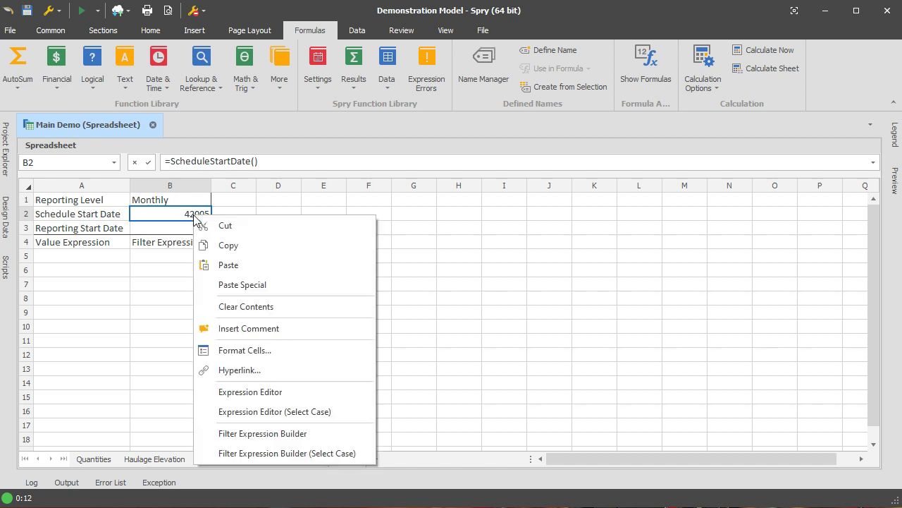
left_click(272, 350)
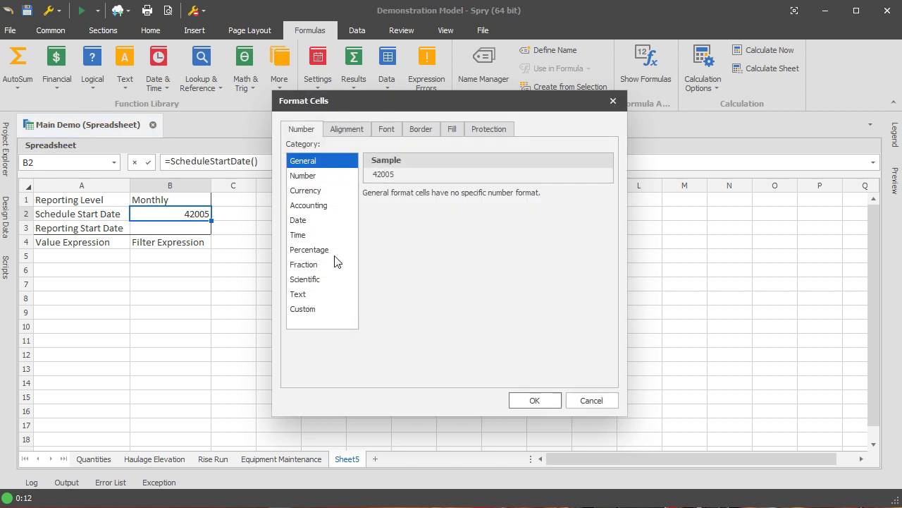
left_click(315, 224)
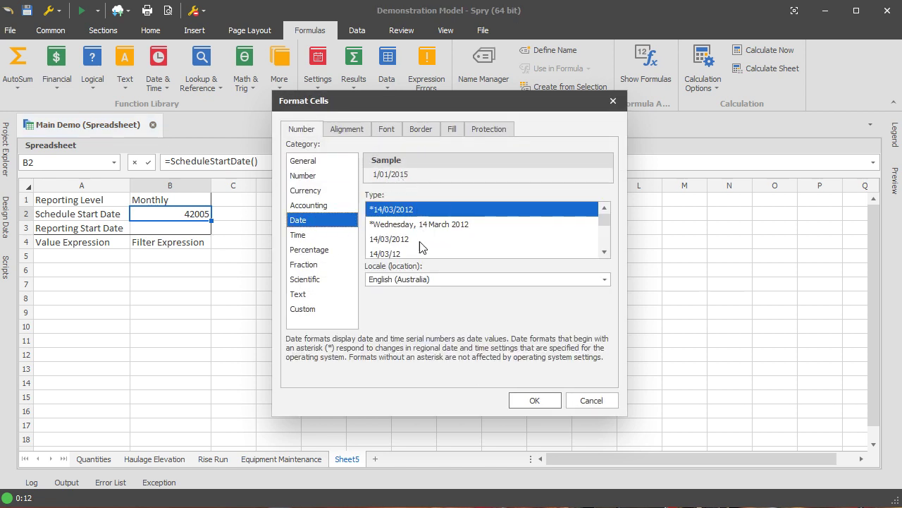
left_click(530, 401)
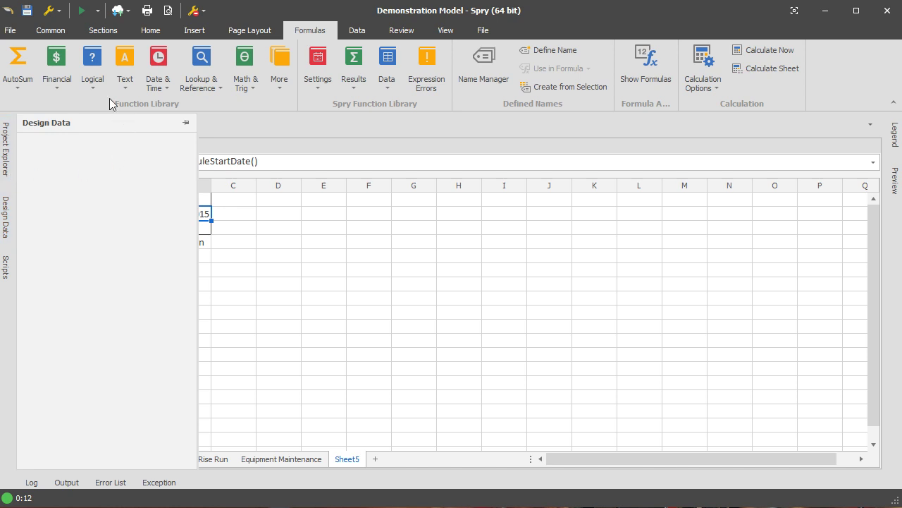
Step: Set the scheduling Start Date to 1 February 2015 in the case settings, then return to the spreadsheet and run the model
left_click(50, 30)
left_click(31, 52)
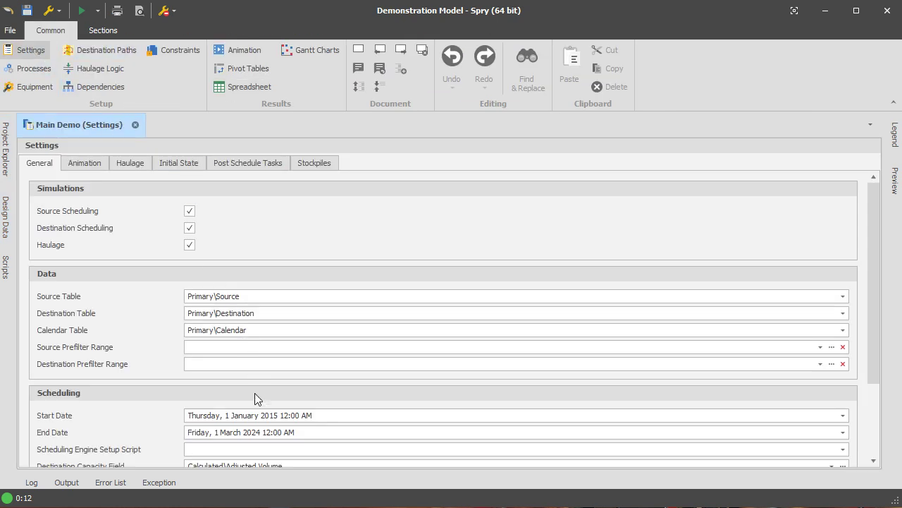
scroll(254, 398, "down", 2)
left_click(275, 326)
left_click(220, 329)
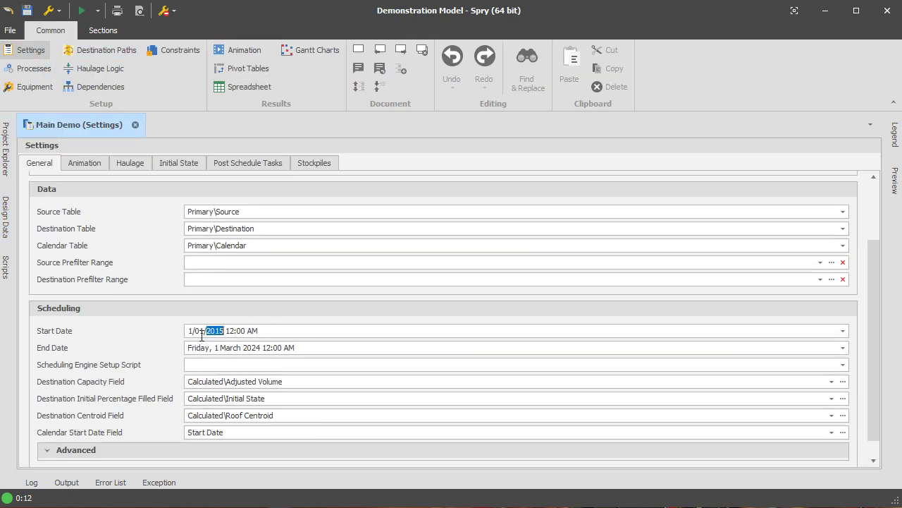
left_click(199, 330)
left_click(242, 346)
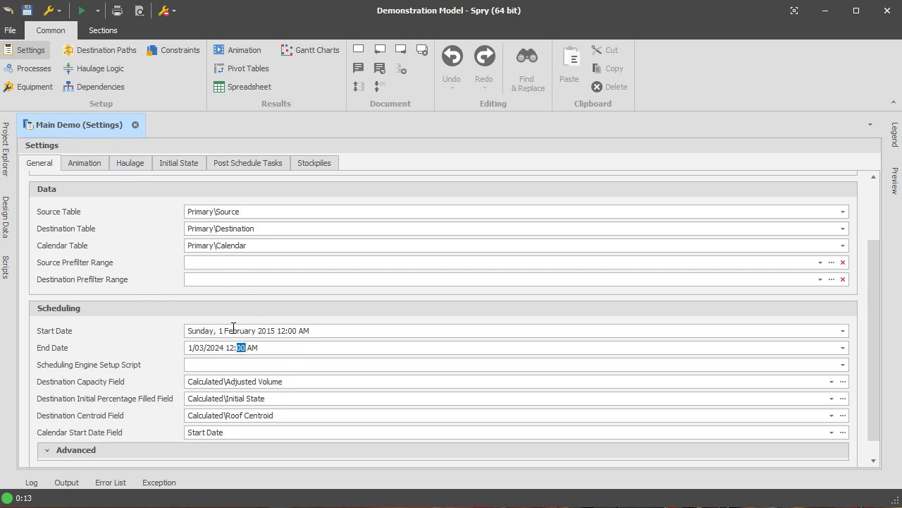
left_click(227, 330)
left_click(237, 87)
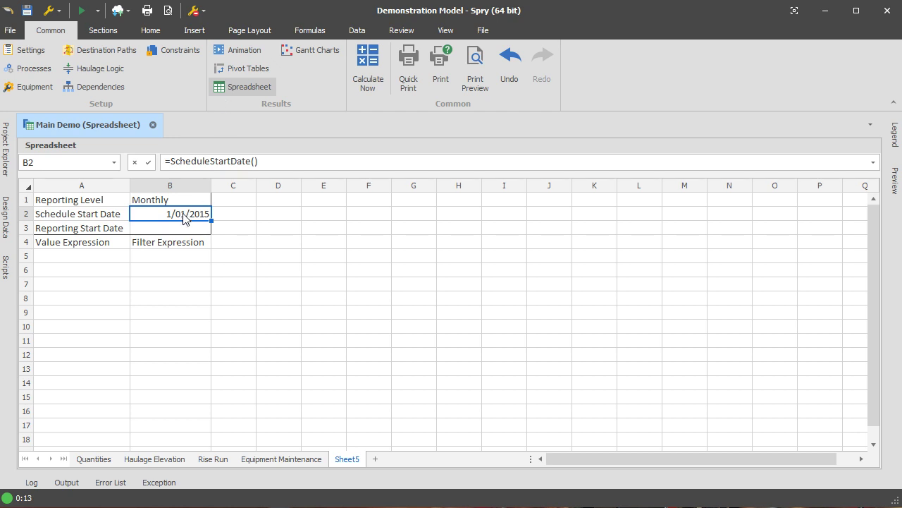
left_click(85, 12)
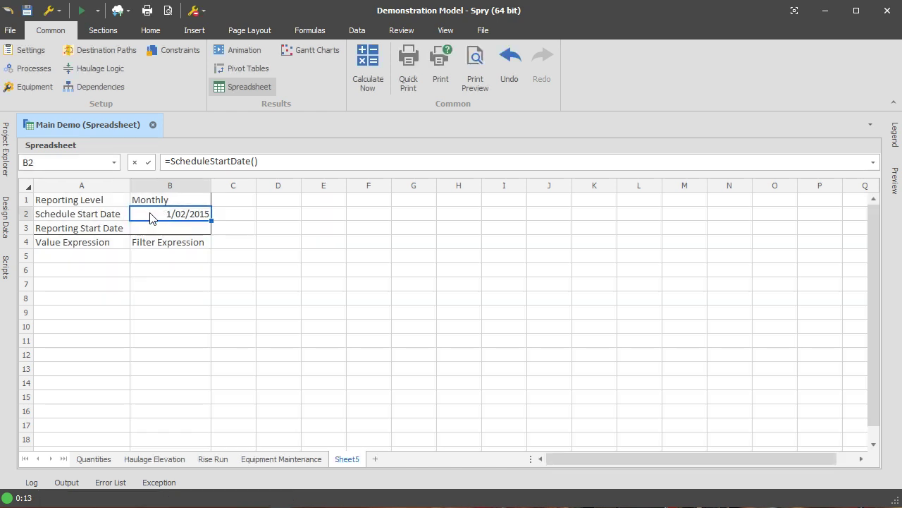
Step: Link the Reporting Start Date in cell B3 to the Schedule Start Date with the formula =B2
left_click(147, 227)
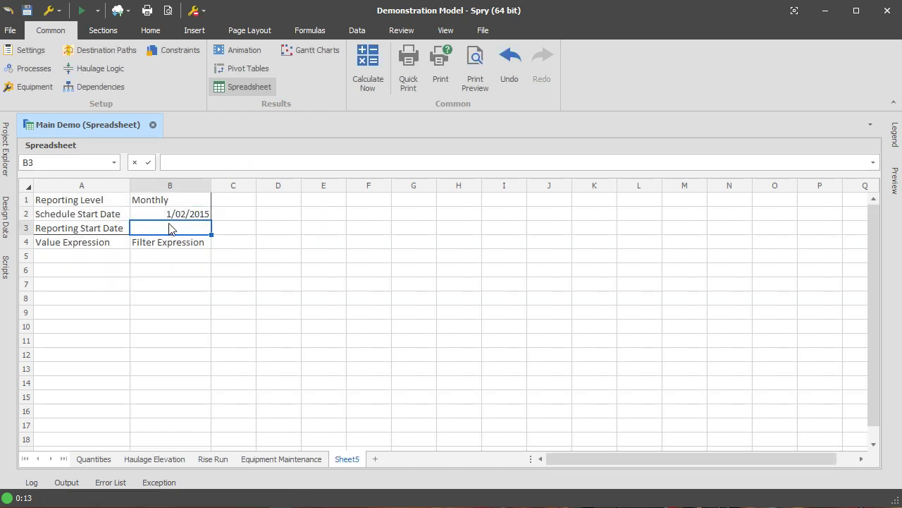
type("=")
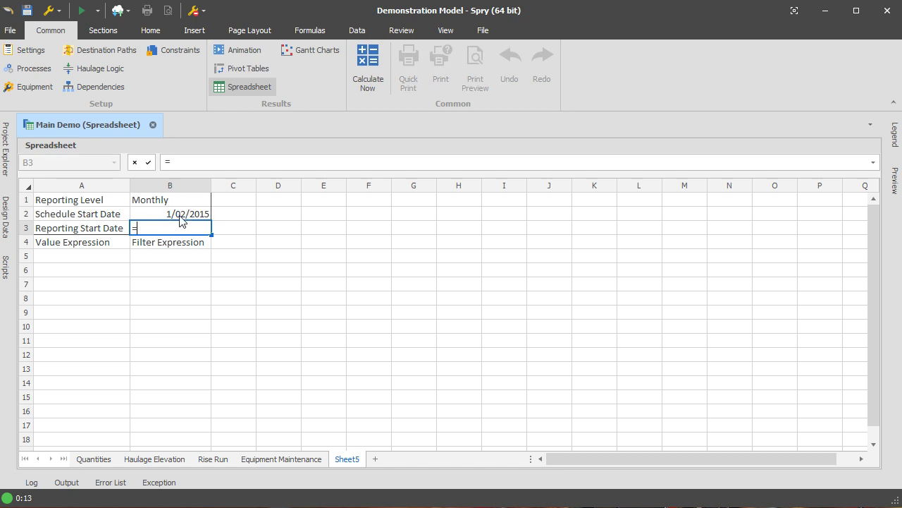
left_click(181, 214)
key("Return")
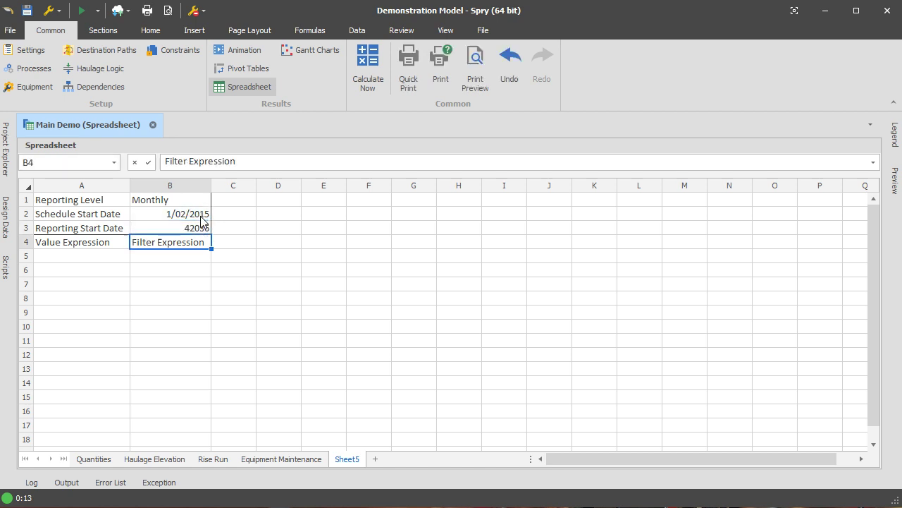
left_click(193, 231)
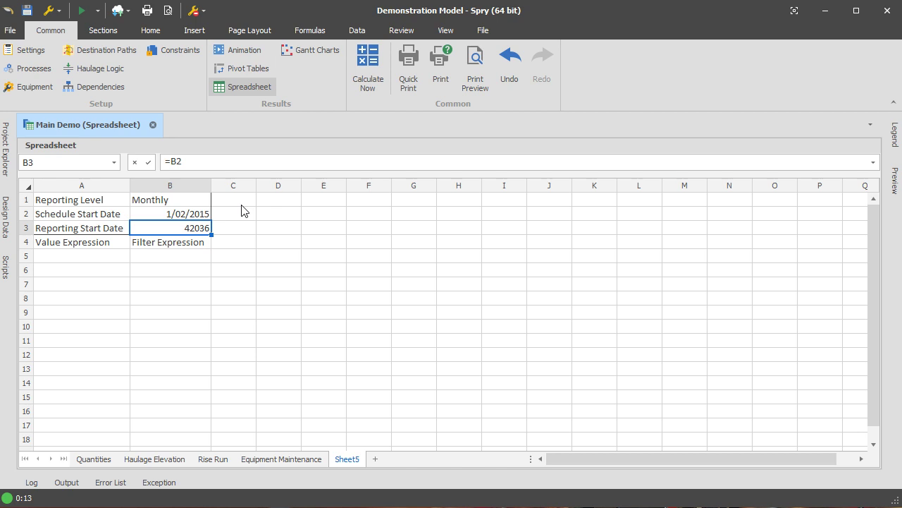
Step: Set the Reporting Start Date in cell B3 to 01/01/2015
type("01/01/2015")
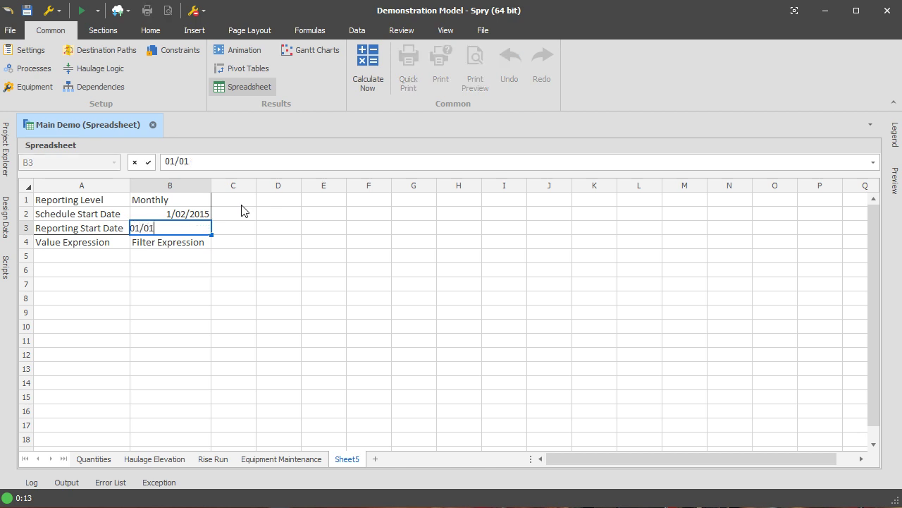
key("Return")
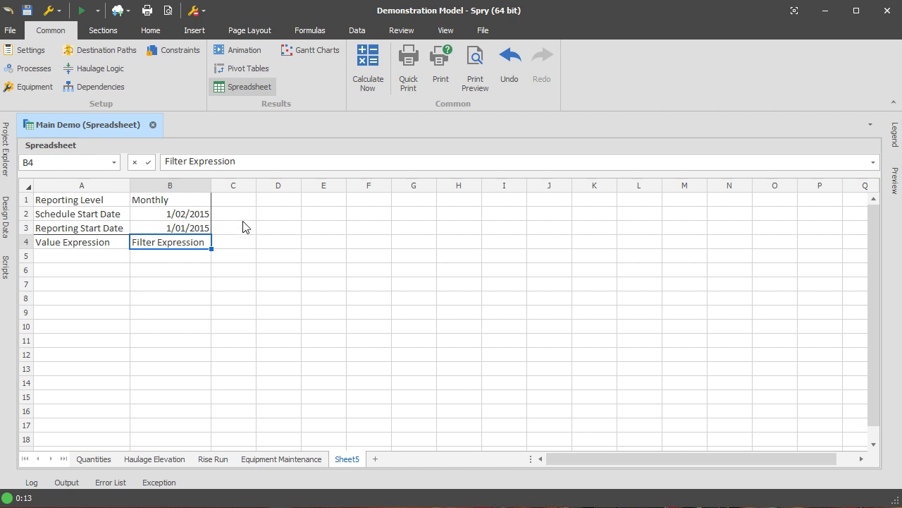
Step: Insert the Period Index At Date function in cell C1 using the Monthly reporting level of the current case
left_click(243, 202)
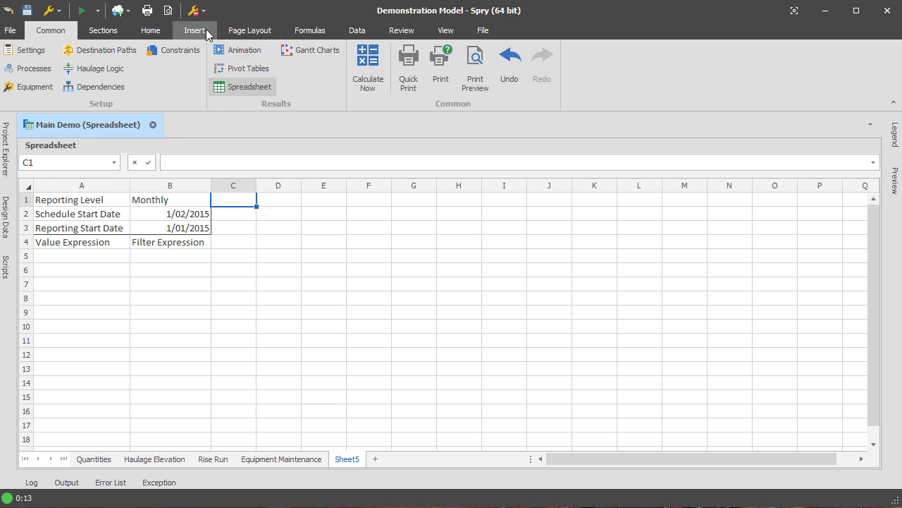
left_click(311, 32)
mouse_move(242, 203)
left_mouse_down()
mouse_move(799, 196)
mouse_move(264, 213)
mouse_move(246, 199)
left_mouse_up()
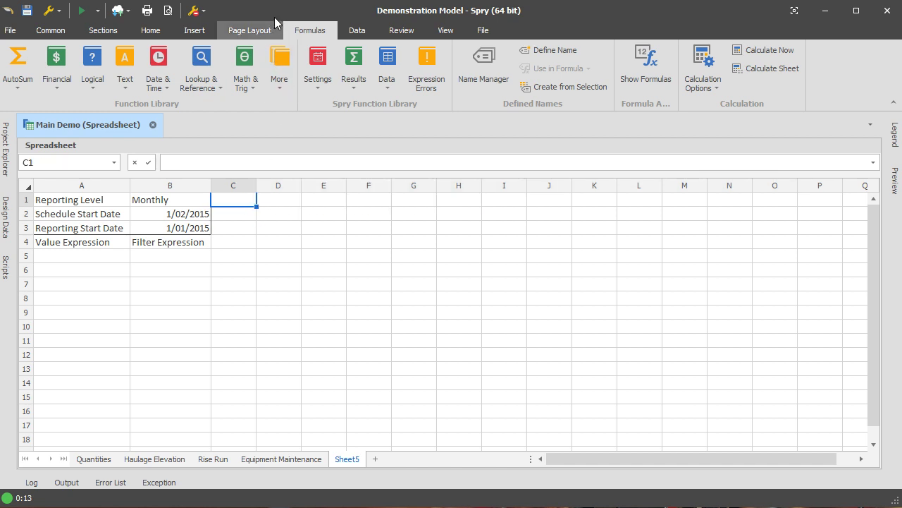
left_click(317, 84)
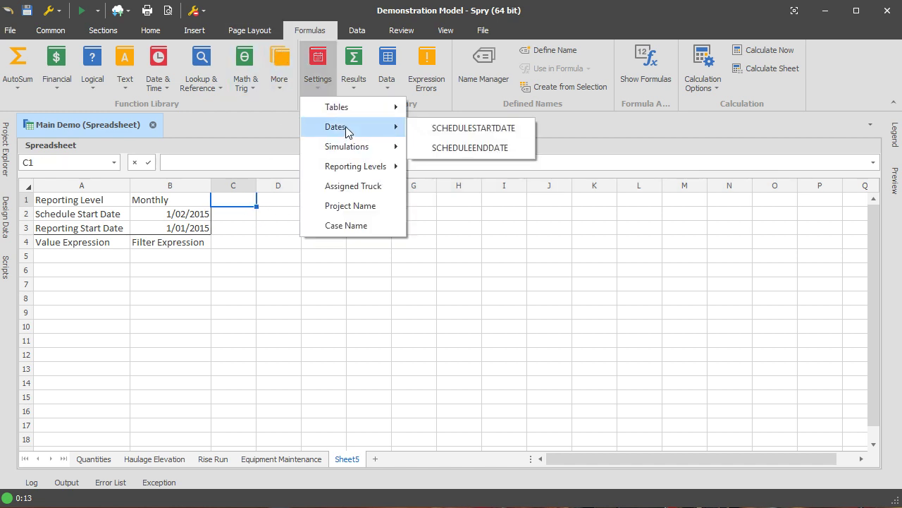
mouse_move(360, 142)
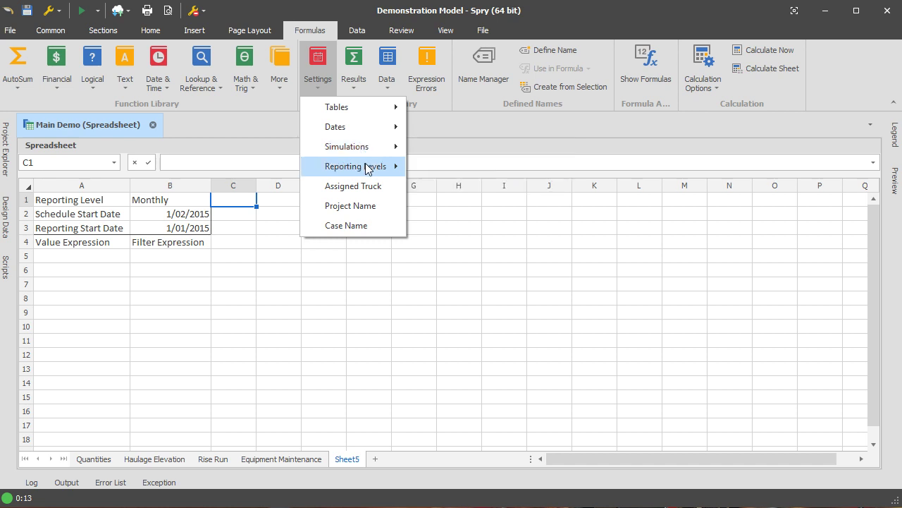
mouse_move(367, 167)
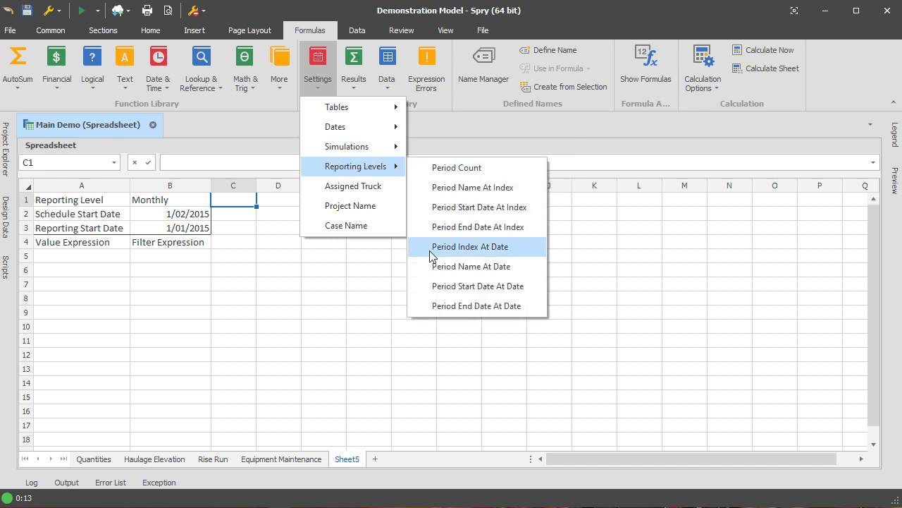
left_click(455, 253)
left_click(481, 254)
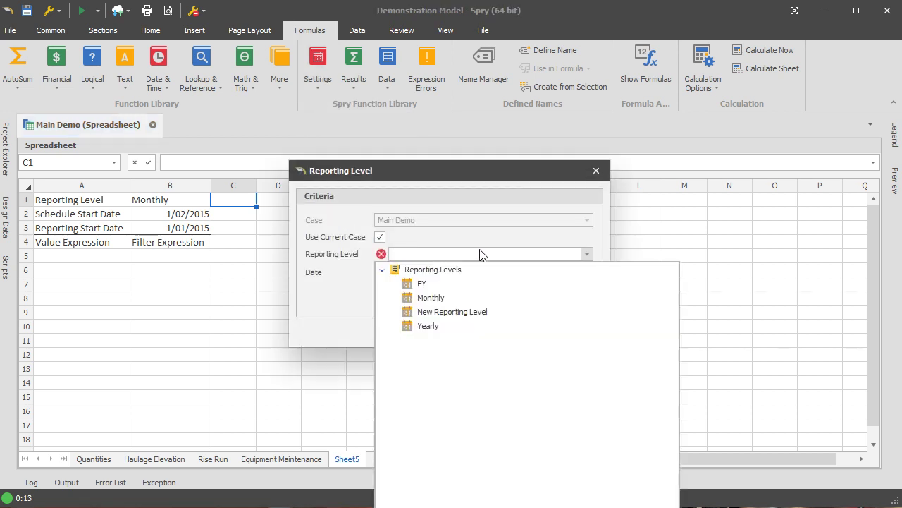
left_click(441, 300)
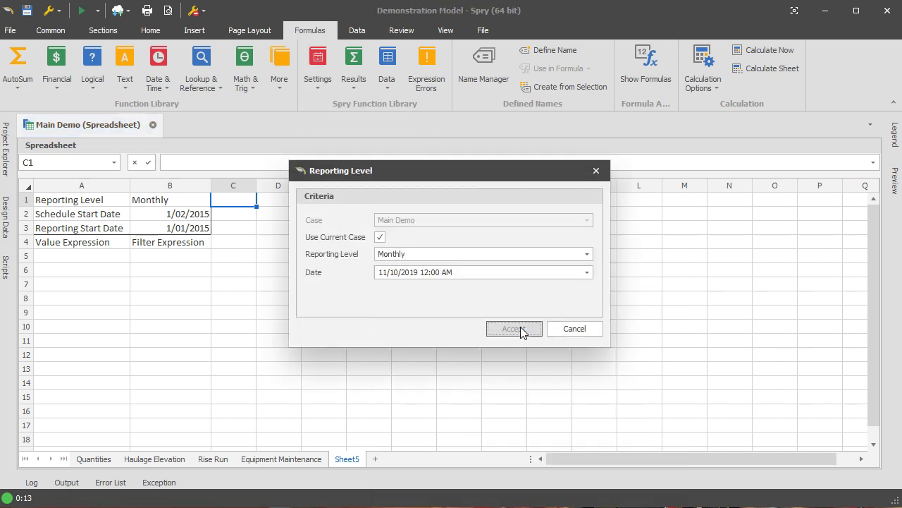
left_click(520, 329)
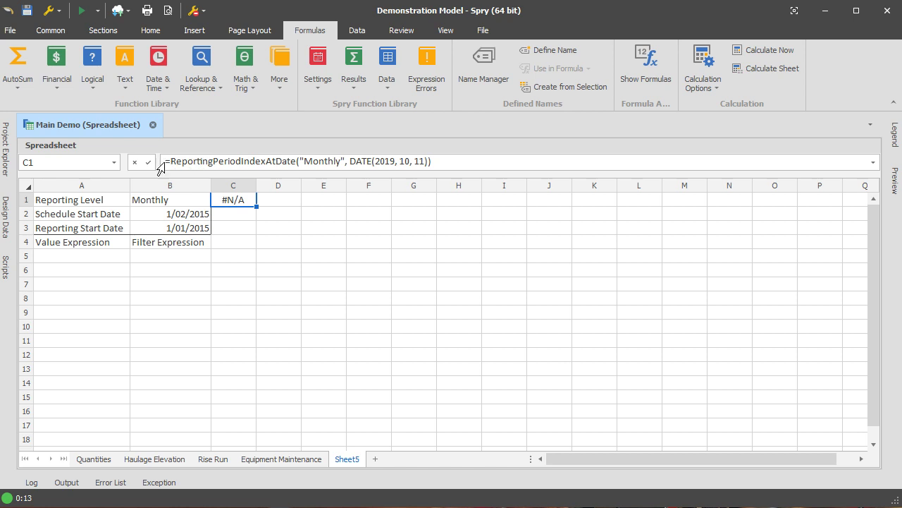
Step: Replace the "Monthly" argument in cell C1's formula with the absolute reference $B$1
left_click(342, 163)
left_click_drag(343, 163, 299, 161)
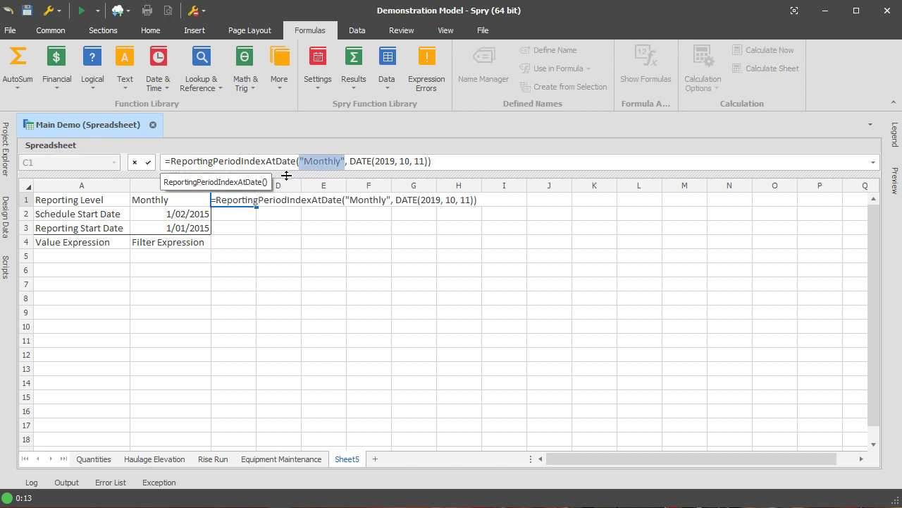
left_click(155, 202)
key("F4")
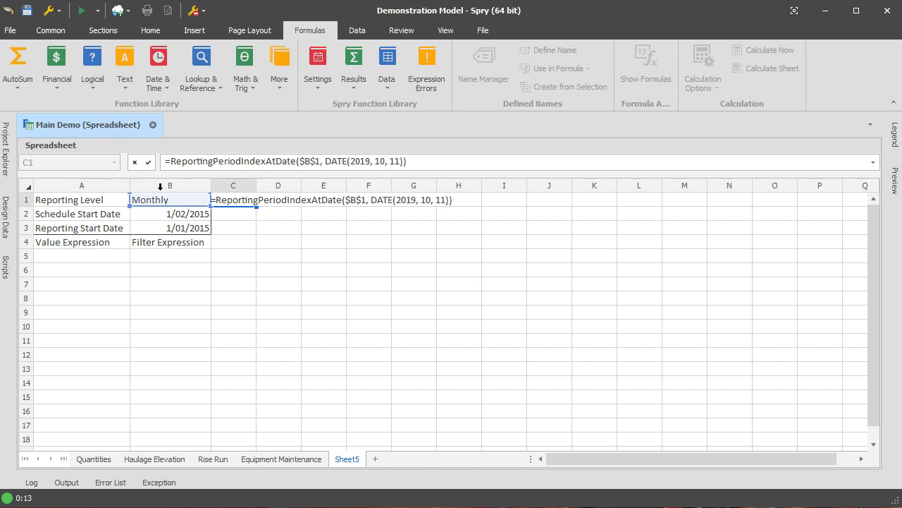
key("Return")
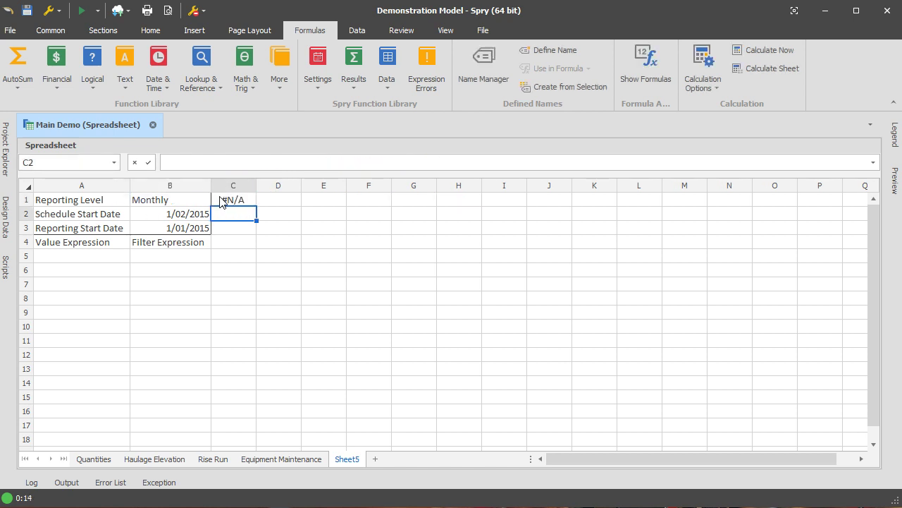
Step: Replace the date argument in cell C1's formula with the absolute reference $B$3
left_click(230, 200)
left_click_drag(324, 162, 403, 162)
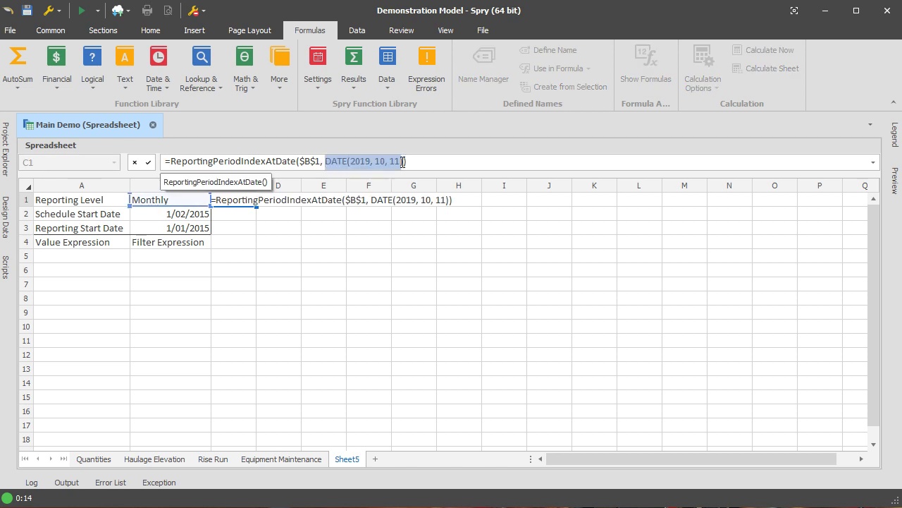
left_click(174, 227)
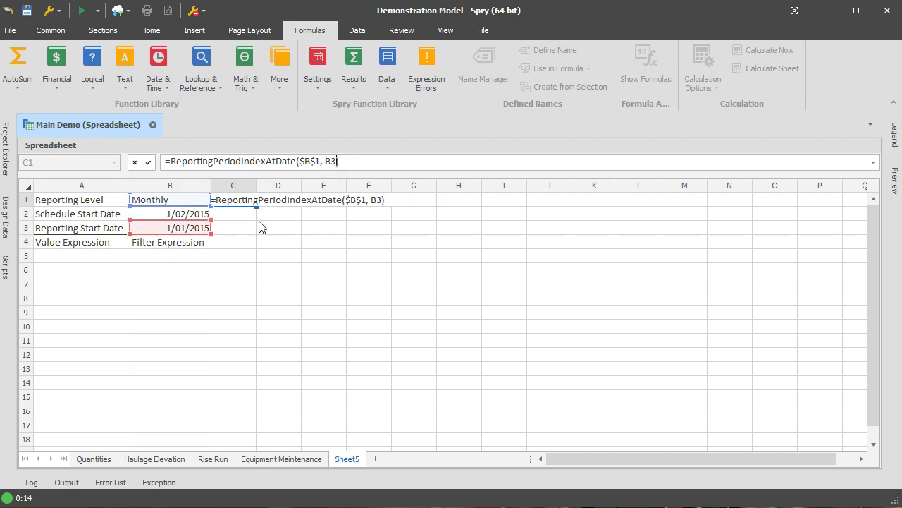
key("F4")
key("Return")
left_click(248, 200)
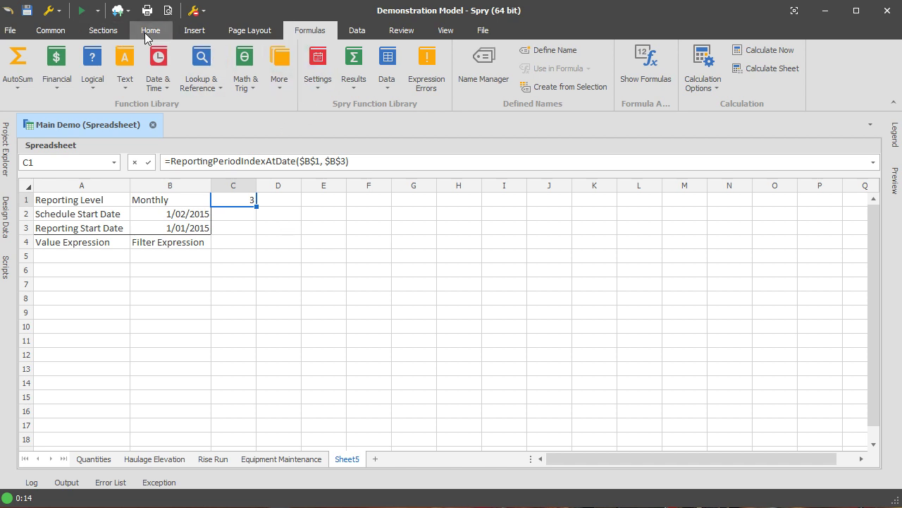
Step: Enter the formula =C1+1 in cell D1 to produce the next period index
left_click(282, 203)
type("=")
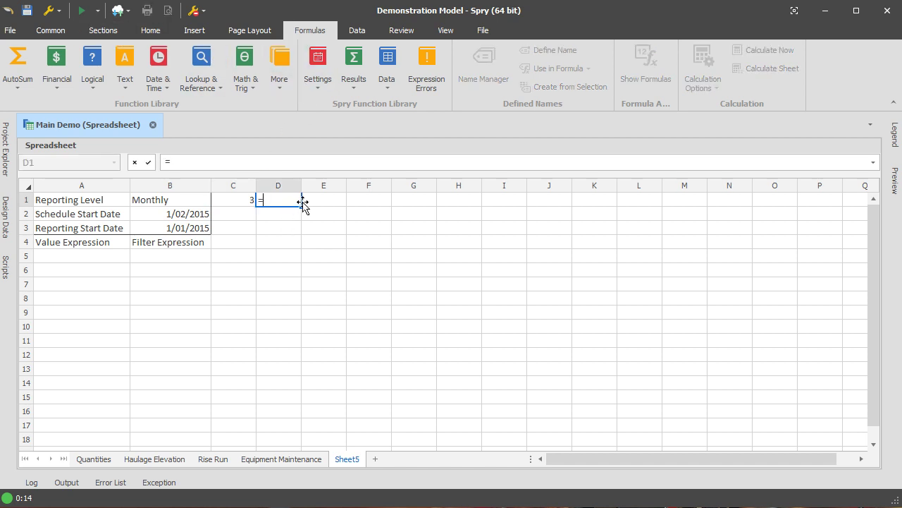
left_click(237, 203)
type("+1")
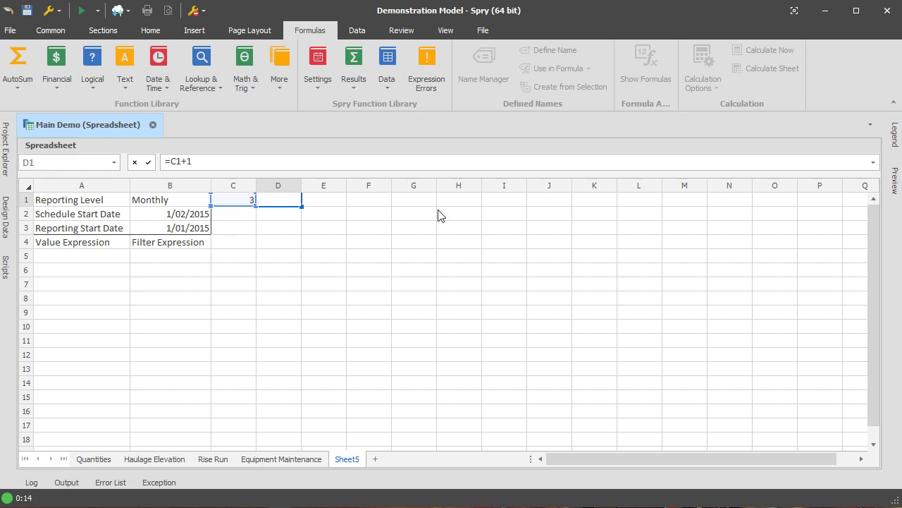
key("Return")
Step: Examine the Monthly reporting periods up to January 2015 and compare them with the index in C1 and the date in B3
left_click(102, 30)
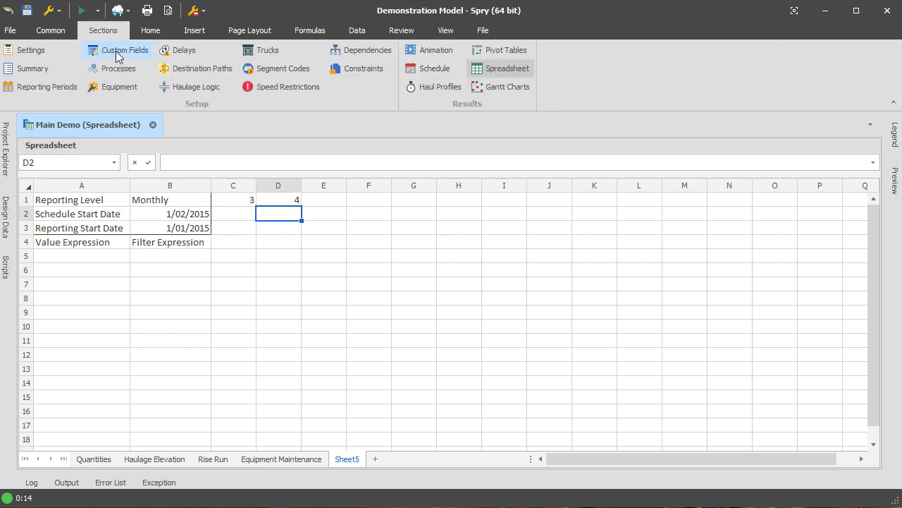
left_click(41, 87)
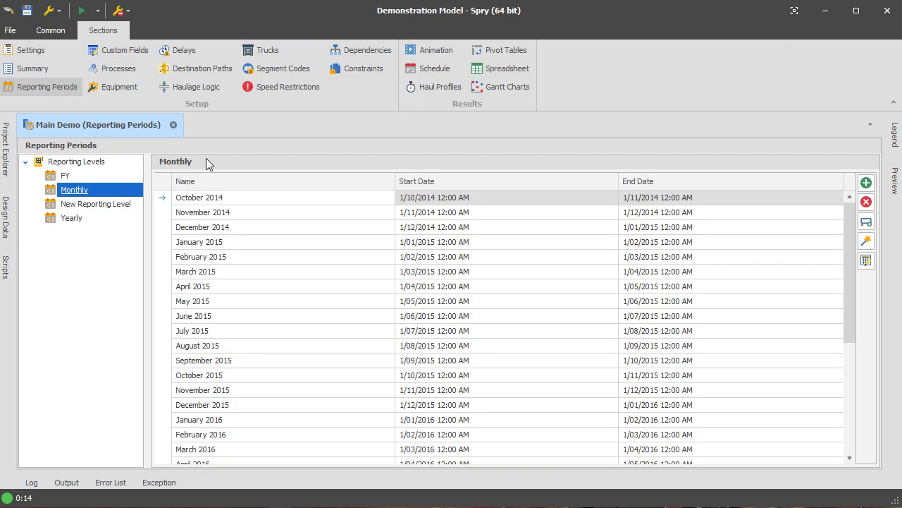
left_click(237, 200)
left_click(242, 213)
left_click(241, 227)
left_click(238, 242)
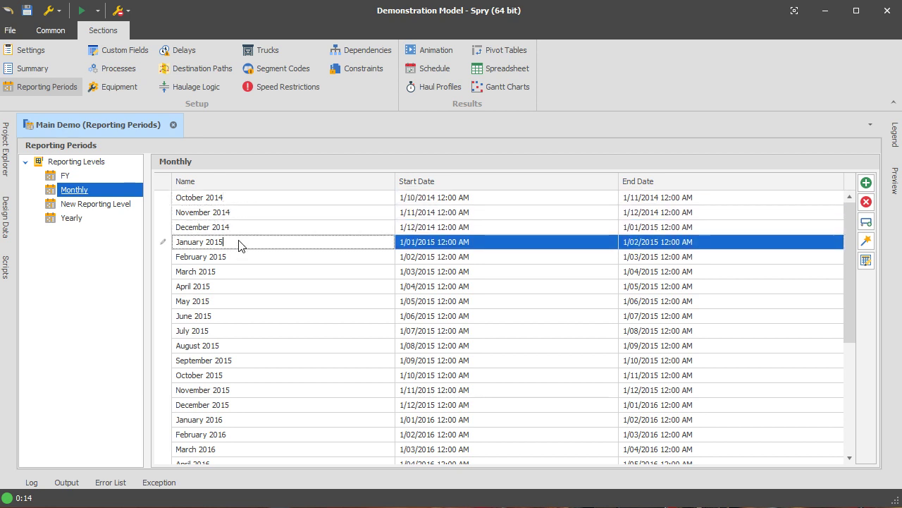
left_click_drag(320, 238, 83, 236)
left_click(510, 69)
left_click(240, 202)
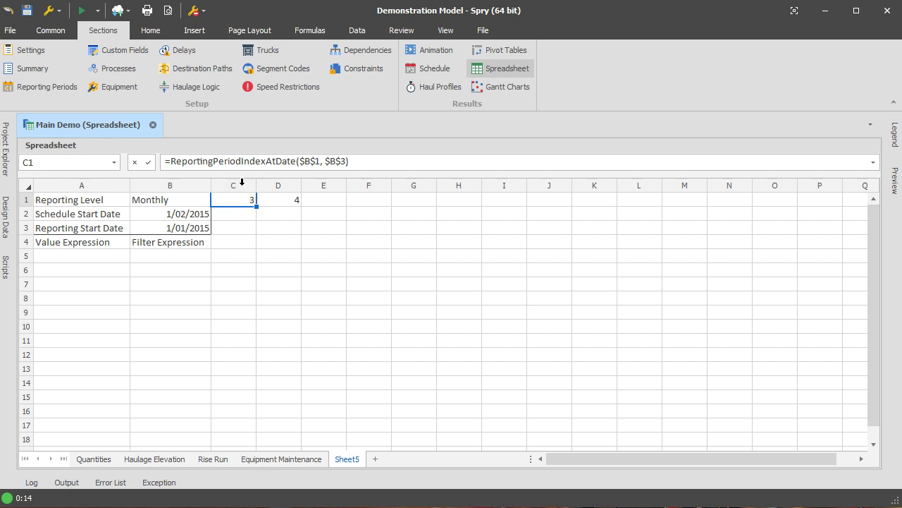
left_click(186, 229)
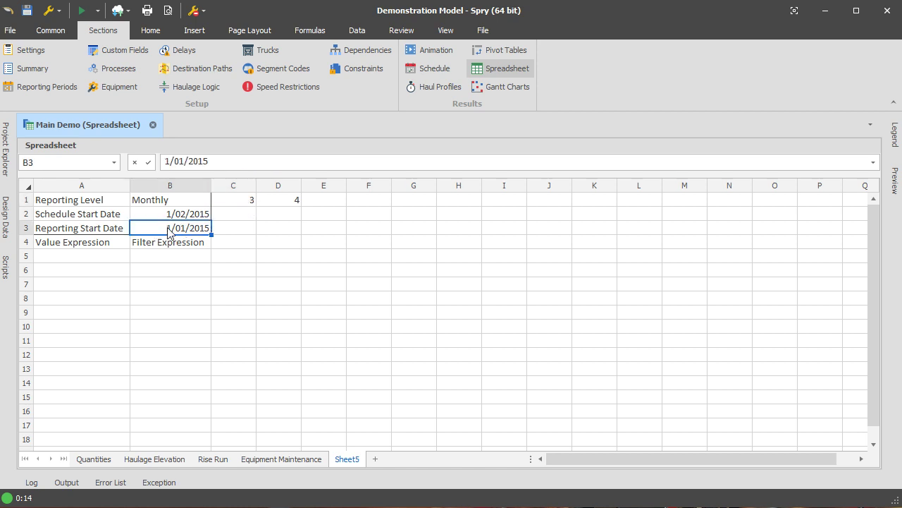
left_click(226, 204)
Step: Try linking the Reporting Start Date in cell B3 to the Schedule Start Date with =B2, and undo the change
left_click(203, 231)
type("=")
left_click(187, 215)
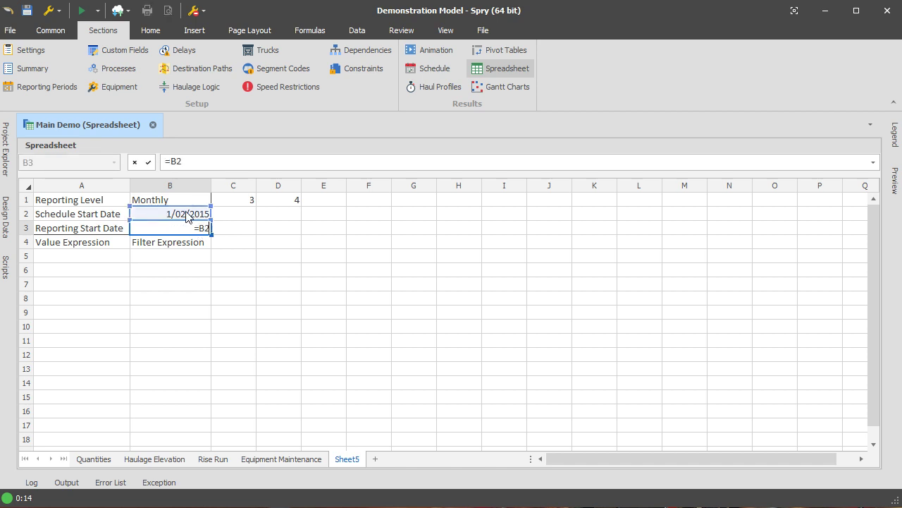
key("Return")
left_click(189, 233)
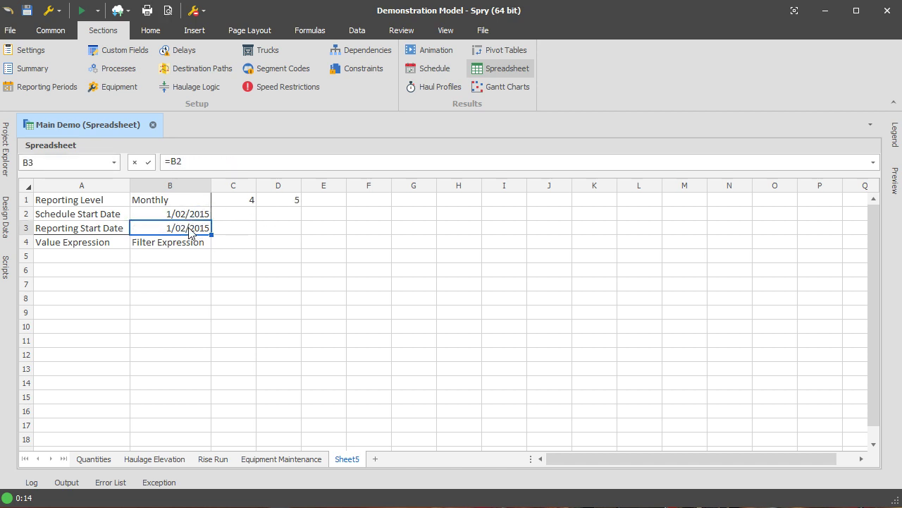
key("ctrl+z")
Step: Fill the period index formula from cell D1 across row 1 to column O
left_click(248, 211)
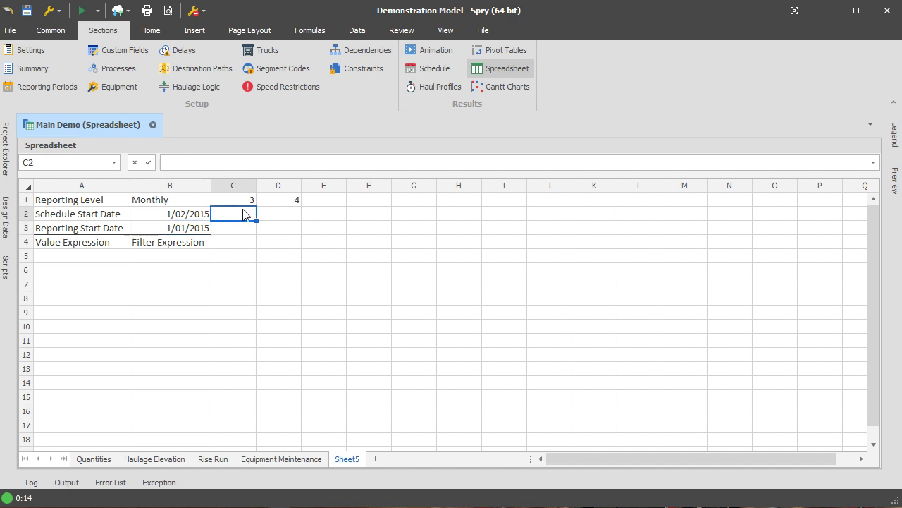
left_click(276, 210)
left_click(289, 201)
left_click_drag(302, 206, 788, 206)
left_click(289, 205)
left_click(242, 203)
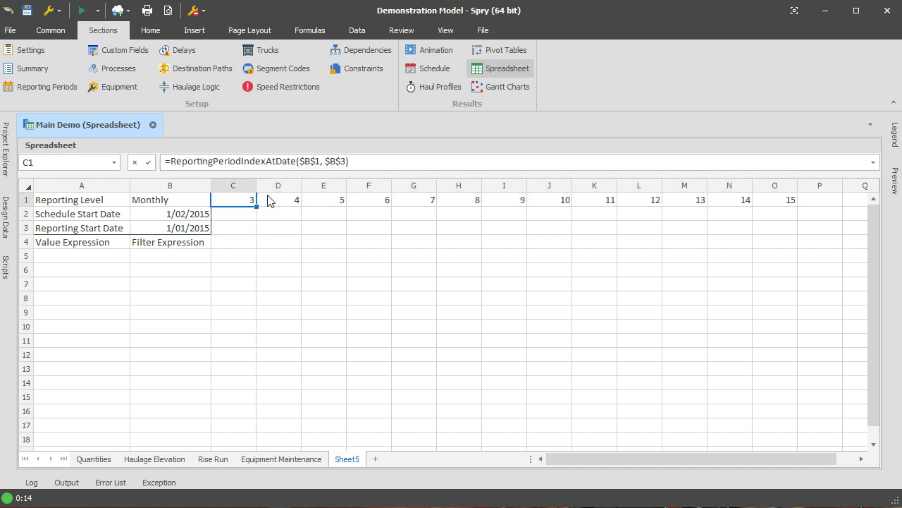
left_click(280, 203)
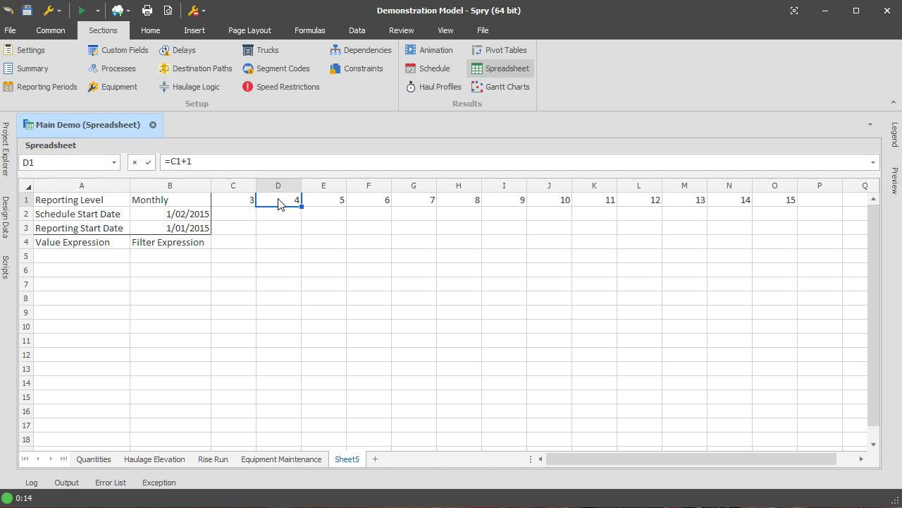
Step: Insert the Period Start Date At Index function in cell C2 with the Monthly reporting level and index 0
left_click(241, 218)
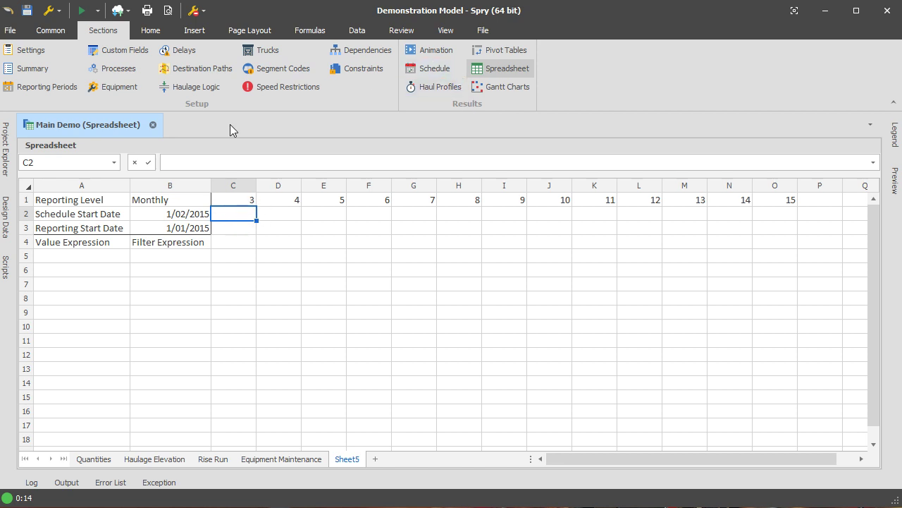
left_click(303, 32)
left_click(315, 79)
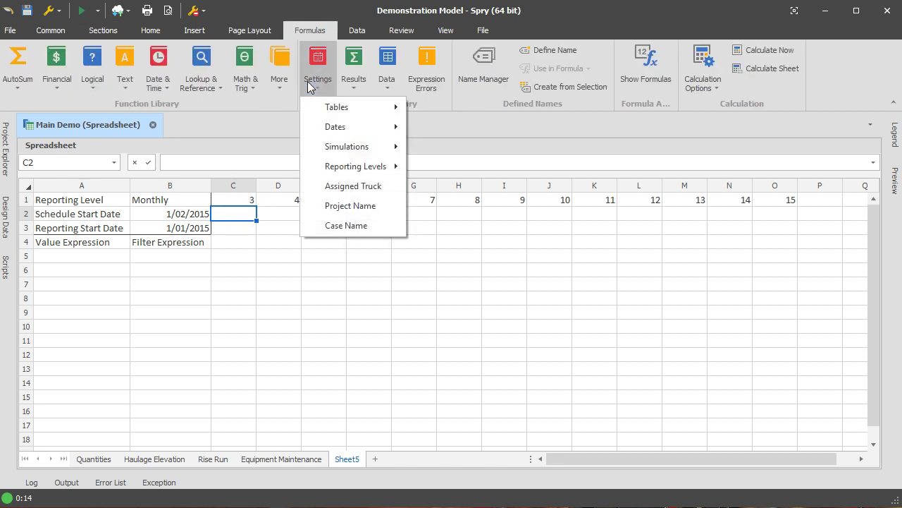
mouse_move(338, 165)
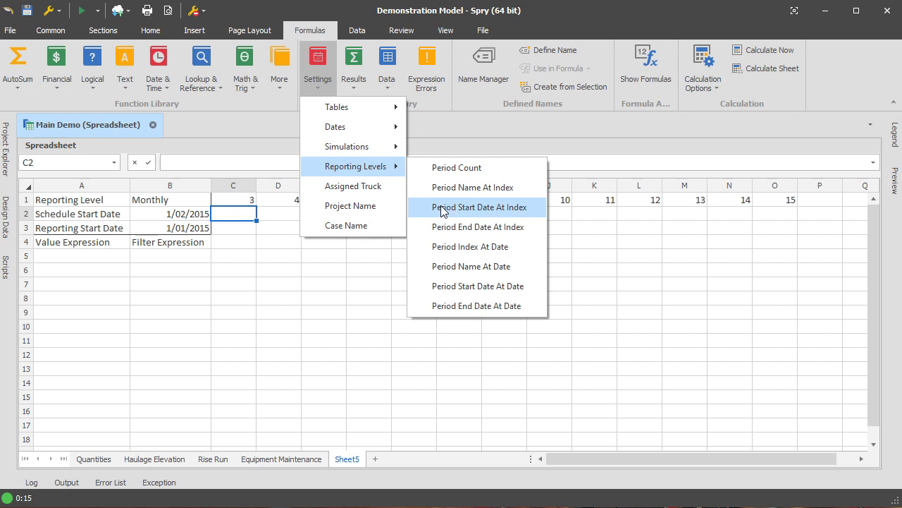
left_click(481, 210)
left_click(431, 255)
left_click(438, 296)
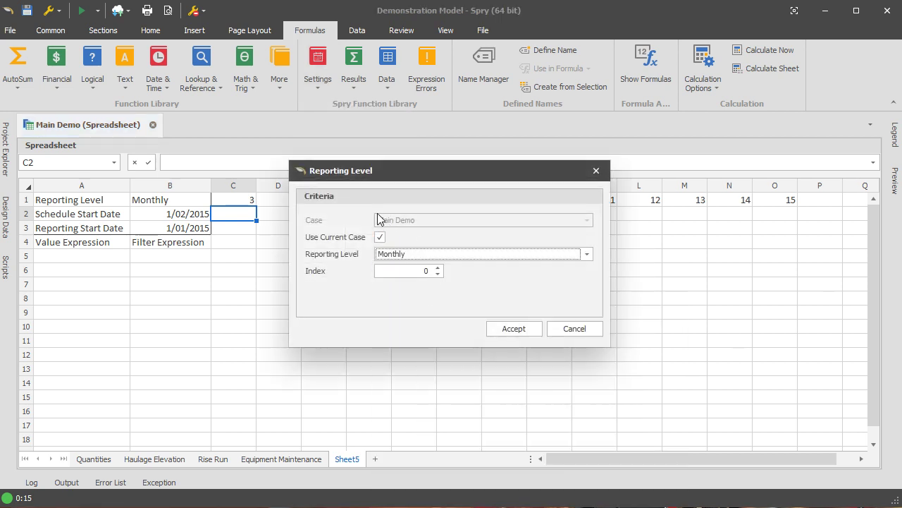
left_click(499, 327)
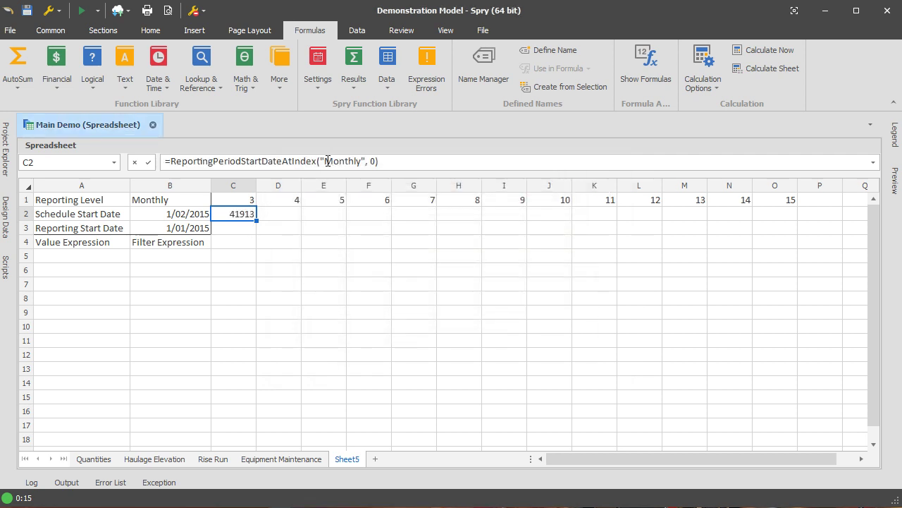
left_click(328, 161)
mouse_move(326, 162)
left_mouse_down()
mouse_move(356, 161)
mouse_move(320, 157)
left_mouse_up()
left_click(181, 201)
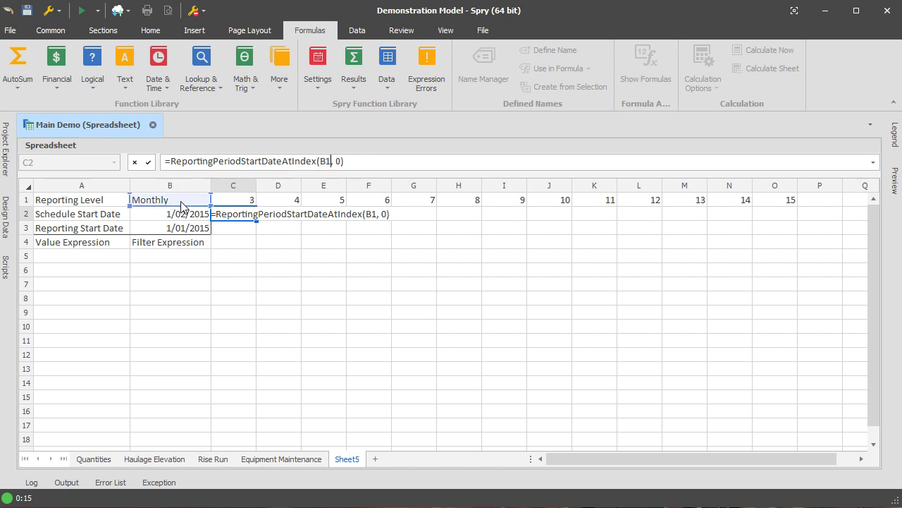
key("F4")
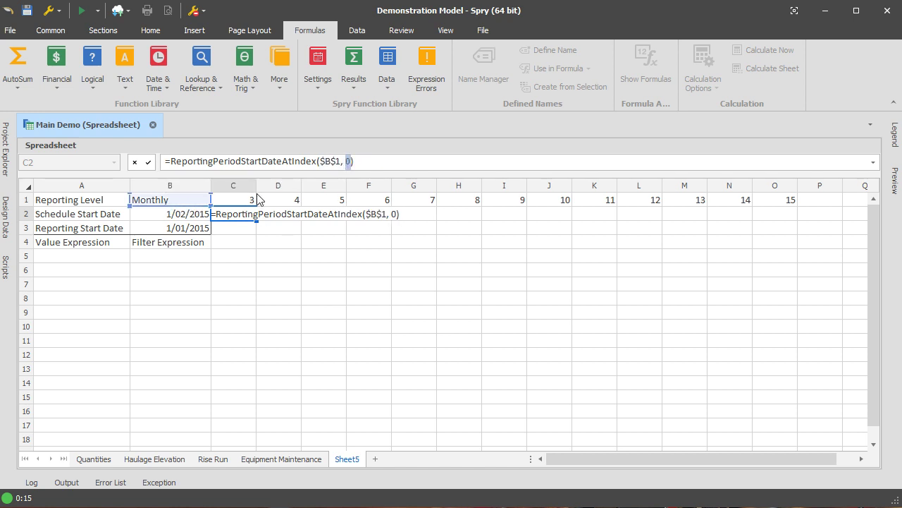
left_click(246, 202)
key("Escape")
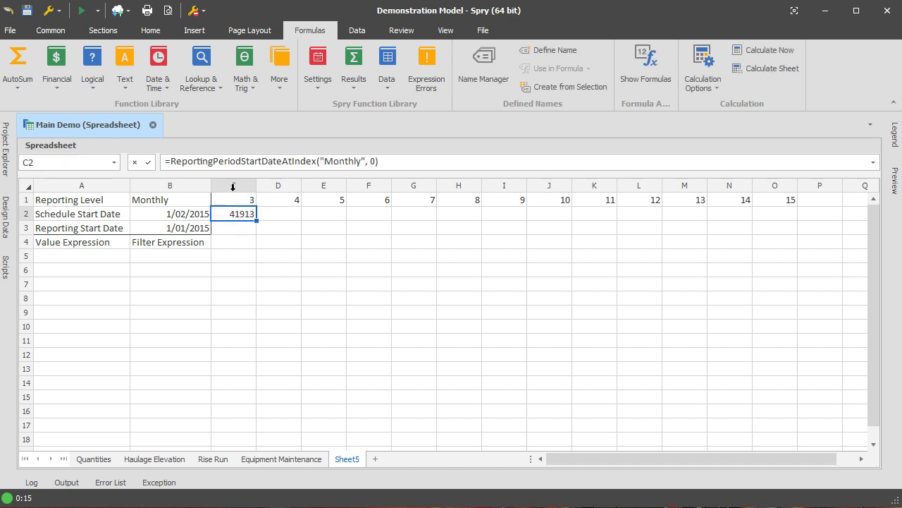
Step: Link the reporting level in cell C2's start date formula to $B$1 and its index to C$1
left_click_drag(364, 160, 320, 161)
left_click(162, 201)
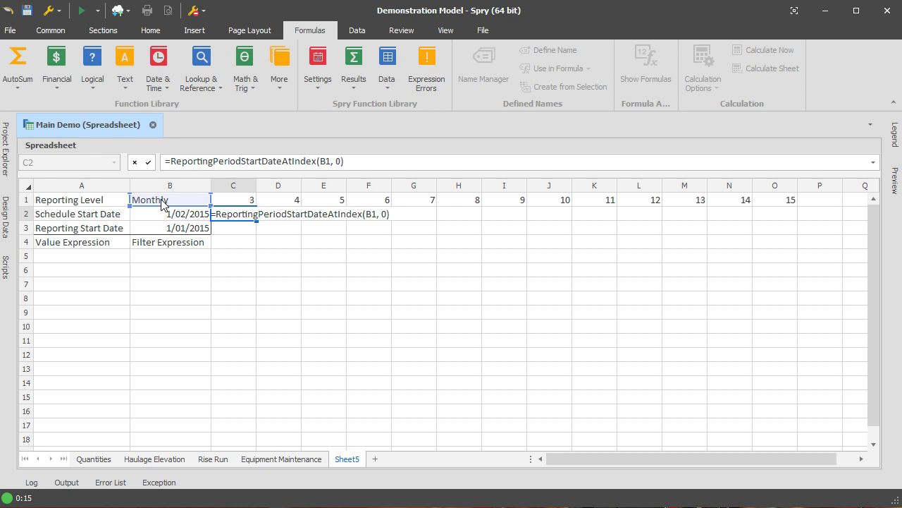
key("F4")
key("Return")
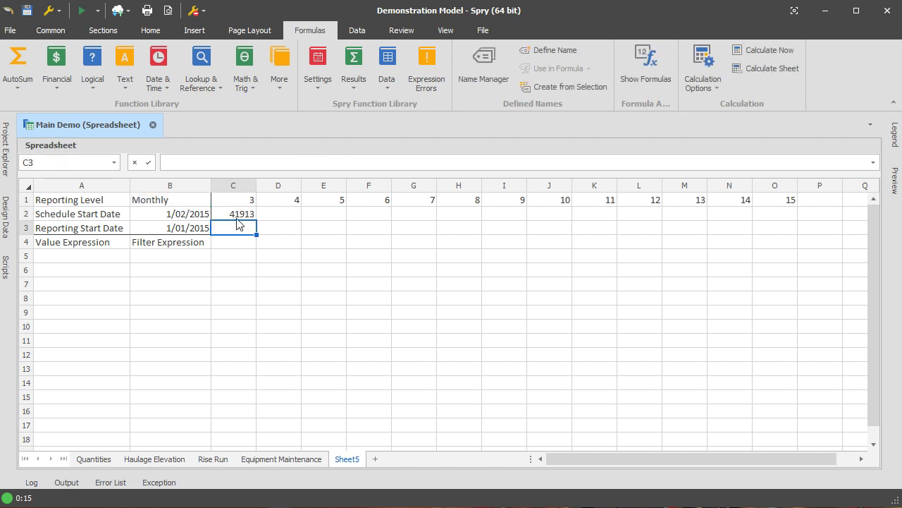
left_click(238, 215)
double_click(349, 160)
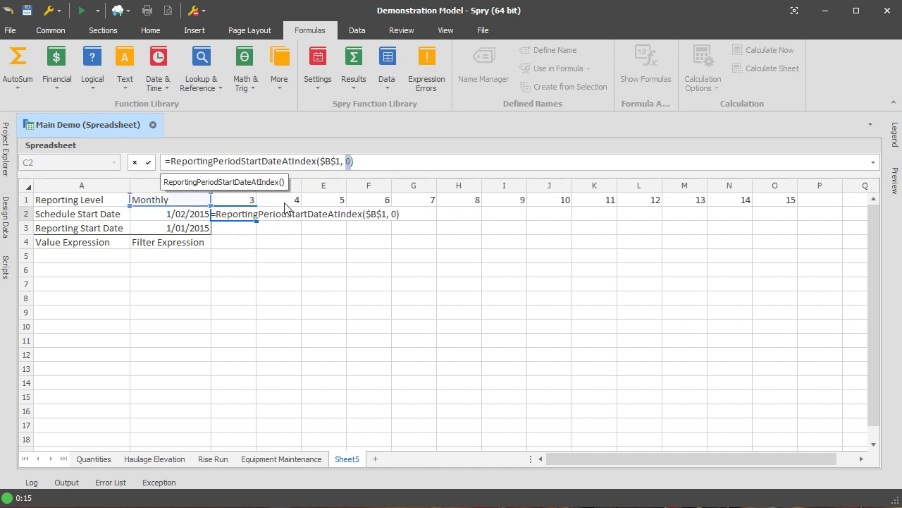
left_click(243, 200)
key("F4")
key("F4")
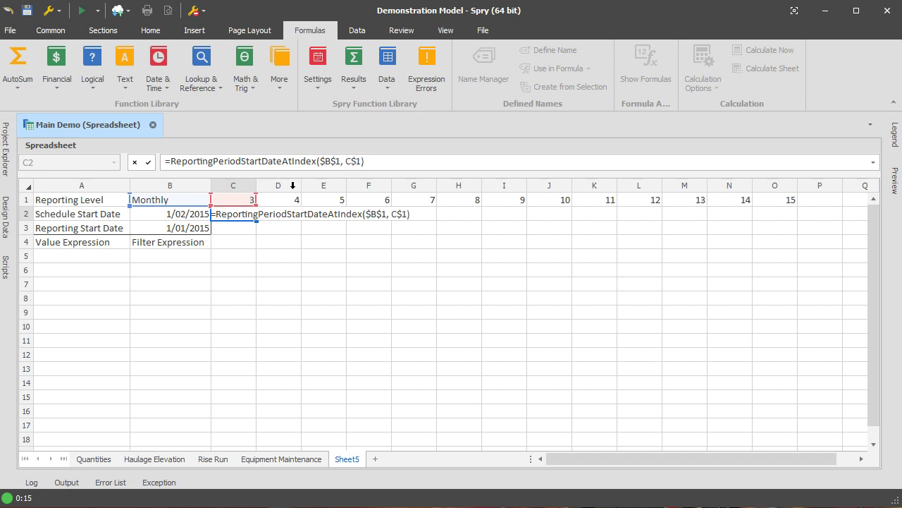
key("Return")
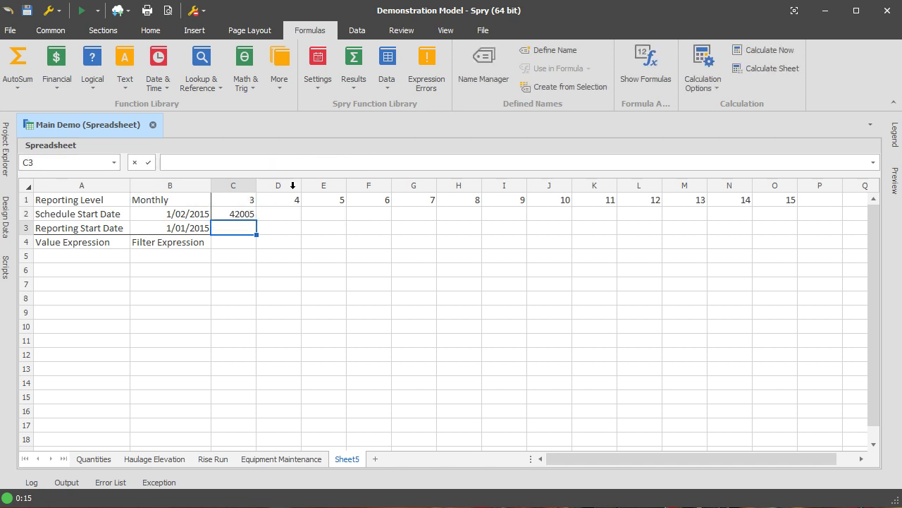
Step: Fill the period start date formula from C2 across row 2 to column O and format C2:O2 as Date
left_click(244, 215)
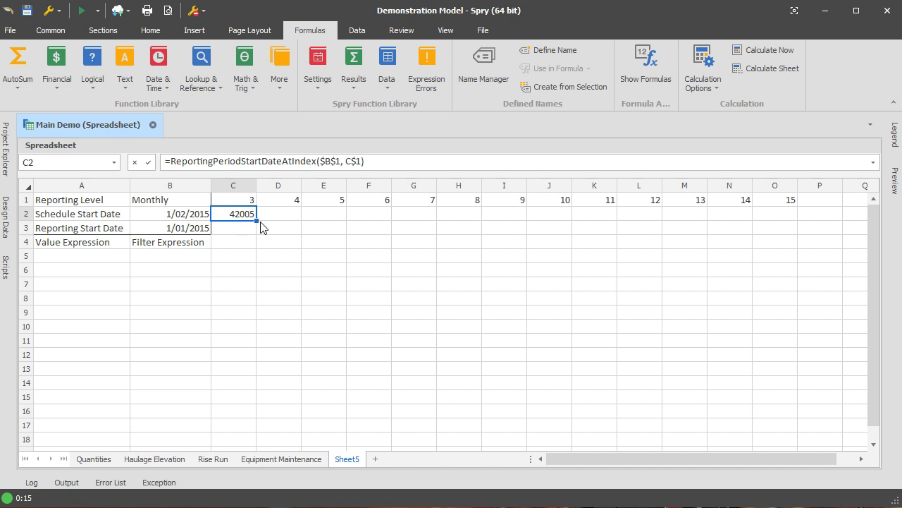
left_click_drag(258, 221, 774, 224)
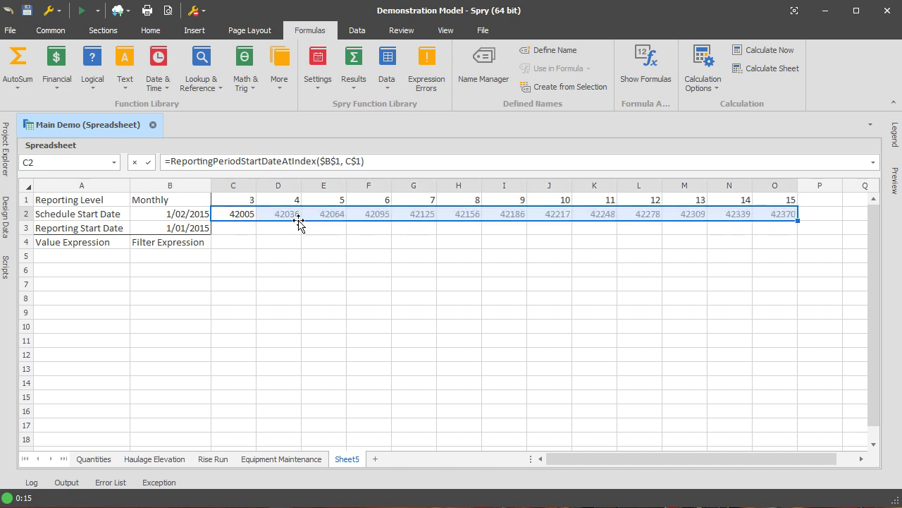
left_click(265, 222)
left_click_drag(244, 220, 776, 216)
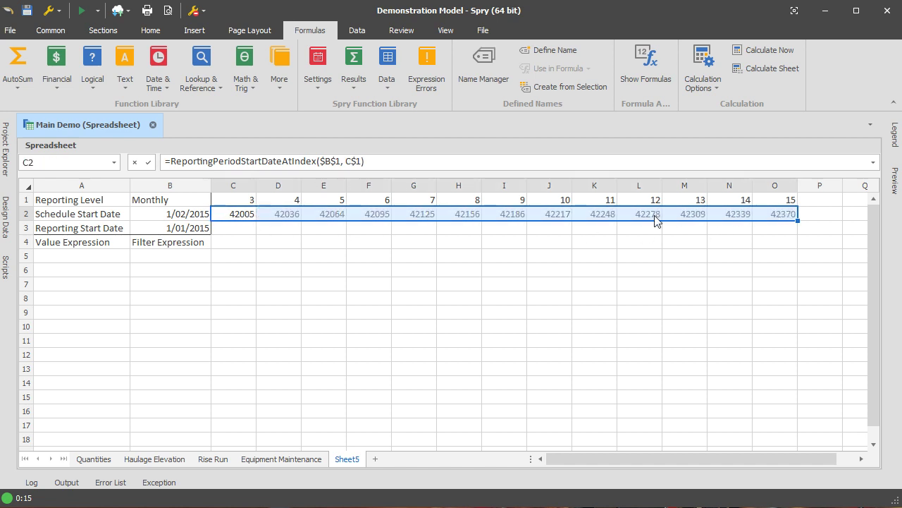
right_click(245, 217)
left_click(315, 350)
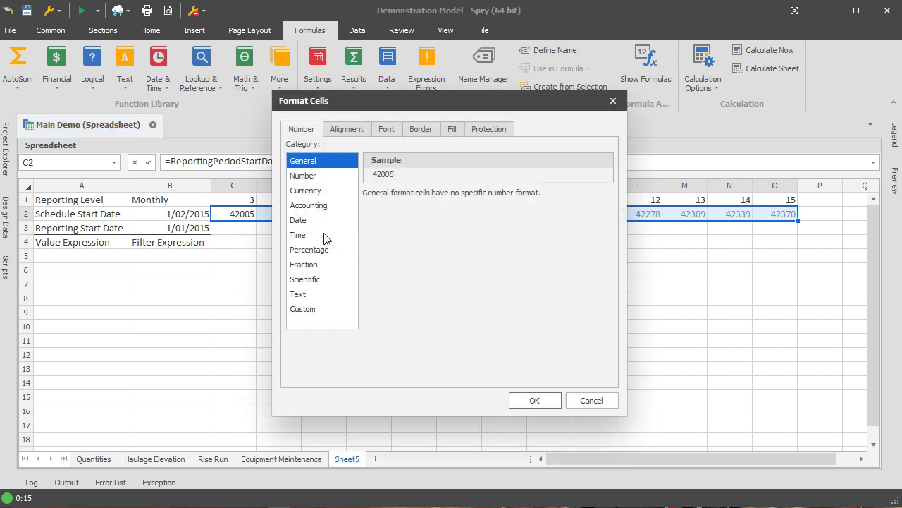
left_click(308, 221)
left_click(535, 399)
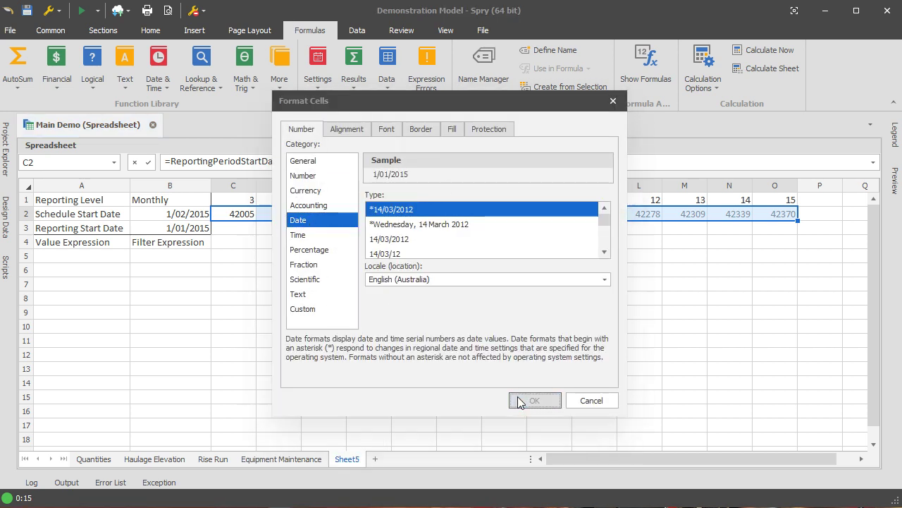
left_click(245, 218)
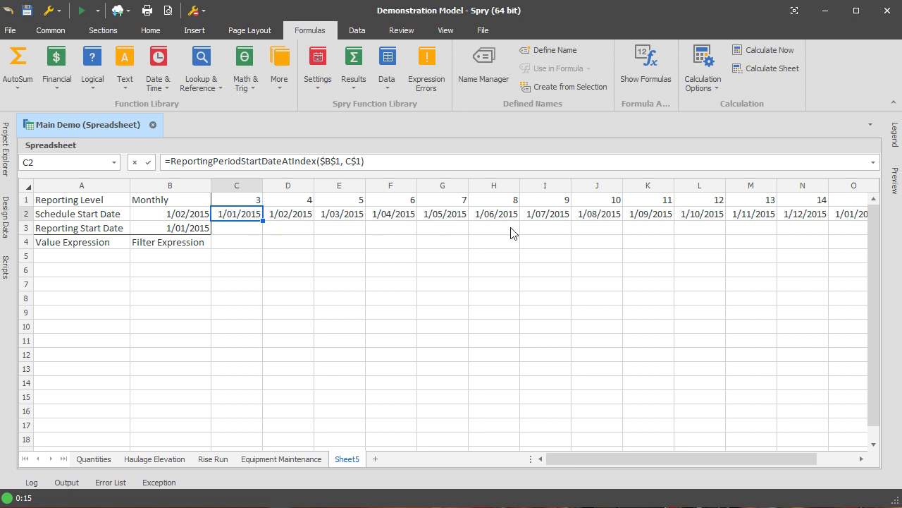
Step: Insert the Period Name At Index function in cell C3 with the Monthly reporting level and index 0
left_click(235, 229)
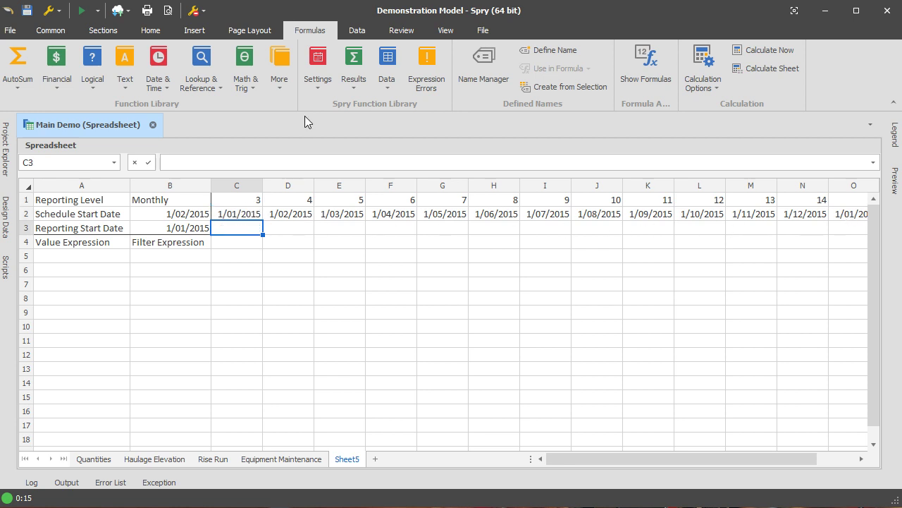
left_click(311, 74)
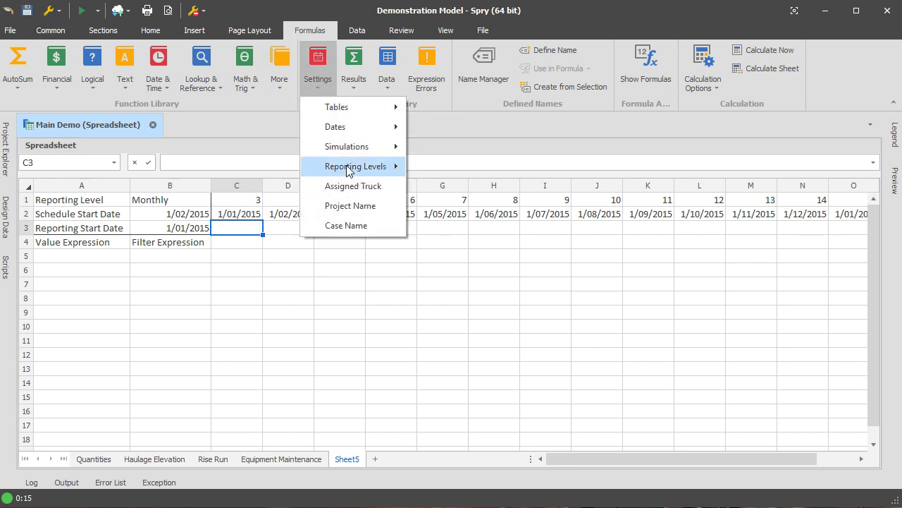
mouse_move(349, 171)
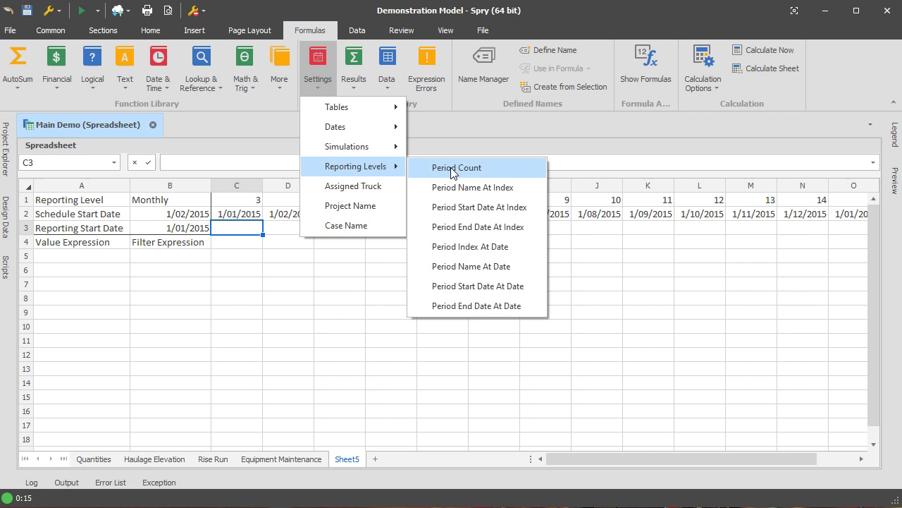
left_click(482, 191)
left_click(429, 254)
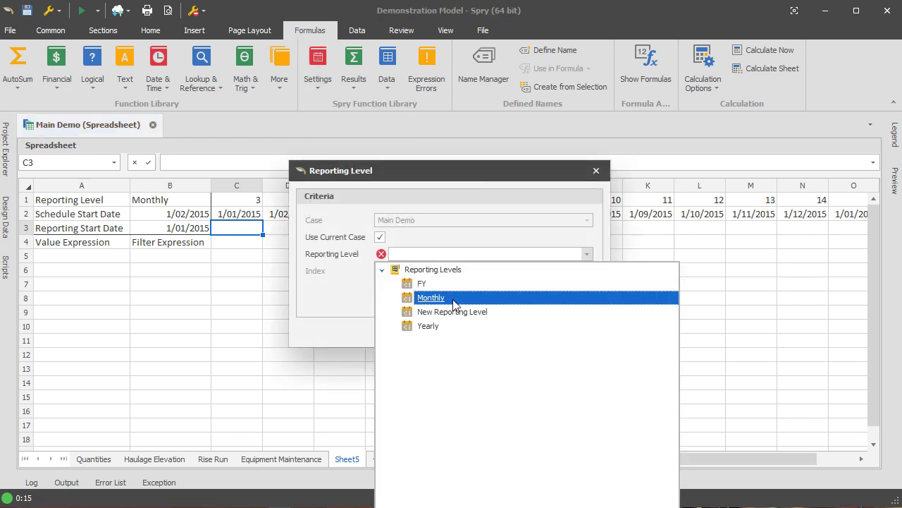
left_click(431, 298)
left_click(512, 326)
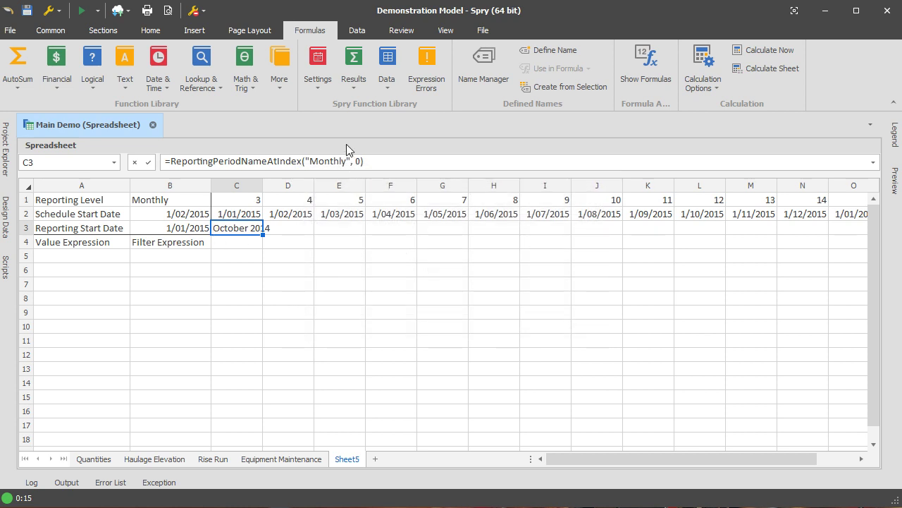
Step: Link the reporting level in cell C3's period name formula to $B$1 and its index to C$1
left_click_drag(307, 161, 353, 161)
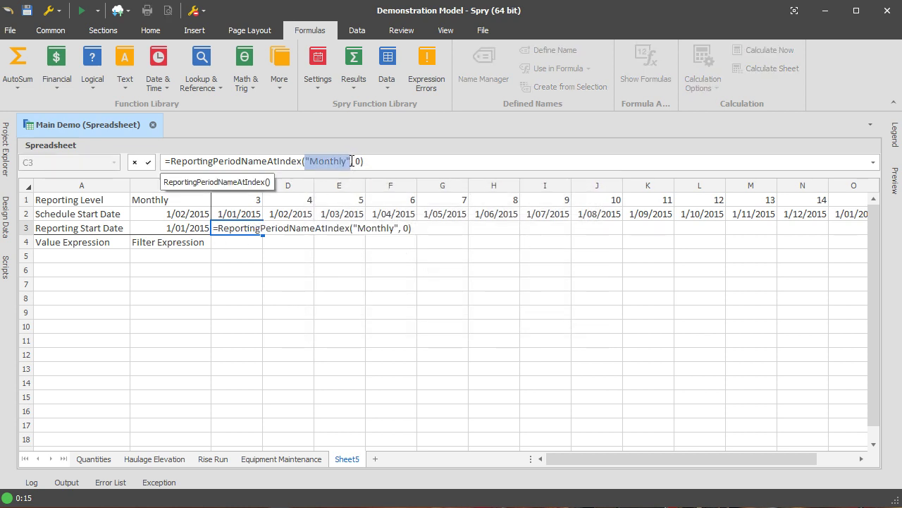
left_click(151, 199)
key("Return")
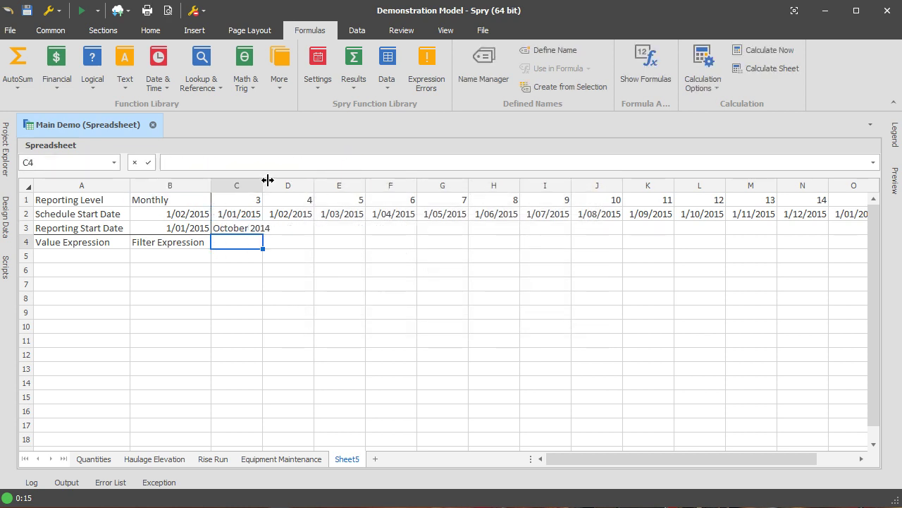
left_click(254, 228)
double_click(336, 161)
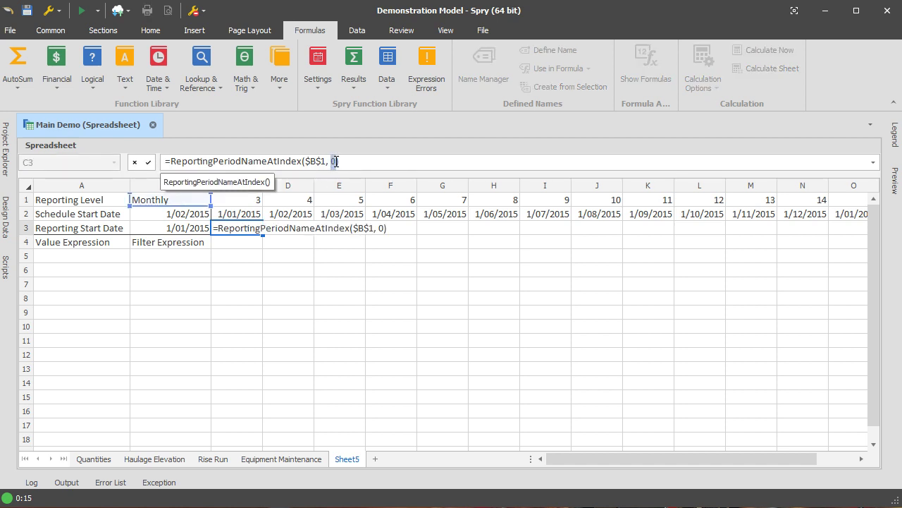
left_click(255, 203)
key("F4")
key("F4")
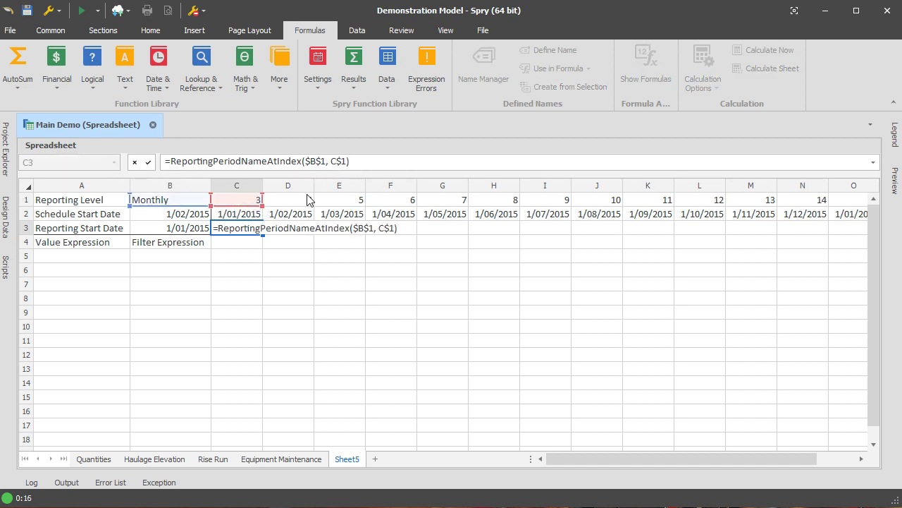
key("Return")
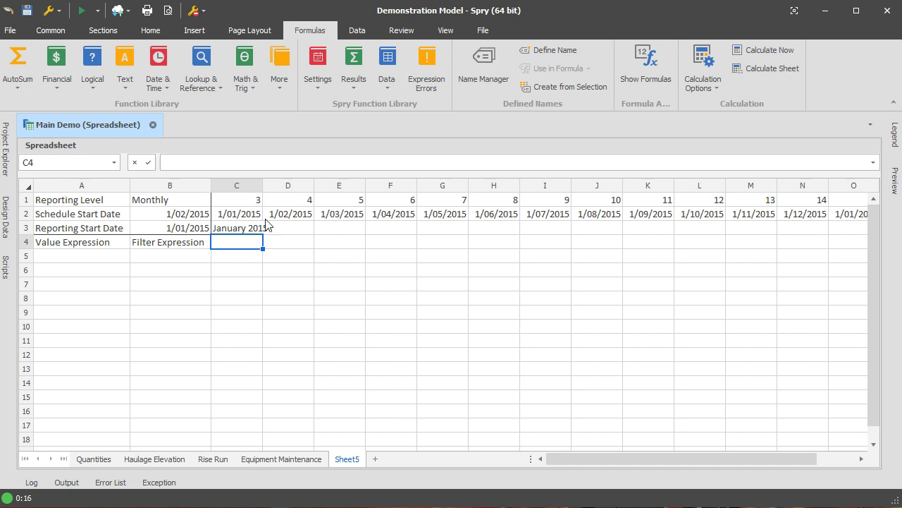
Step: Fill the period name formula from C3 across row 3 to column O and widen column C to fit its period name
left_click(233, 230)
left_click_drag(265, 235, 643, 238)
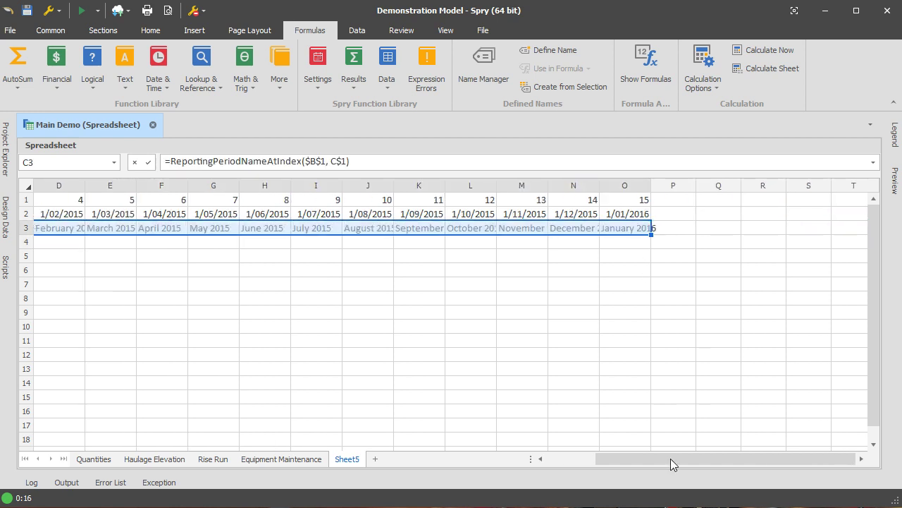
left_click_drag(665, 467, 615, 468)
left_click(235, 239)
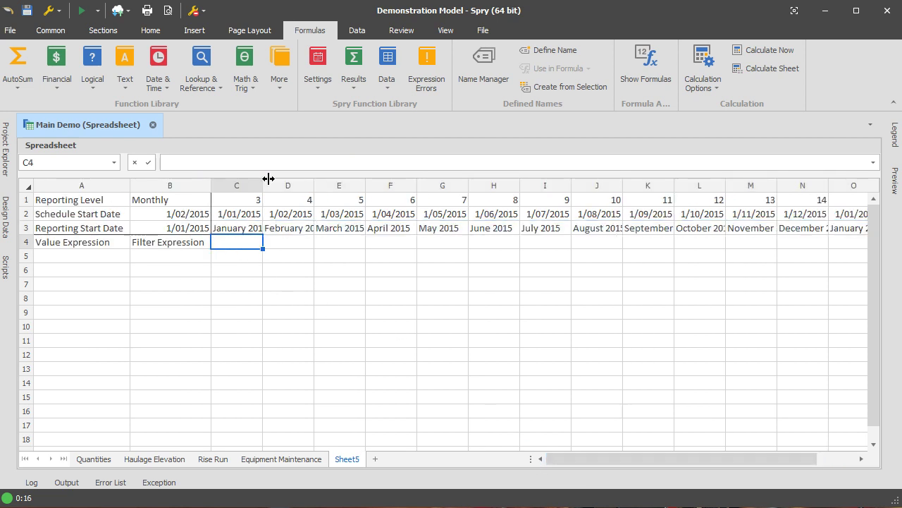
left_click_drag(262, 178, 274, 178)
left_click(254, 230)
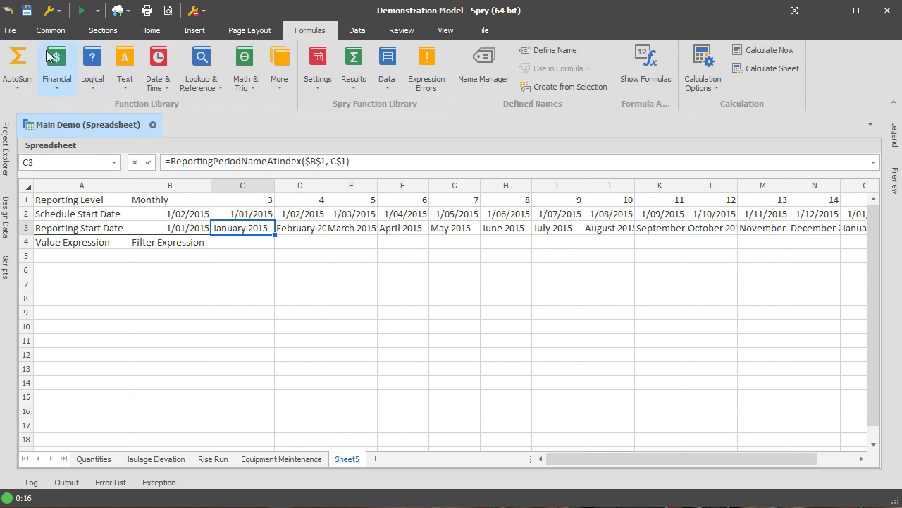
Step: Rename the January 2015 period in the Monthly reporting level to "January Other 2015"
left_click(99, 33)
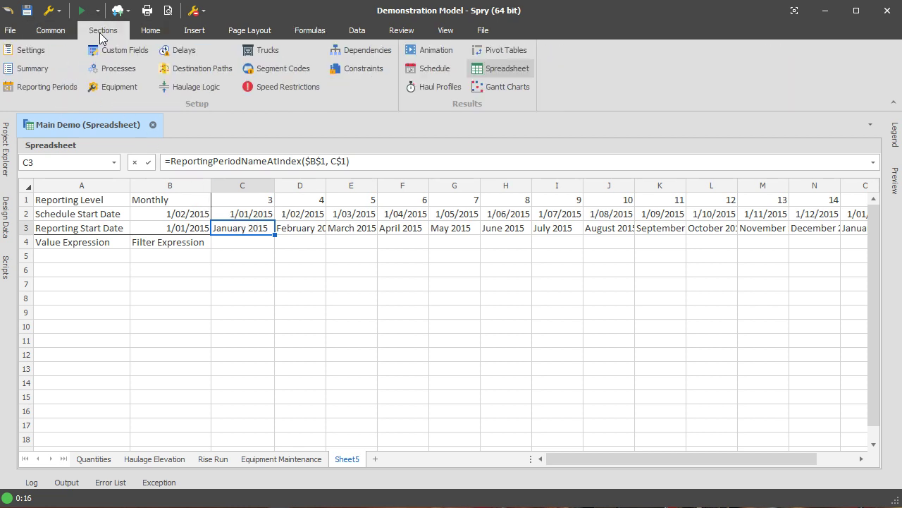
left_click(47, 87)
left_click(220, 242)
left_click_drag(228, 242, 175, 241)
left_click(206, 242)
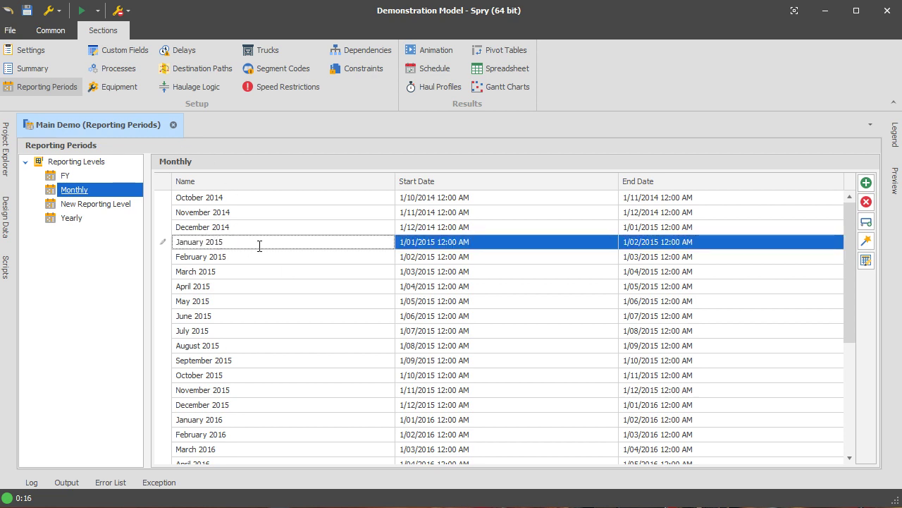
type("Other")
left_click(117, 244)
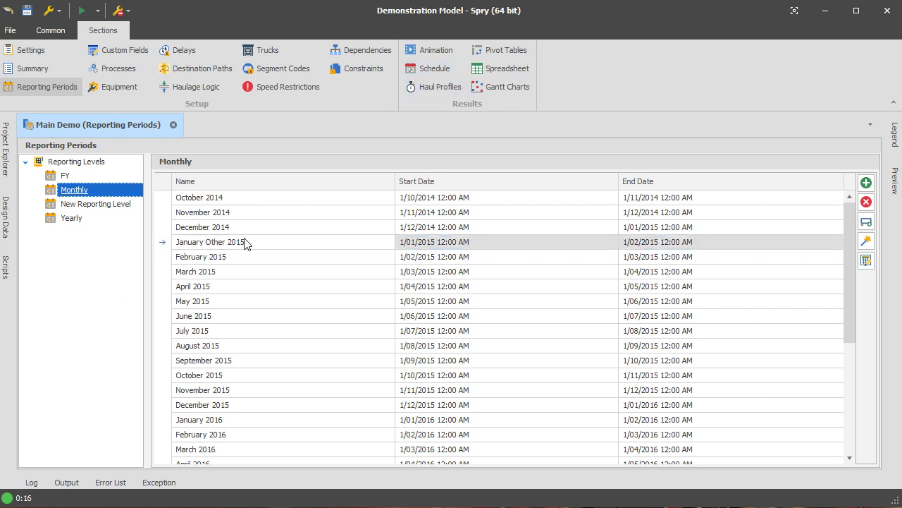
Step: Recalculate the spreadsheet with the renamed reporting period and autofit the width of column C
left_click(484, 71)
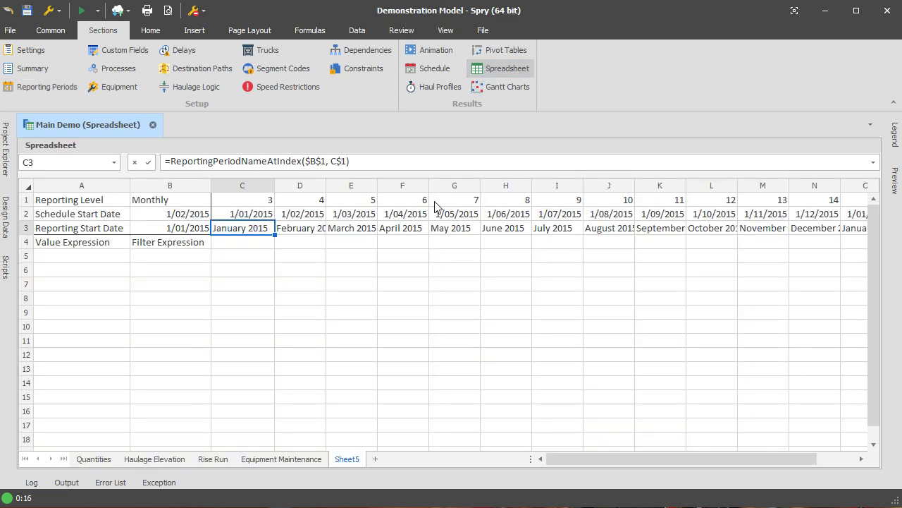
left_click(310, 30)
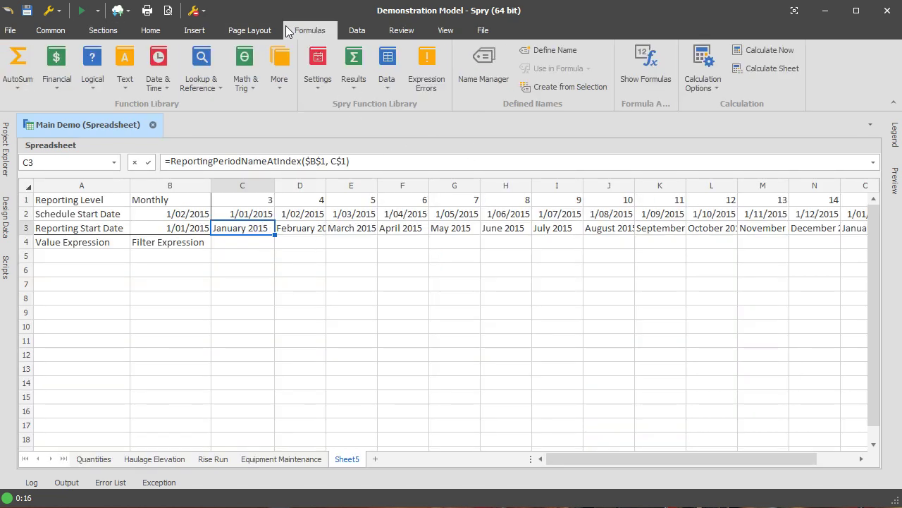
left_click(756, 49)
double_click(271, 184)
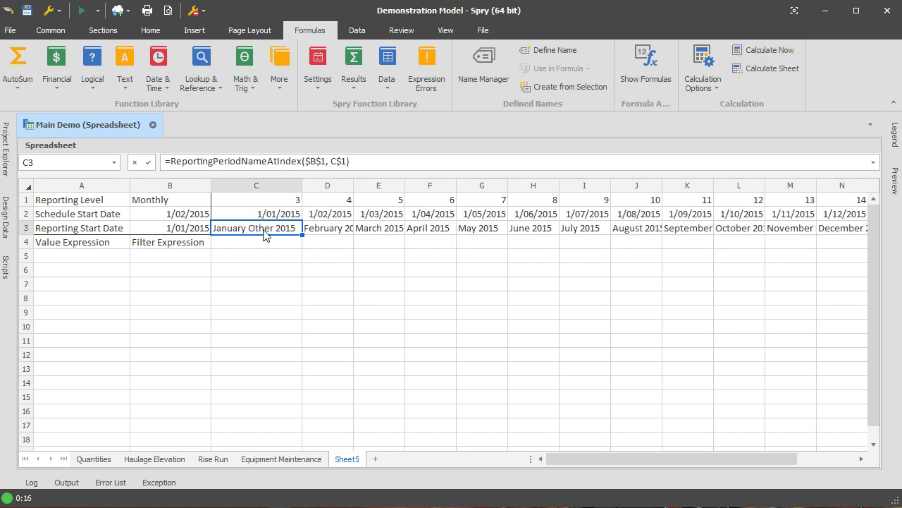
Step: Review the period start date, name and index formulas in cells C2, C3 and C1
left_click(283, 215)
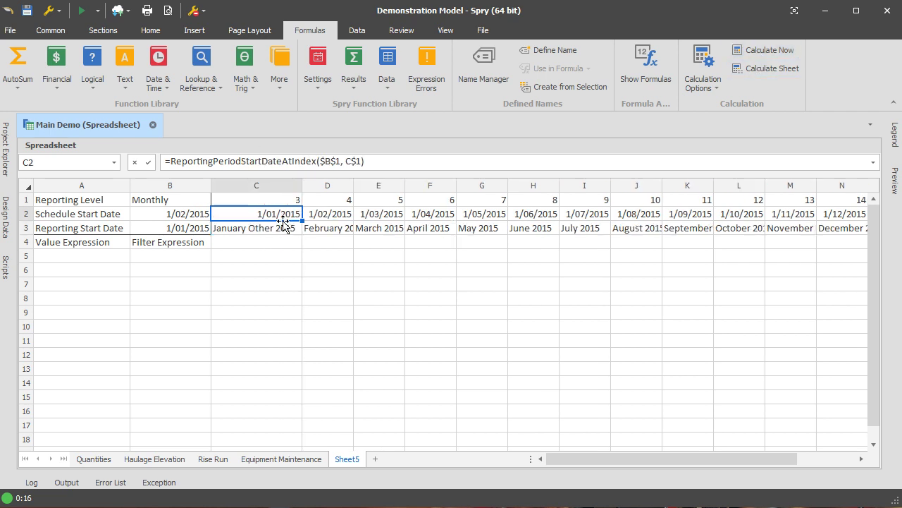
left_click(282, 233)
left_click(289, 217)
left_click(286, 204)
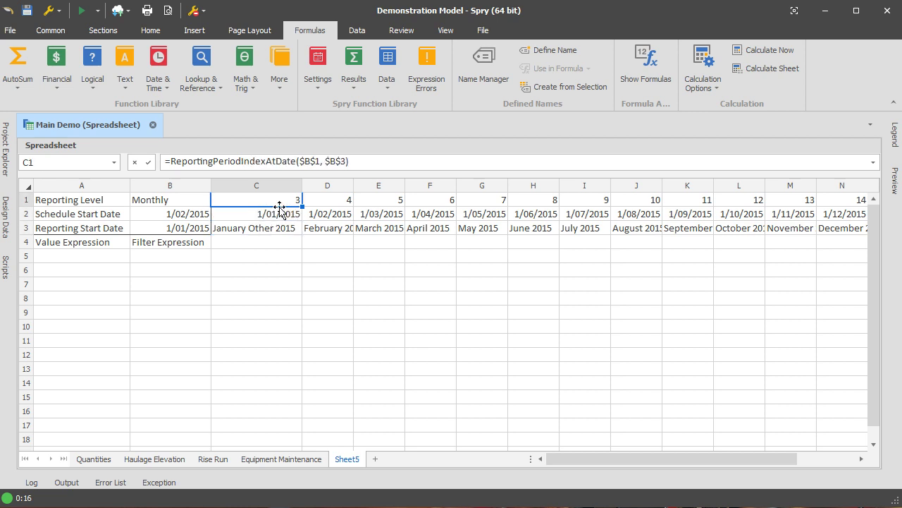
left_click(287, 216)
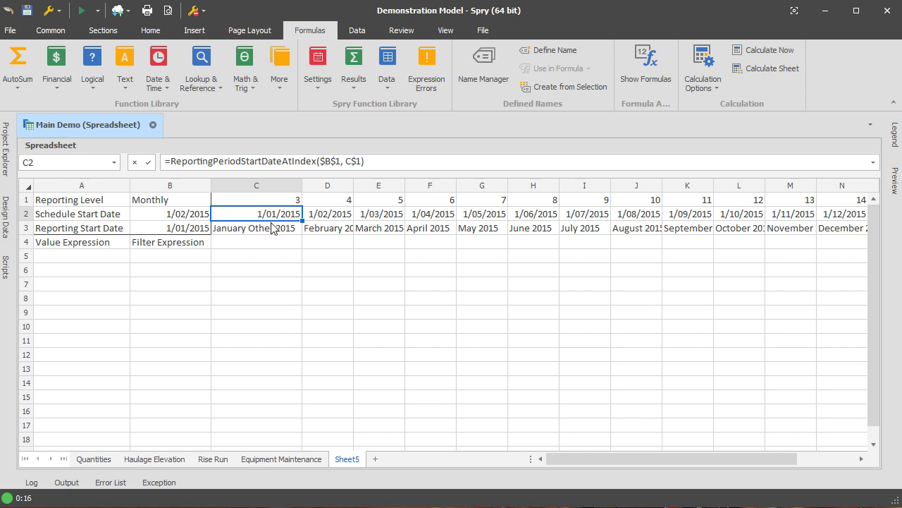
left_click(273, 228)
left_click(273, 246)
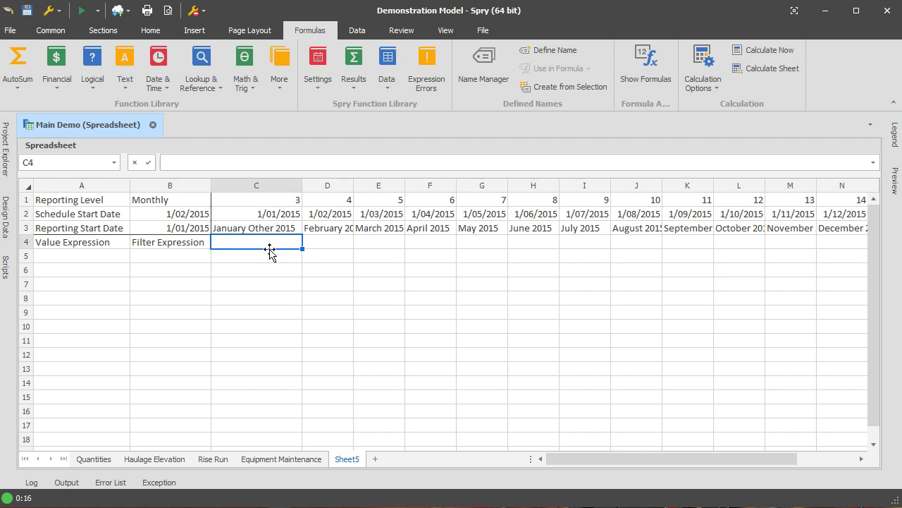
left_click(272, 257)
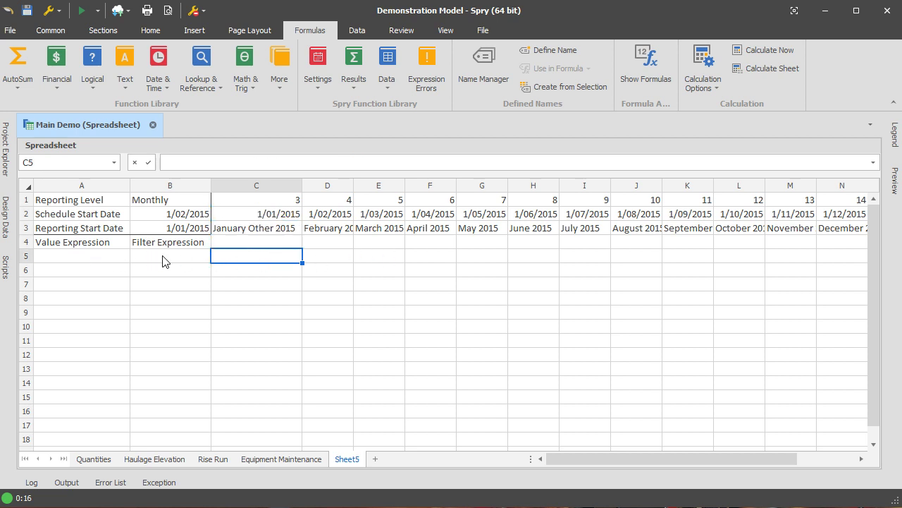
left_click(77, 259)
left_click(187, 265)
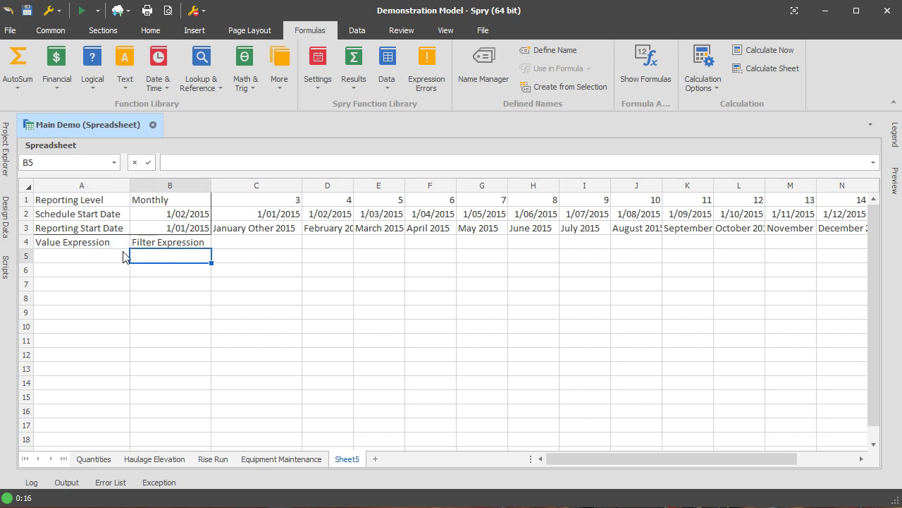
Step: Start a SCHEDULERESULT formula in cell C5 that refers explicitly to the Main Demo case instead of the current case
left_click(257, 257)
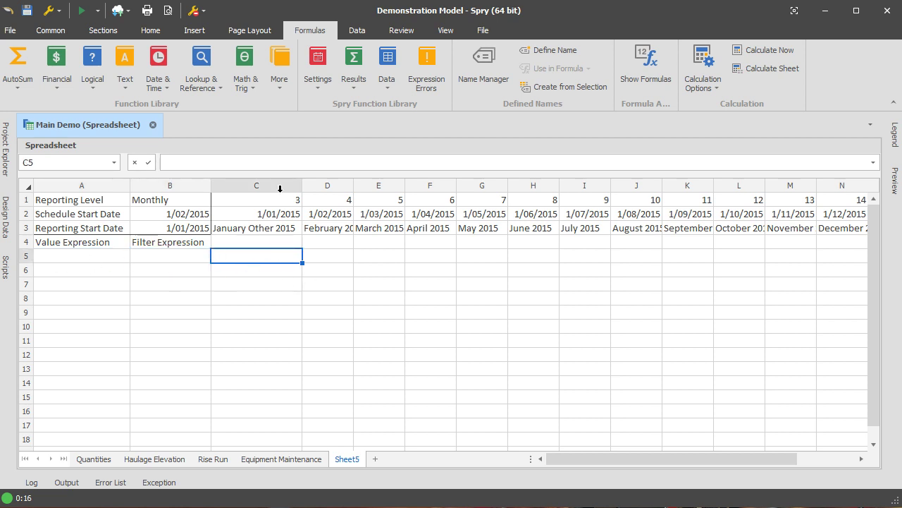
left_click(349, 83)
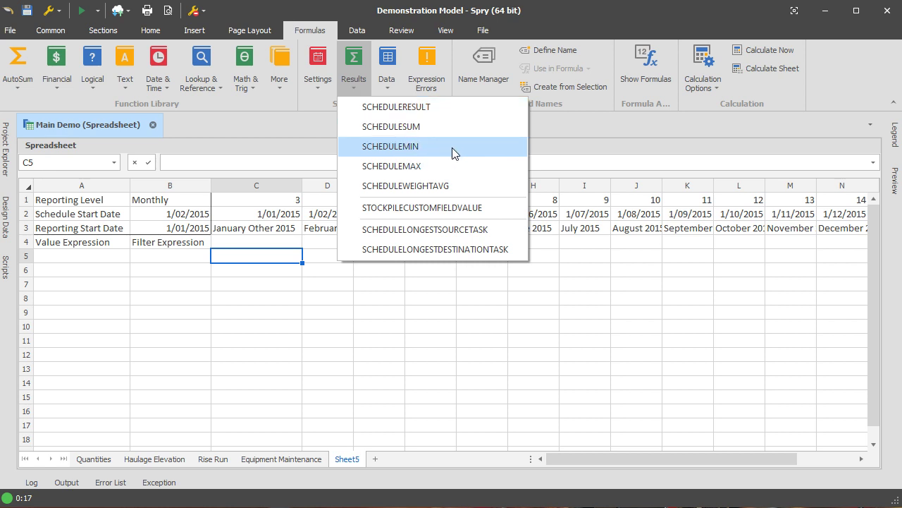
left_click(456, 106)
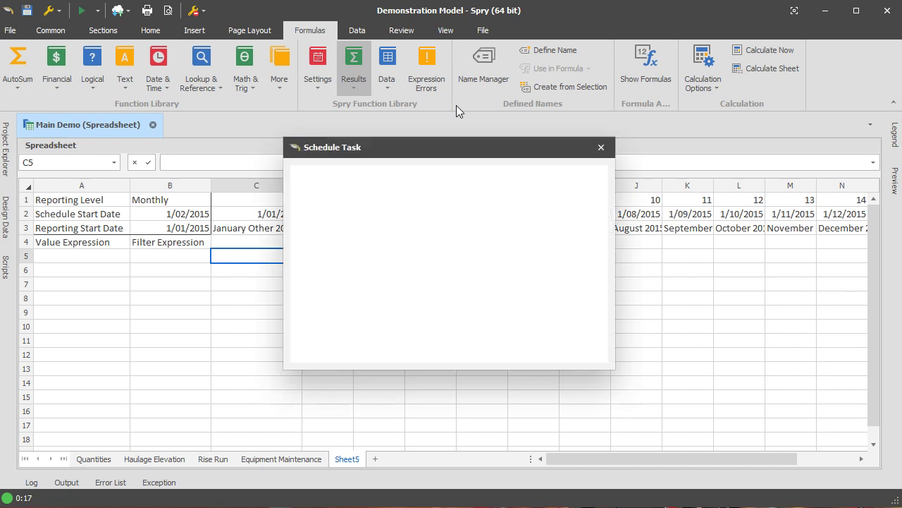
left_click_drag(467, 147, 571, 121)
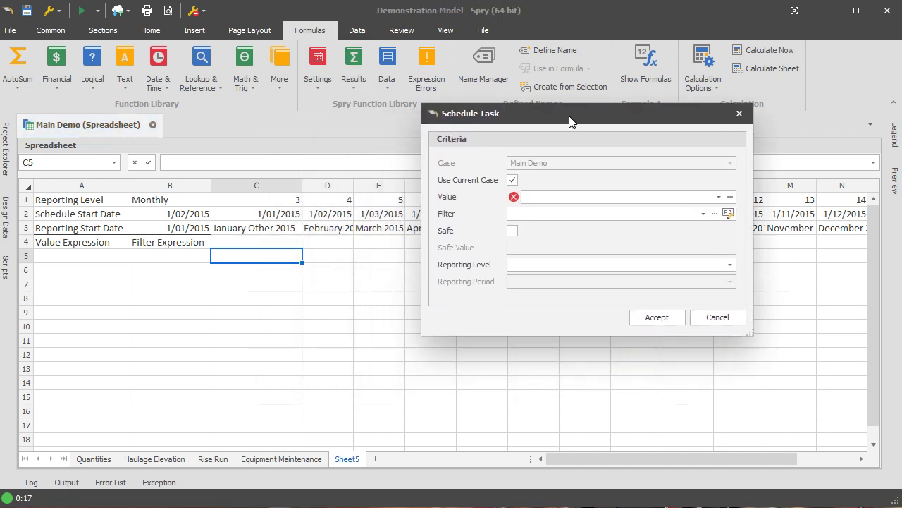
left_click(513, 180)
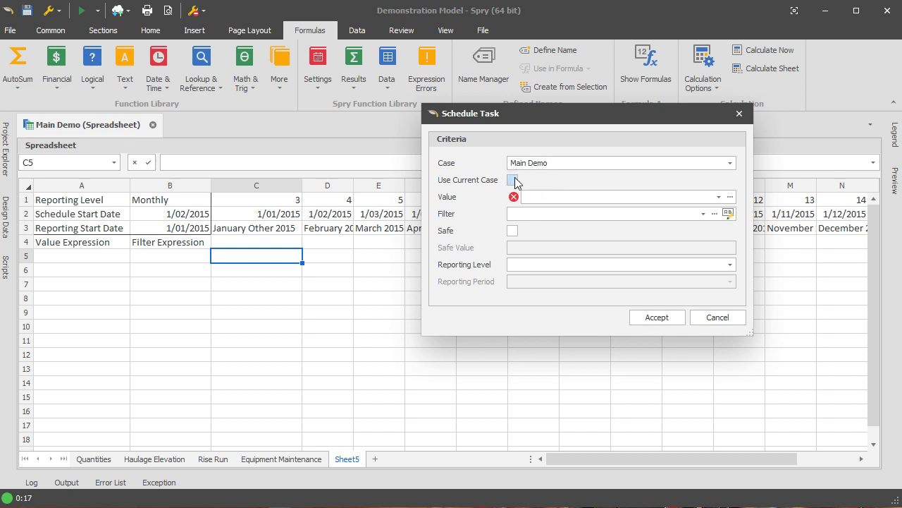
left_click(536, 163)
left_click(568, 165)
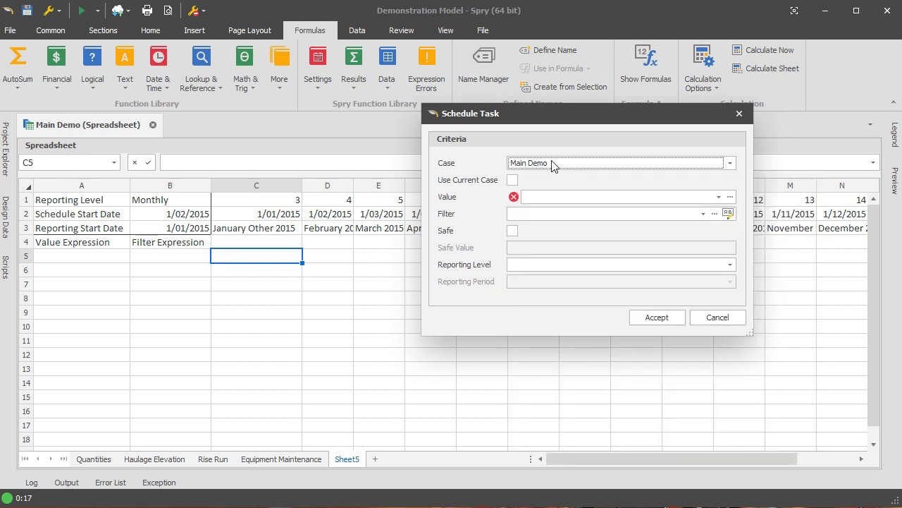
Step: Look through the custom fields available for the value expression and enter SourceQuantity as the expression
left_click(527, 197)
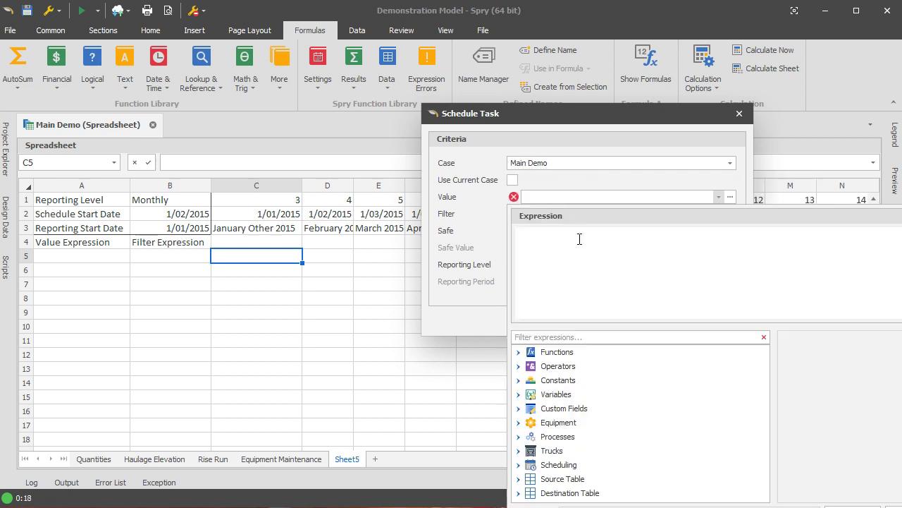
left_click(522, 409)
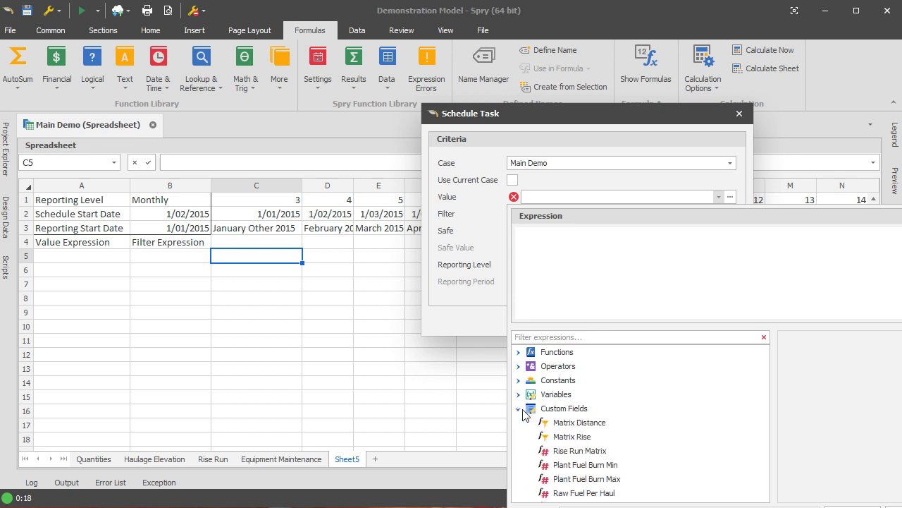
scroll(610, 430, "down", 3)
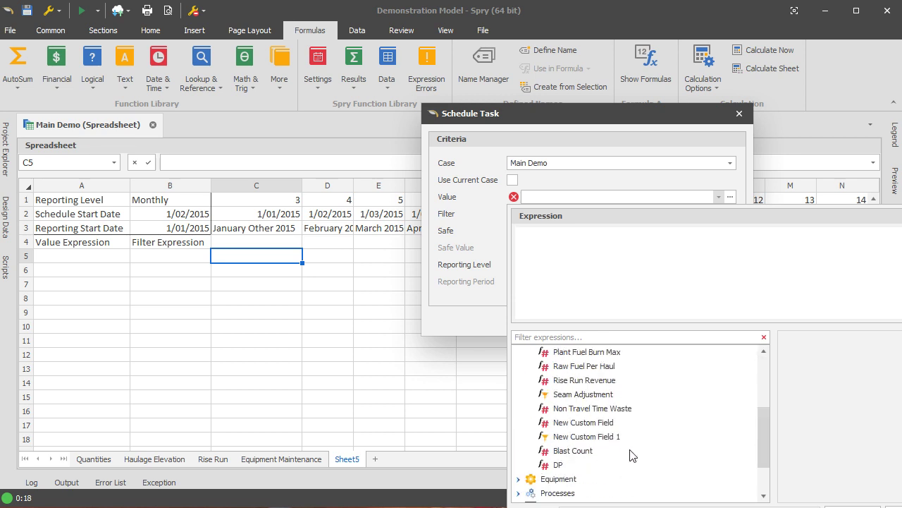
scroll(600, 428, "up", 1)
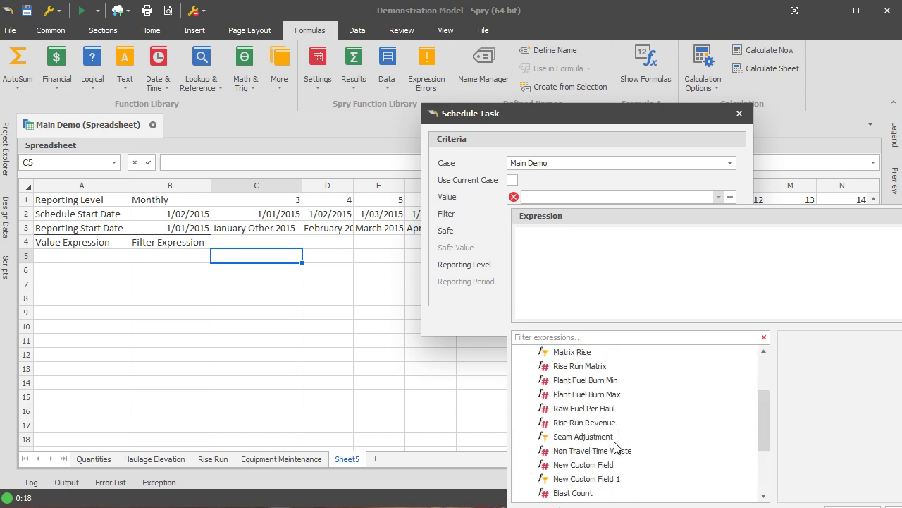
scroll(620, 442, "down", 1)
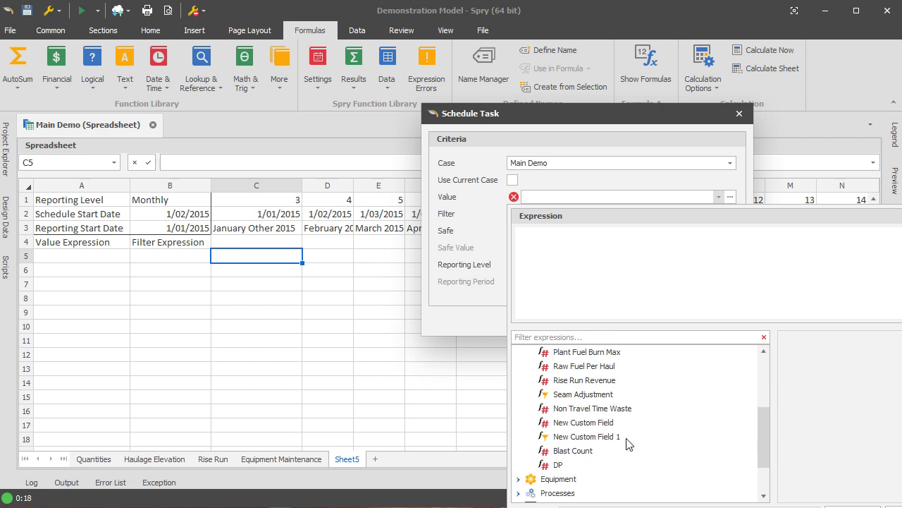
scroll(628, 442, "up", 2)
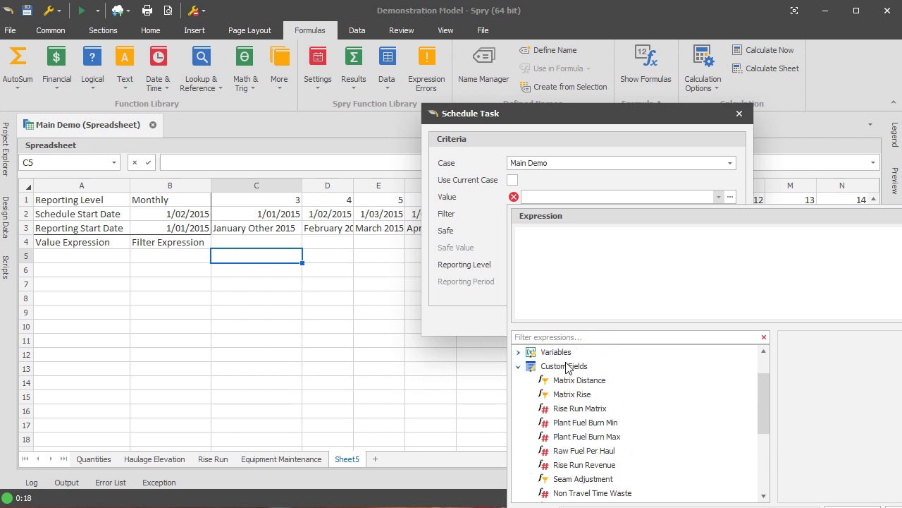
left_click(638, 268)
type("SourceQuantity")
Step: Filter the expression items by "quant" to locate SourceQuantity in the Scheduling group, and confirm the value expression
left_click(611, 337)
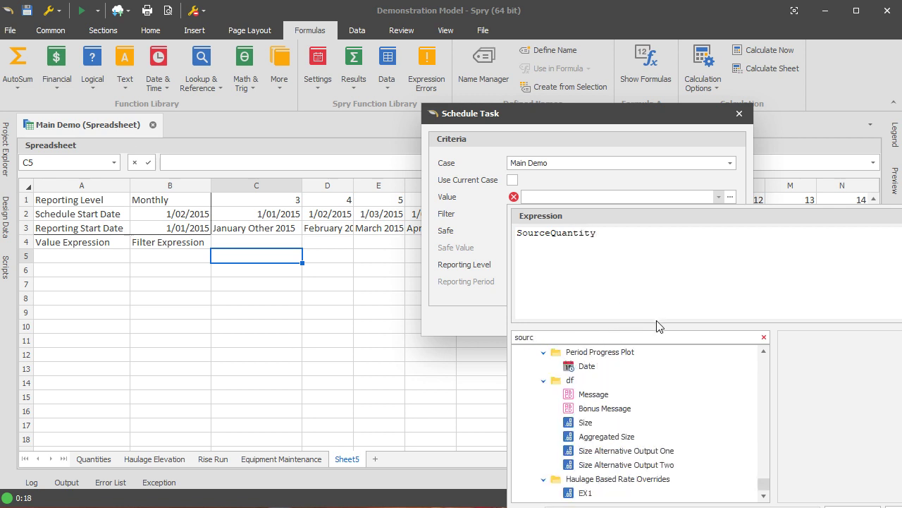
scroll(564, 384, "up", 3)
left_click_drag(763, 481, 773, 350)
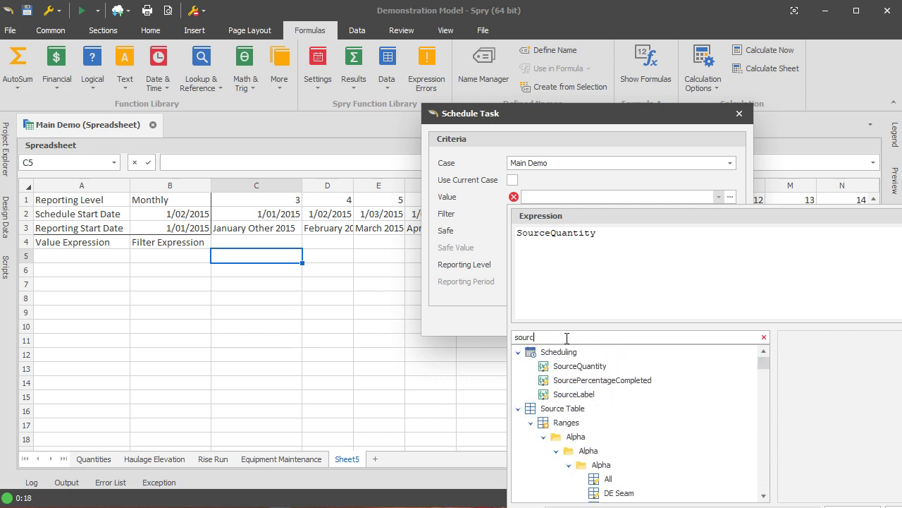
type("so")
key("BackSpace")
key("BackSpace")
type("quant")
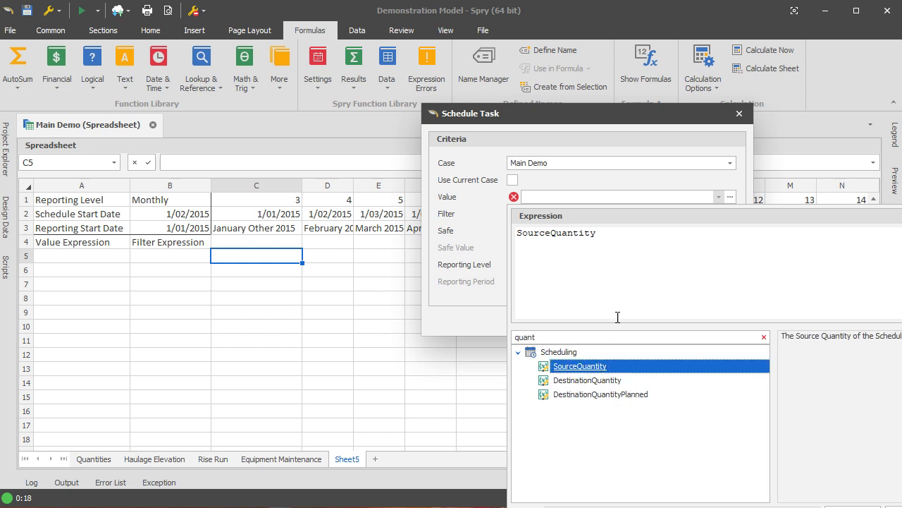
left_click(639, 252)
left_click(462, 226)
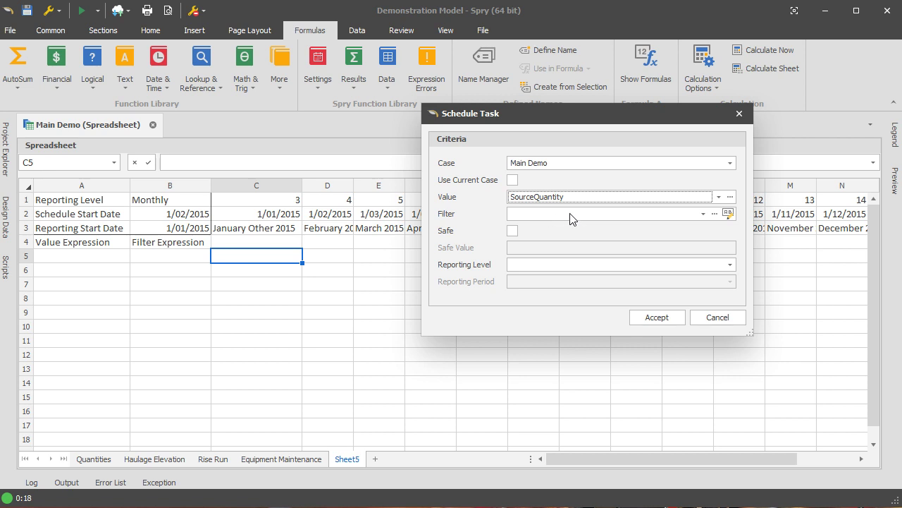
Step: Generate a filter expression that limits the schedule result to the Waste process
left_click(727, 214)
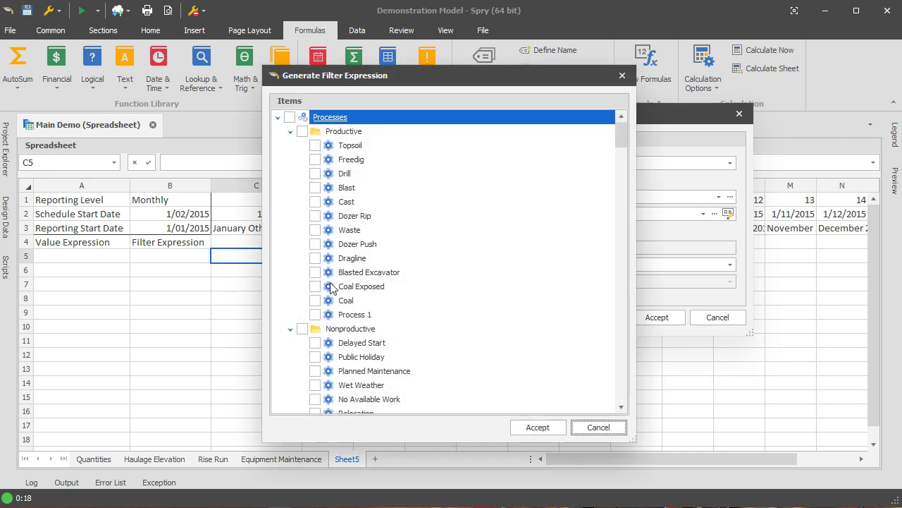
left_click(315, 230)
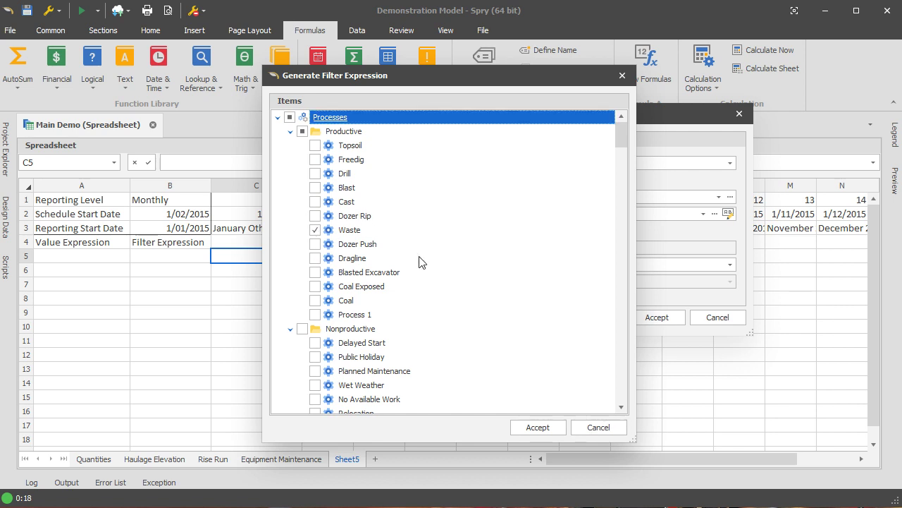
left_click(538, 427)
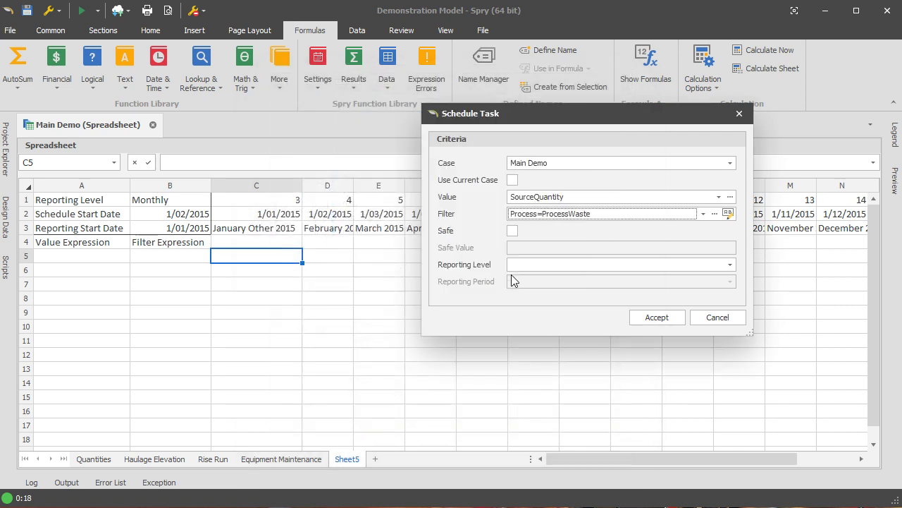
Step: Make the result safe with value 0, set the reporting level to Monthly and the period to April 2015, and insert the formula
left_click(513, 232)
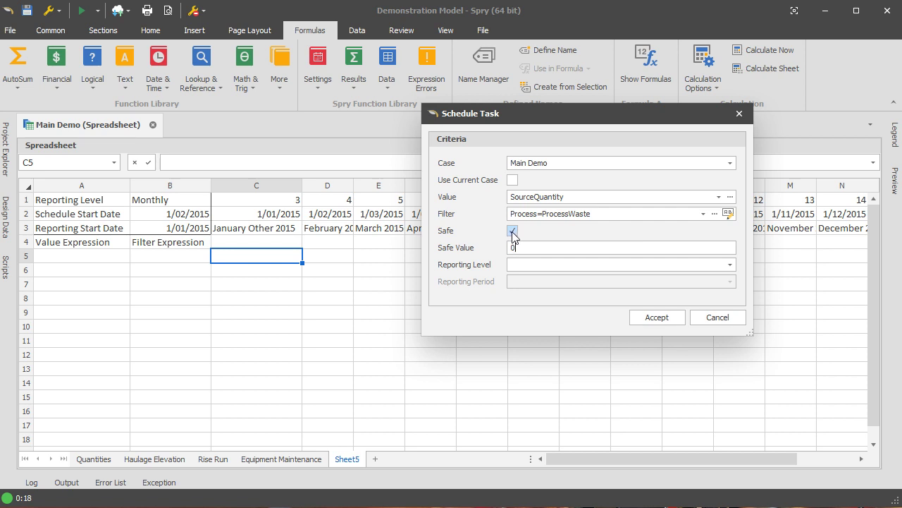
left_click(536, 270)
left_click(540, 307)
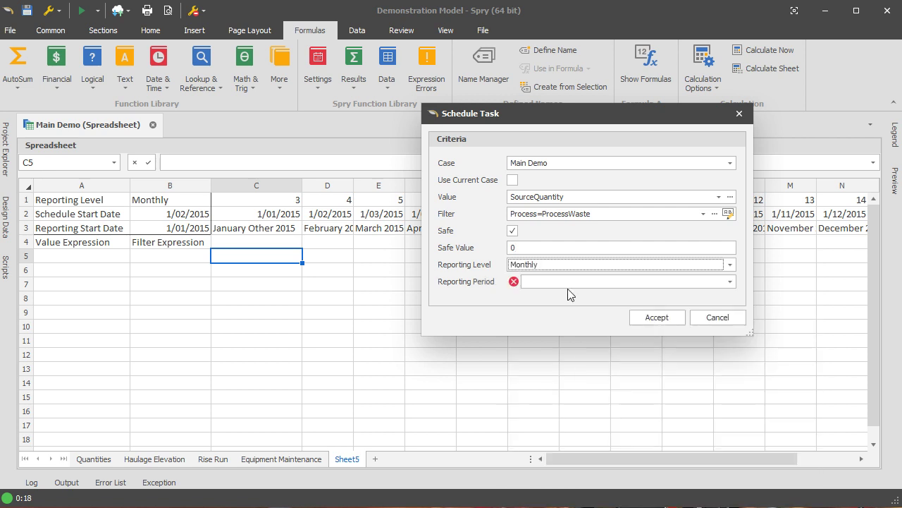
left_click(566, 282)
left_click(557, 404)
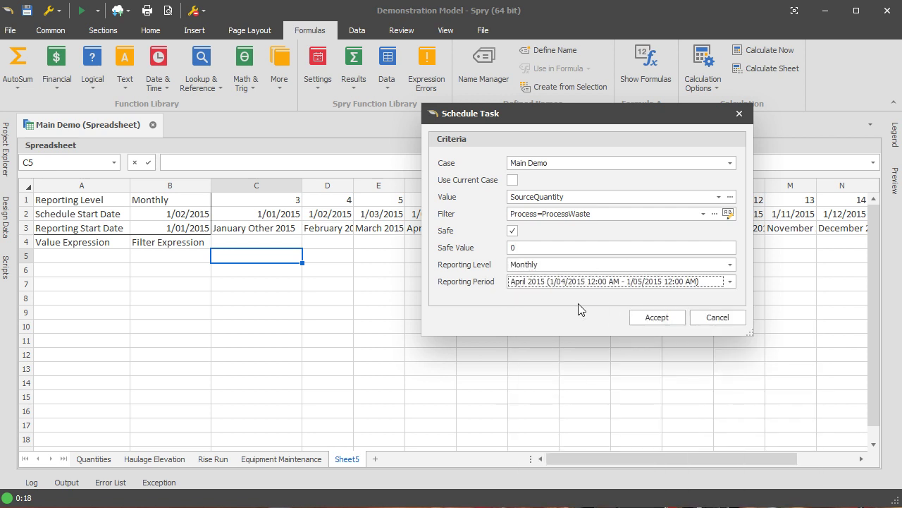
left_click(634, 316)
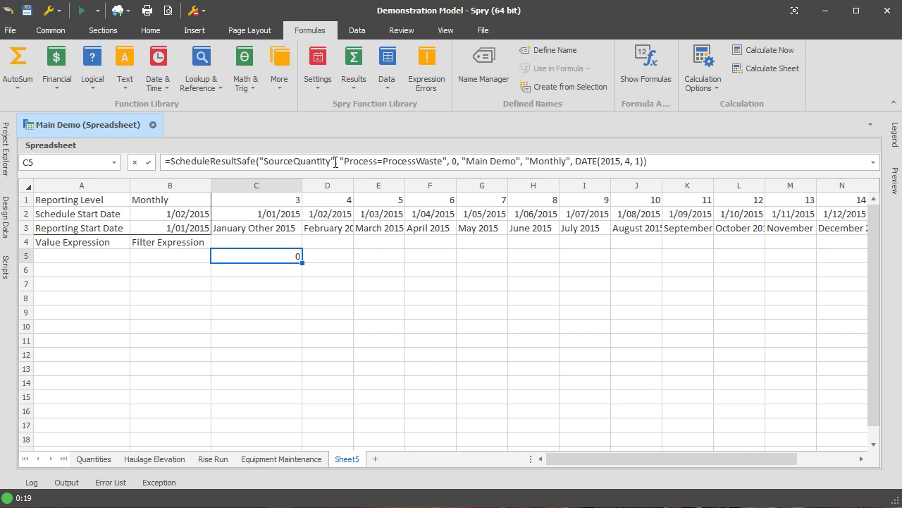
Step: Copy the SourceQuantity text from the C5 formula into cell A5 under Value Expression
left_click(335, 162)
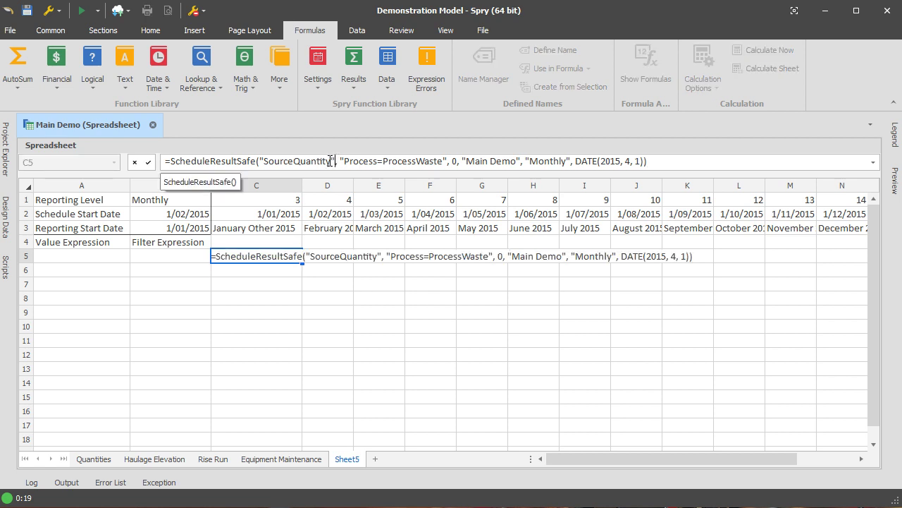
left_click_drag(331, 161, 265, 159)
key("ctrl+c")
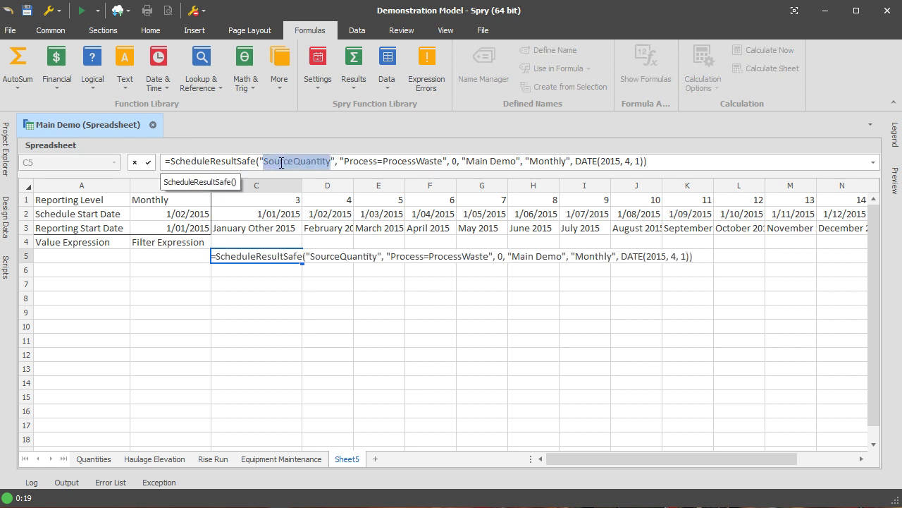
key("Escape")
key("Left")
key("Left")
left_click(210, 161)
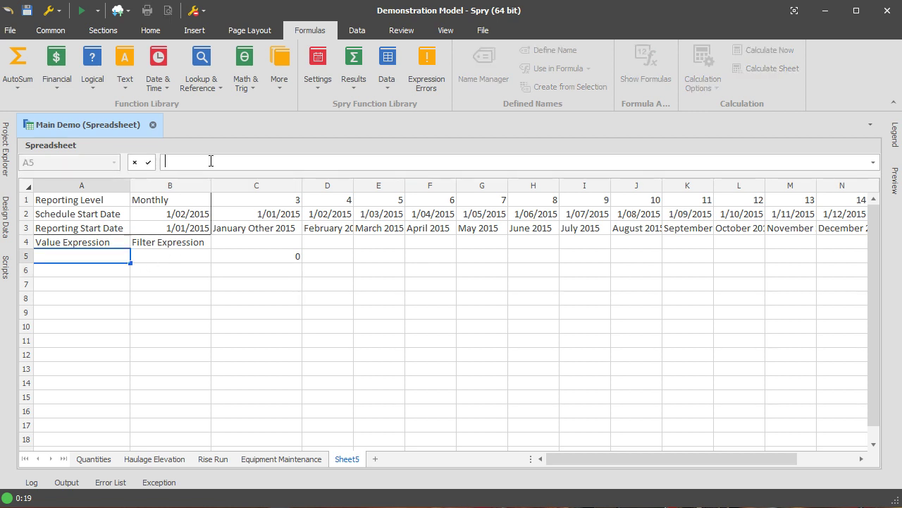
key("ctrl+v")
key("Return")
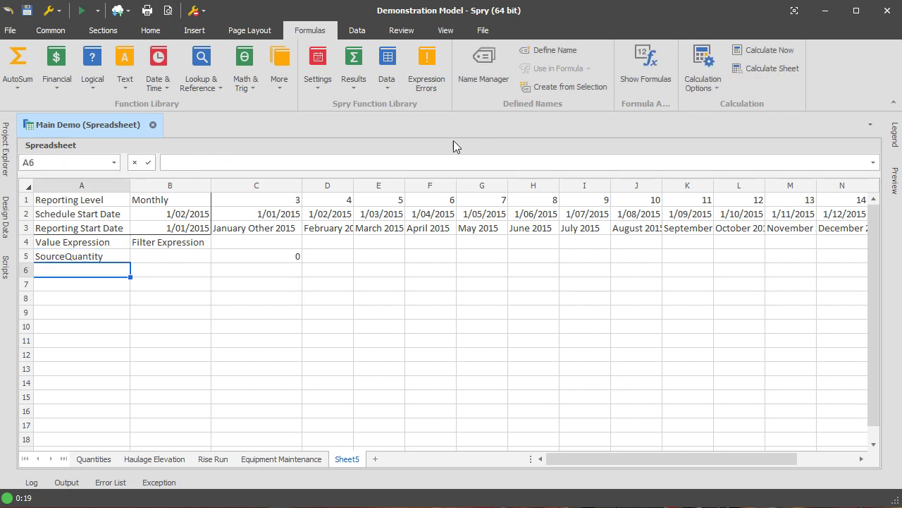
Step: Replace the "SourceQuantity" argument in the C5 formula with the column-locked reference $A5
left_click(289, 254)
mouse_move(336, 161)
left_mouse_down()
mouse_move(264, 161)
mouse_move(334, 160)
left_mouse_up()
left_click(263, 162)
left_click(279, 161)
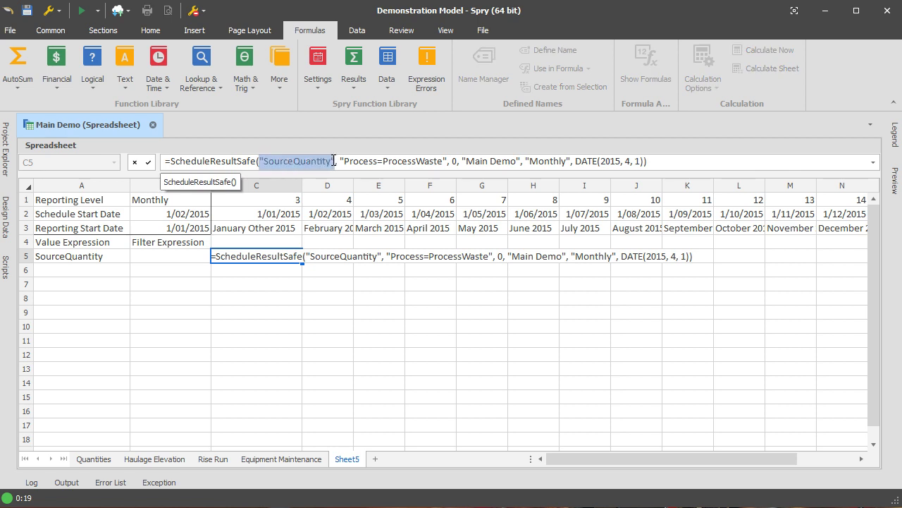
left_click(101, 258)
key("F4")
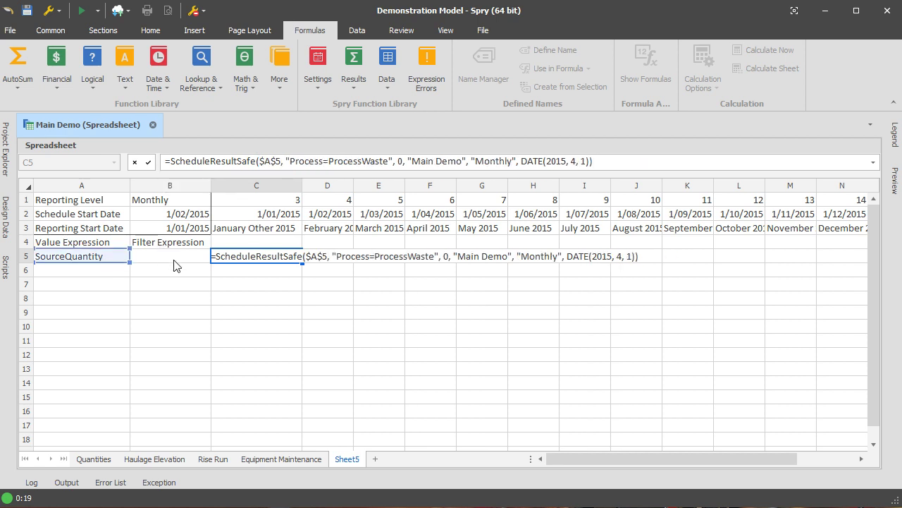
key("F4")
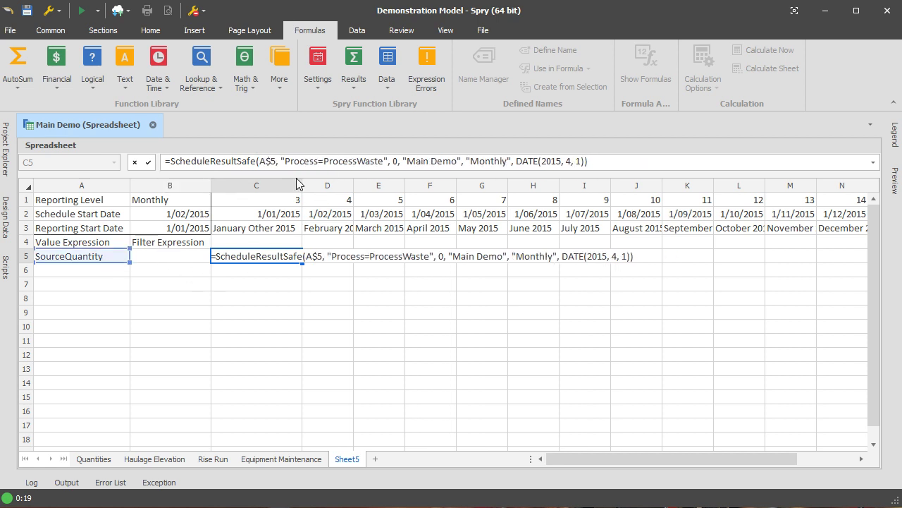
key("F4")
Step: Copy the Process=ProcessWaste text from the C5 formula into cell B5 under Filter Expression
mouse_move(383, 159)
left_mouse_down()
mouse_move(293, 160)
mouse_move(387, 158)
left_mouse_up()
key("ctrl+c")
key("Return")
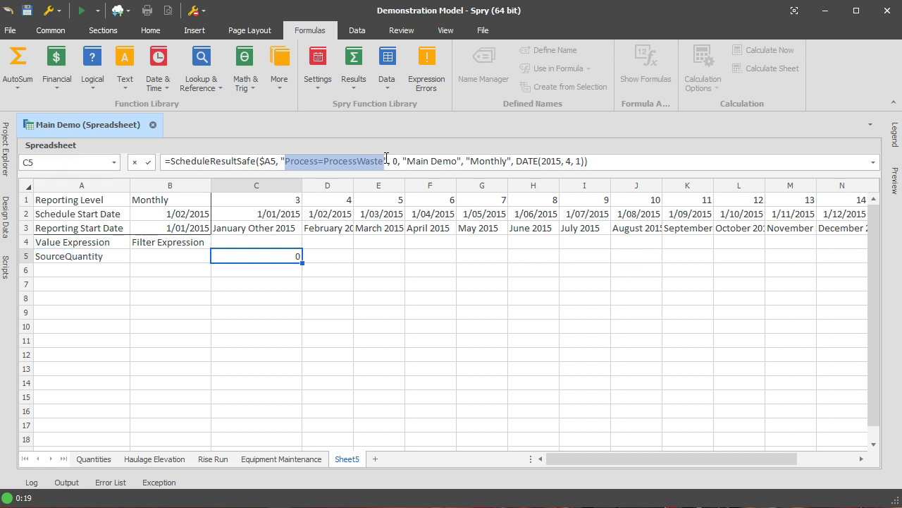
left_click(181, 257)
left_click(221, 164)
key("ctrl+v")
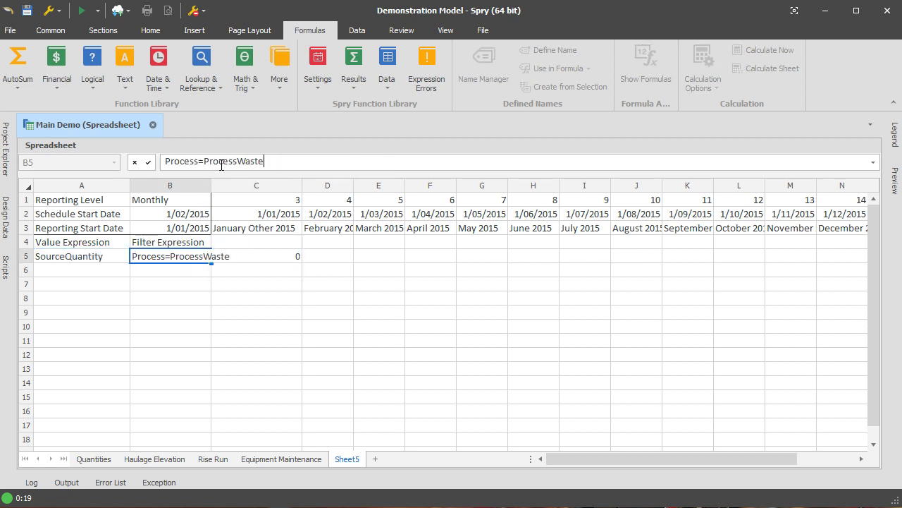
key("Return")
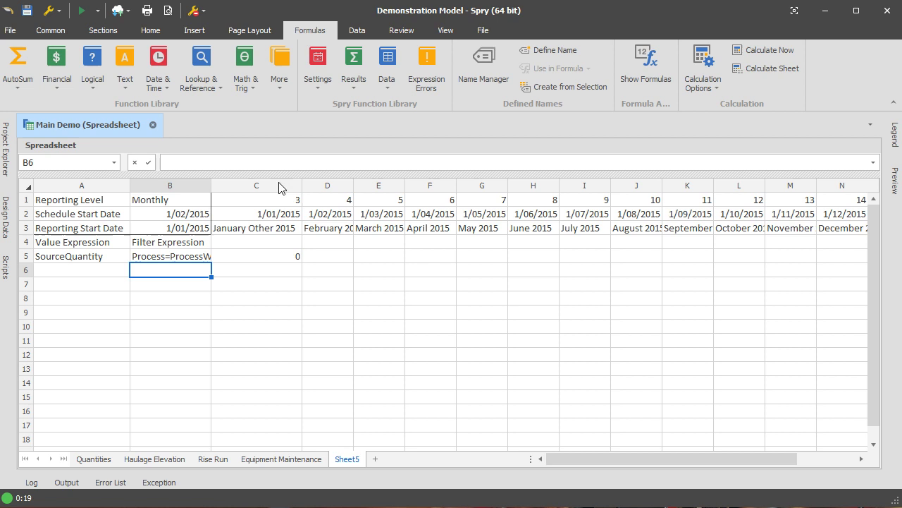
Step: Replace the "Process=ProcessWaste" argument in the C5 formula with the column-locked reference $B5
left_click(279, 258)
left_click_drag(388, 160, 285, 161)
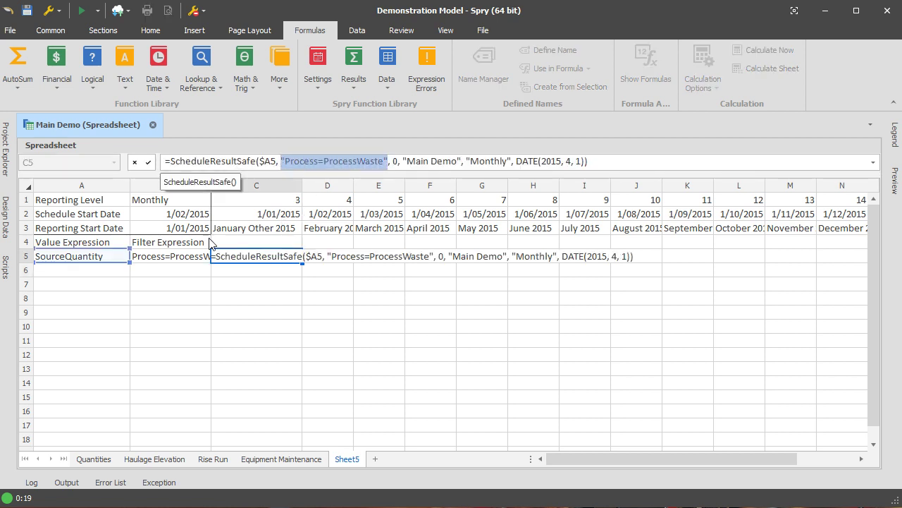
left_click(182, 257)
key("F4")
key("F4")
key("F4")
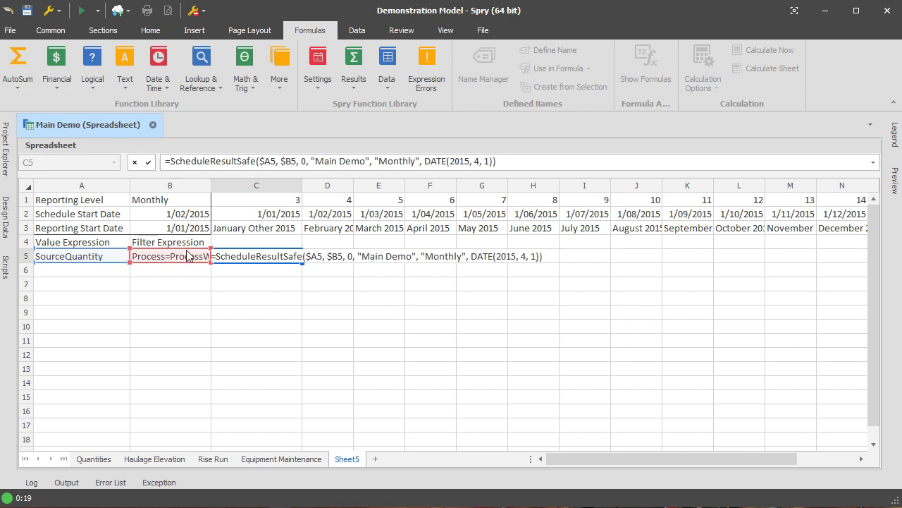
key("Return")
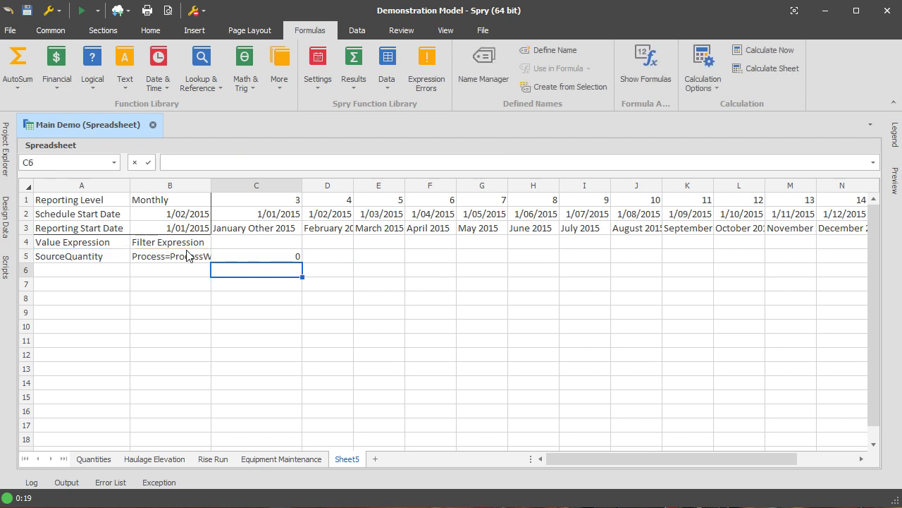
Step: Replace the "Monthly" argument in the C5 formula with the absolute reference $B$1
left_click(253, 258)
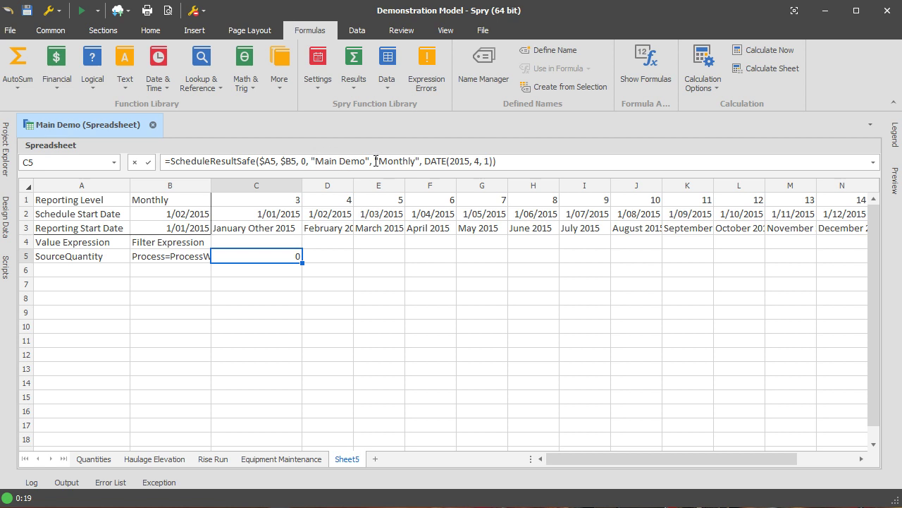
left_click_drag(376, 161, 427, 161)
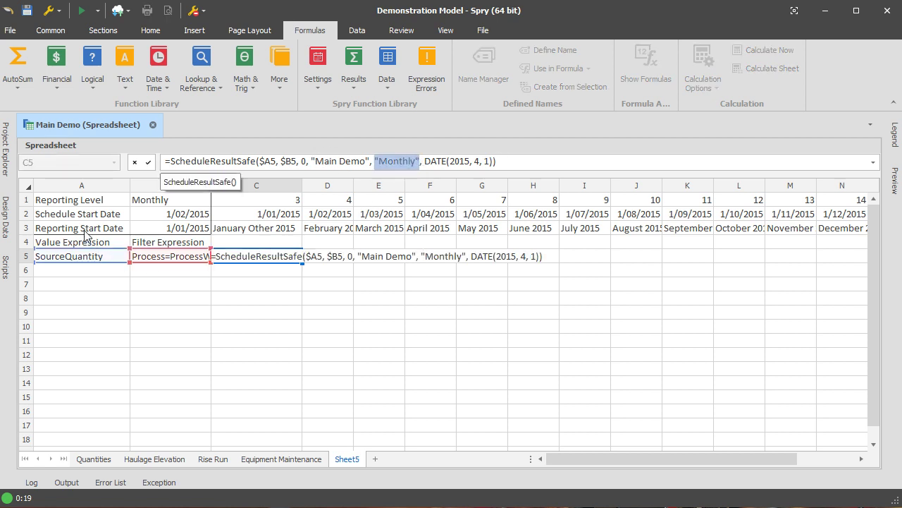
left_click(141, 199)
key("F4")
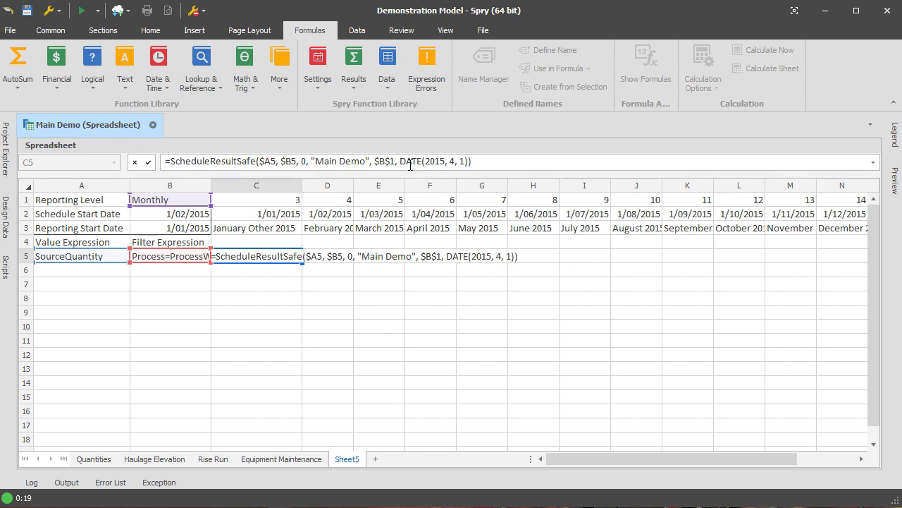
key("Return")
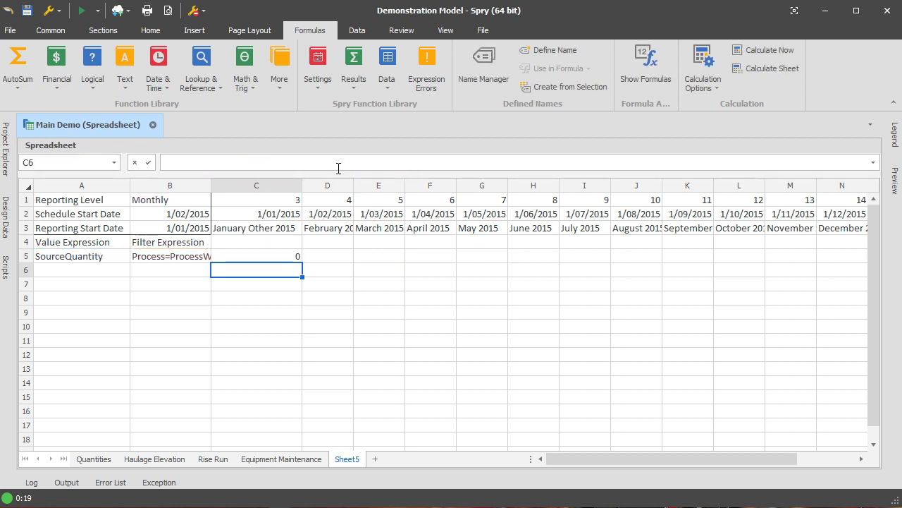
Step: Replace the DATE argument in the C5 formula with the row-locked reference C$2 and fill the formula across to L5
left_click_drag(400, 162, 468, 160)
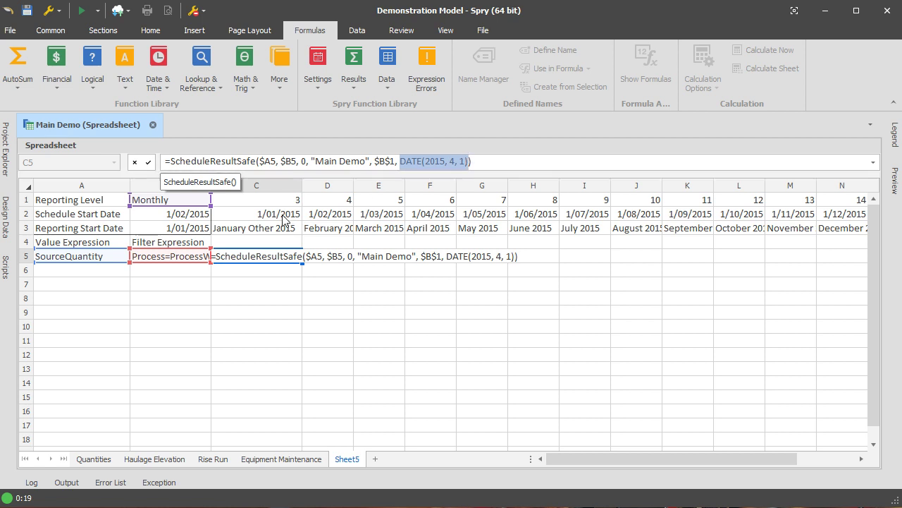
left_click(283, 219)
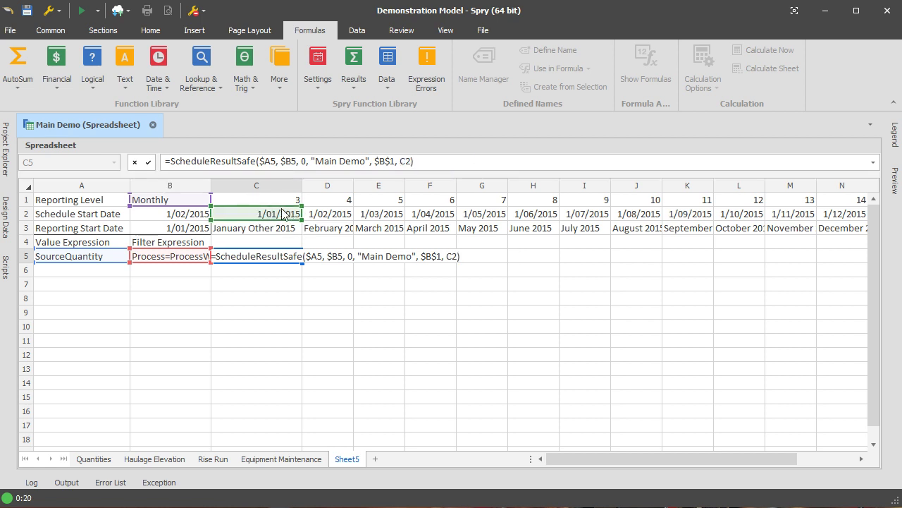
key("F4")
key("F4")
key("Return")
left_click(282, 256)
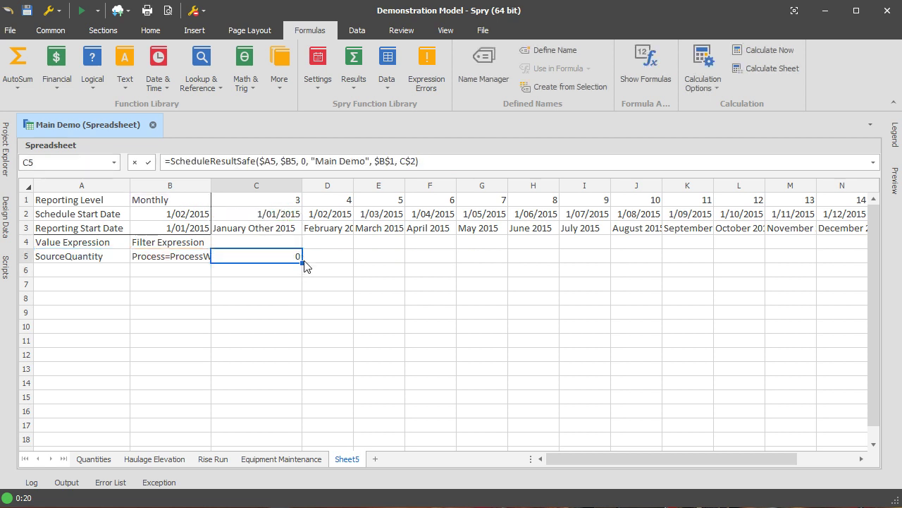
left_click_drag(302, 263, 790, 286)
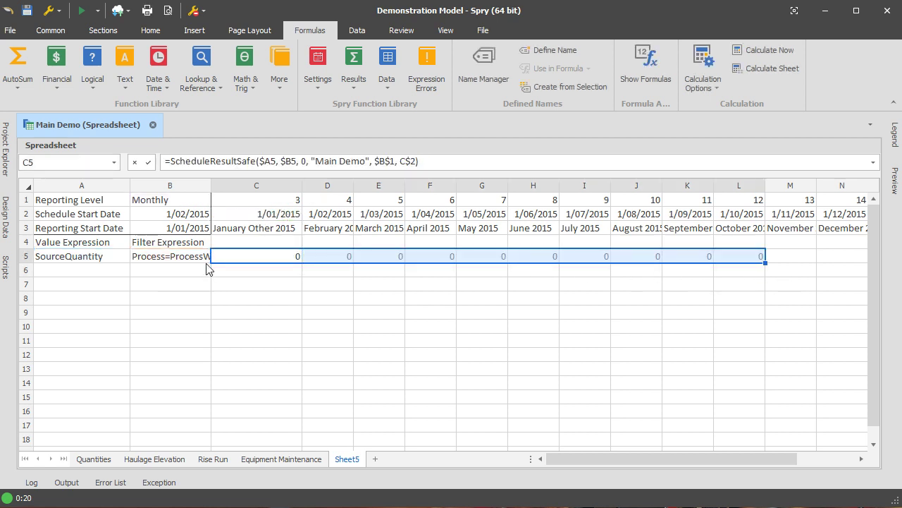
Step: Review the source path of the CAT6060 equipment in the Alpha group
left_click(49, 31)
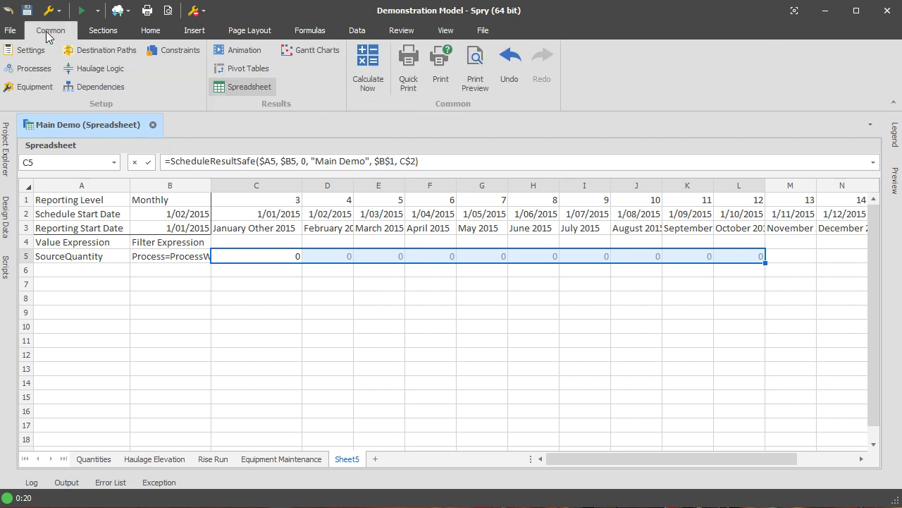
left_click(35, 87)
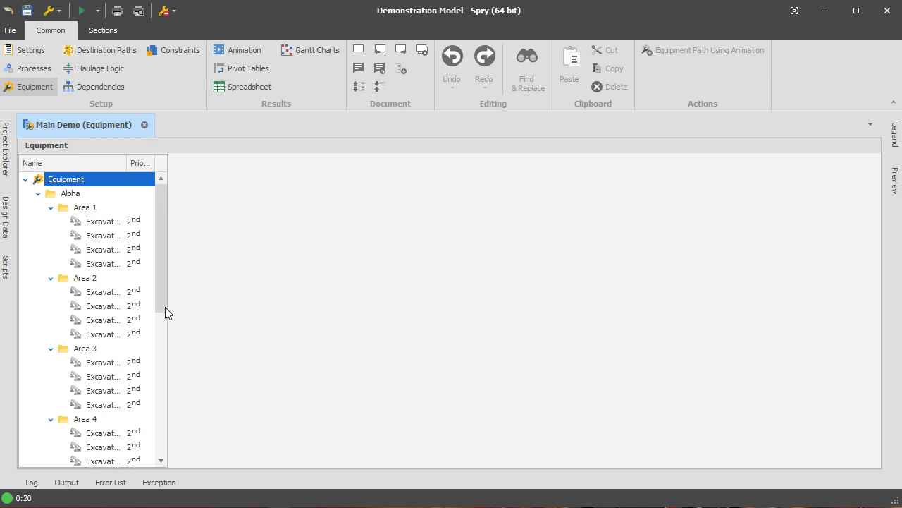
left_click_drag(165, 313, 155, 411)
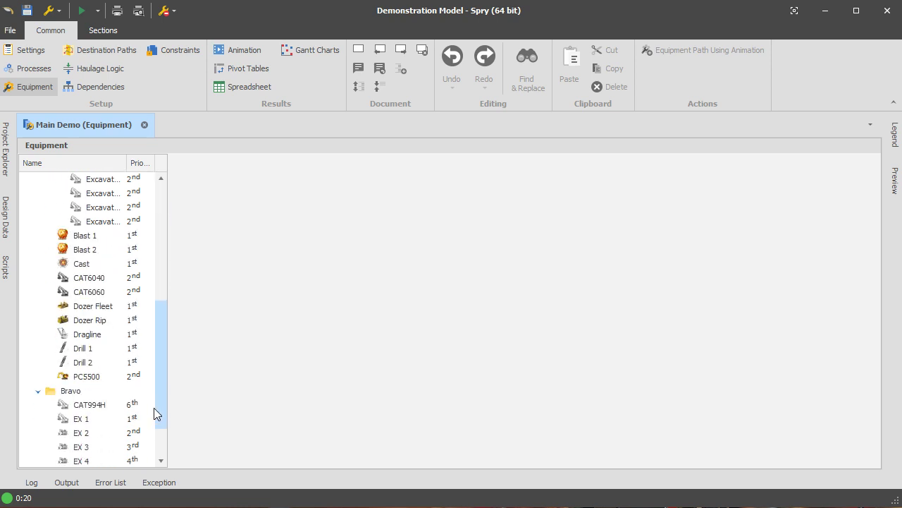
left_click(95, 292)
left_click(436, 181)
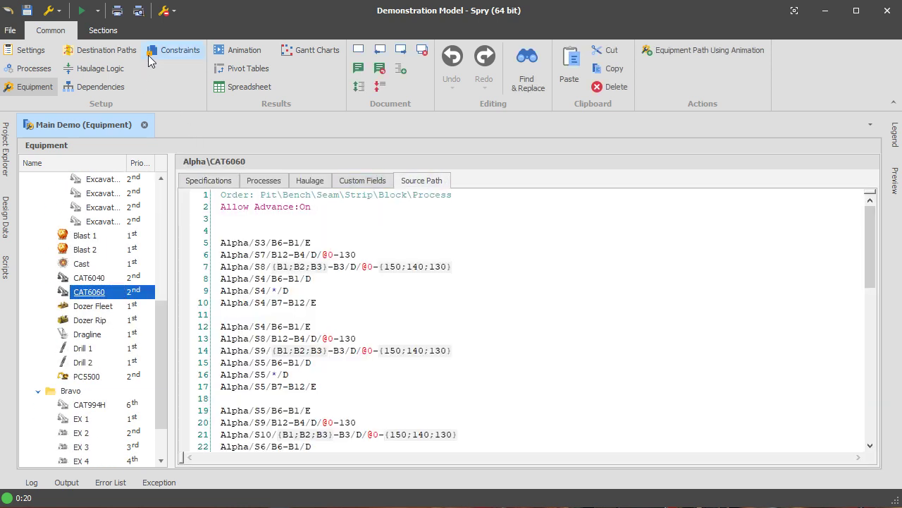
Step: Disable all of the model's constraints and return to the spreadsheet
left_click(176, 50)
right_click(91, 169)
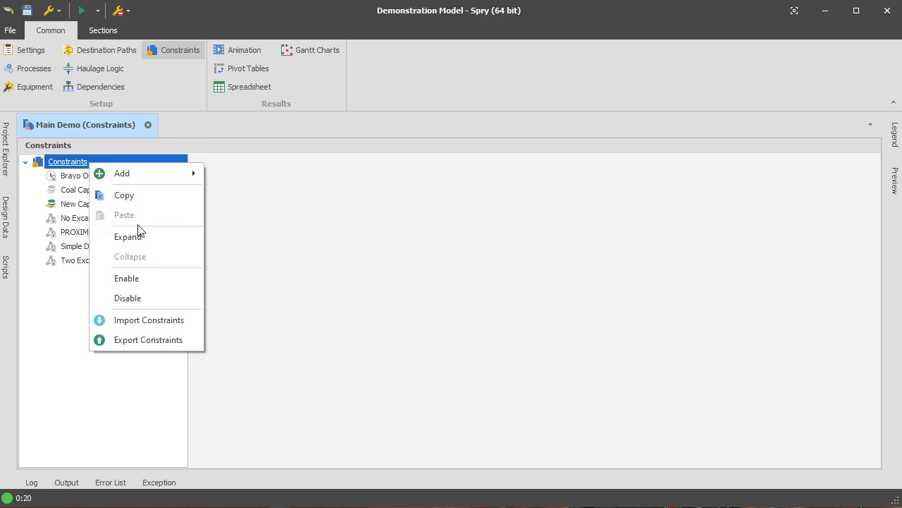
left_click(186, 296)
key("Return")
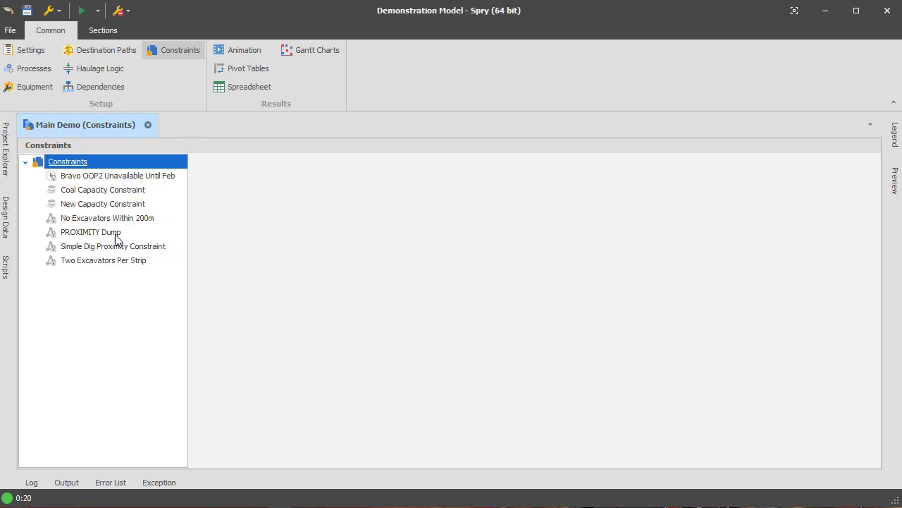
left_click(239, 86)
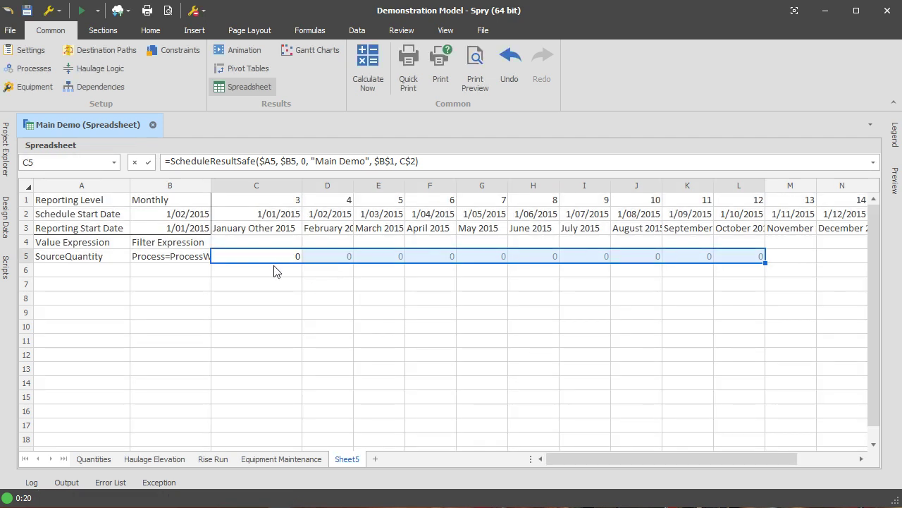
Step: Check the scheduling settings, the processes and the CAT6060 equipment setup
left_click(30, 88)
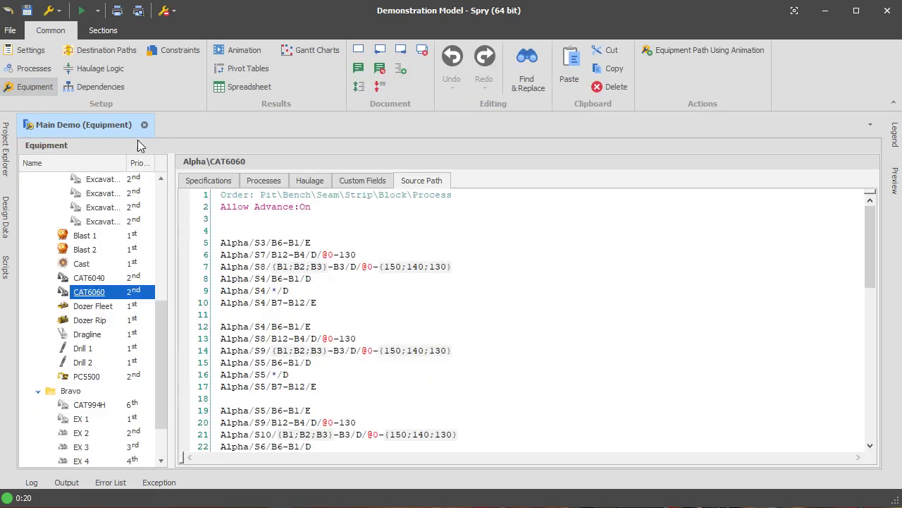
left_click(30, 50)
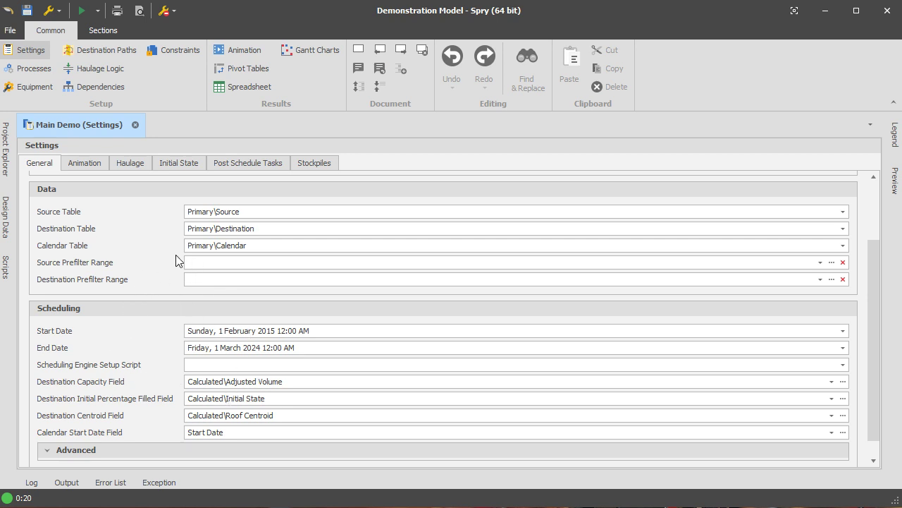
left_click(30, 71)
left_click(30, 86)
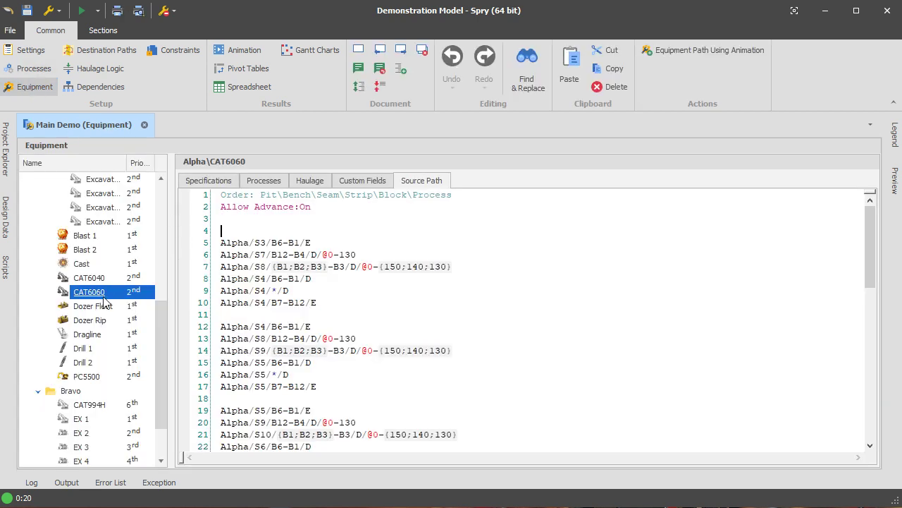
Step: Examine the processes and source quantities in the output schedule, and go back to the spreadsheet
left_click(107, 35)
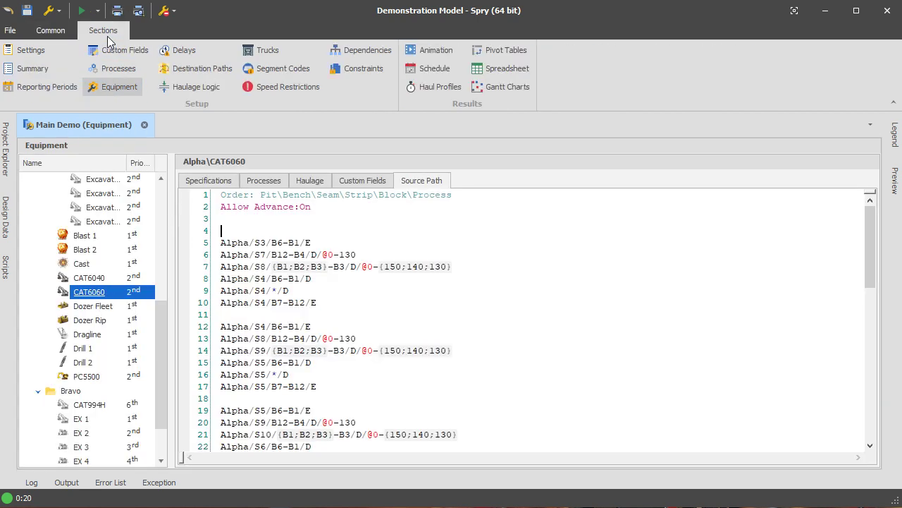
left_click(435, 70)
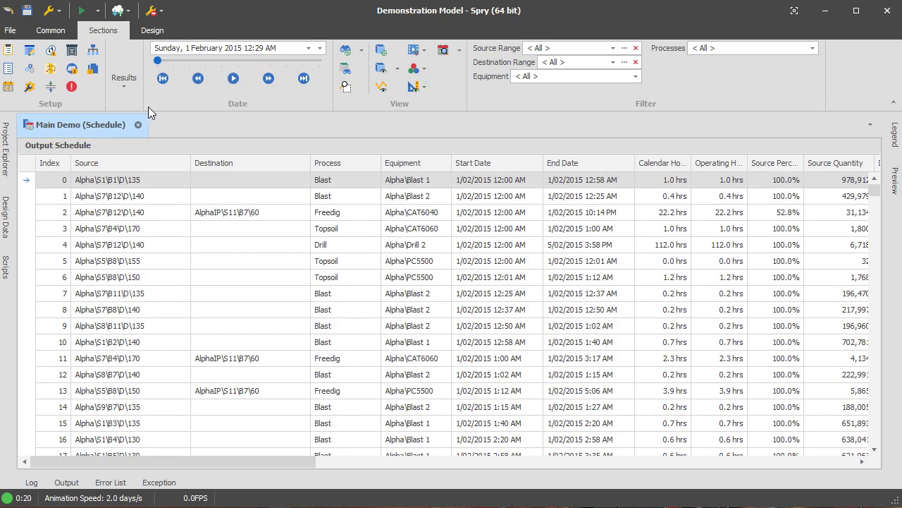
scroll(352, 212, "down", 11)
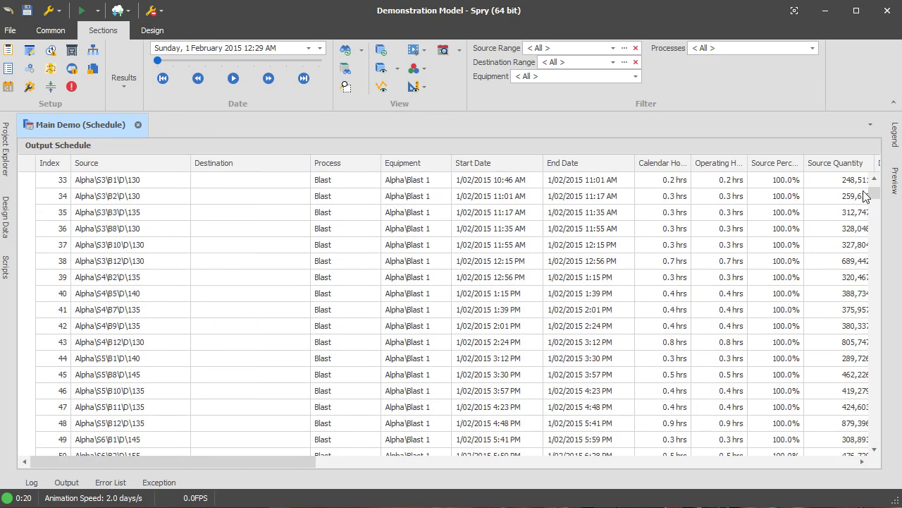
left_click_drag(865, 196, 852, 107)
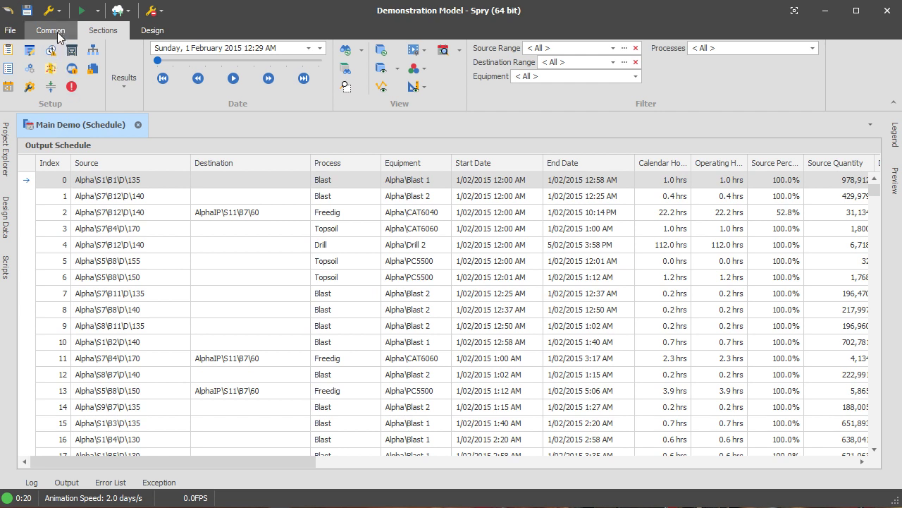
left_click(57, 32)
left_click(111, 29)
left_click(48, 36)
left_click(85, 31)
left_click(52, 35)
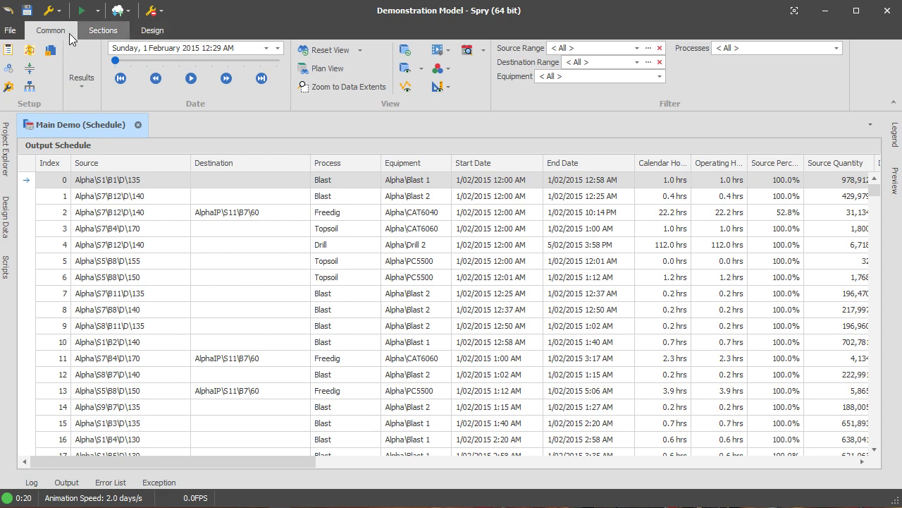
left_click(79, 84)
left_click(131, 155)
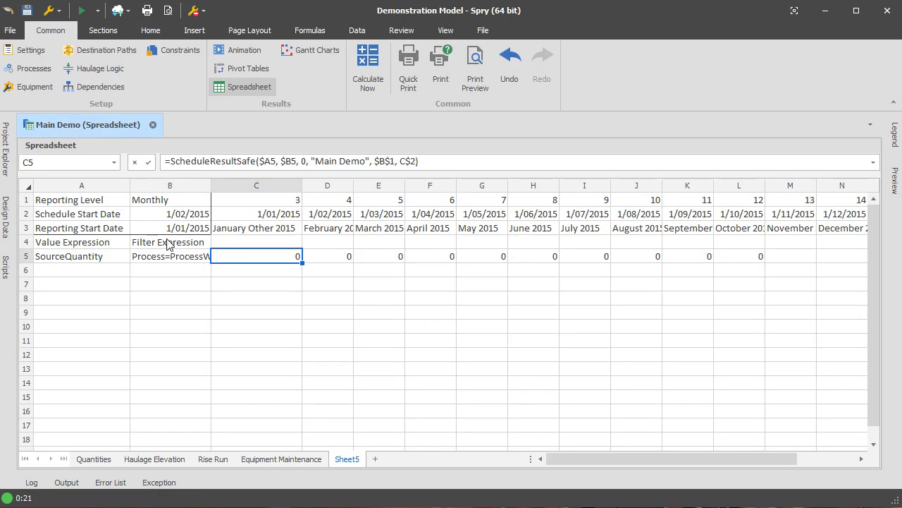
Step: Fit column B's width to the full filter expression text in B5
left_click(153, 258)
right_click(176, 258)
left_click(159, 267)
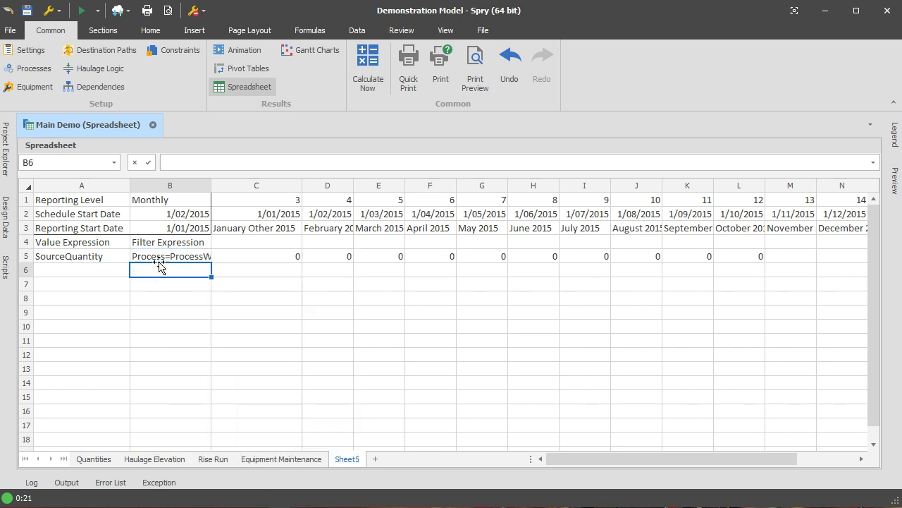
left_click(164, 258)
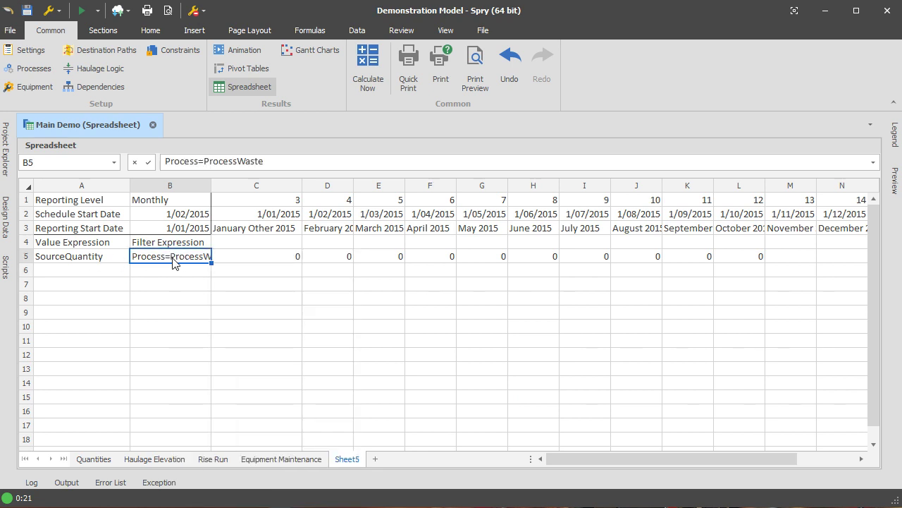
double_click(210, 185)
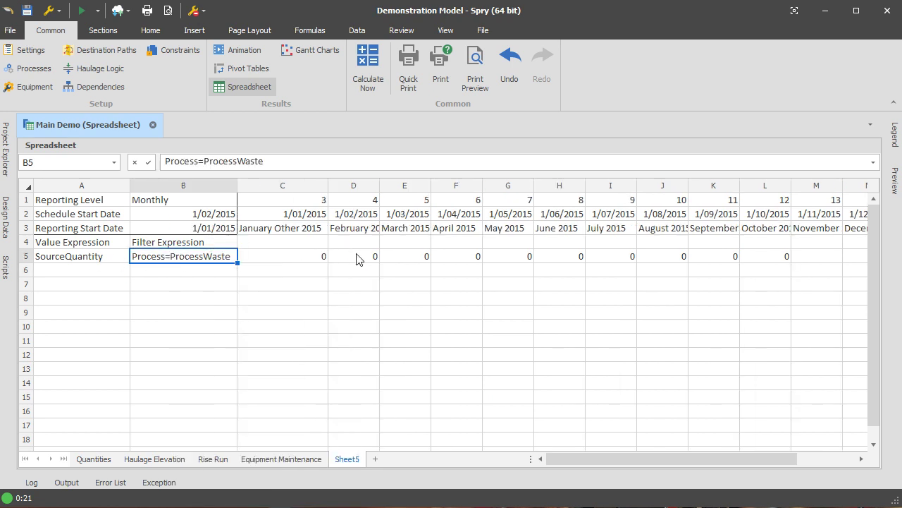
Step: Build a new filter expression in B5 that selects the Blasted Excavator process
right_click(189, 261)
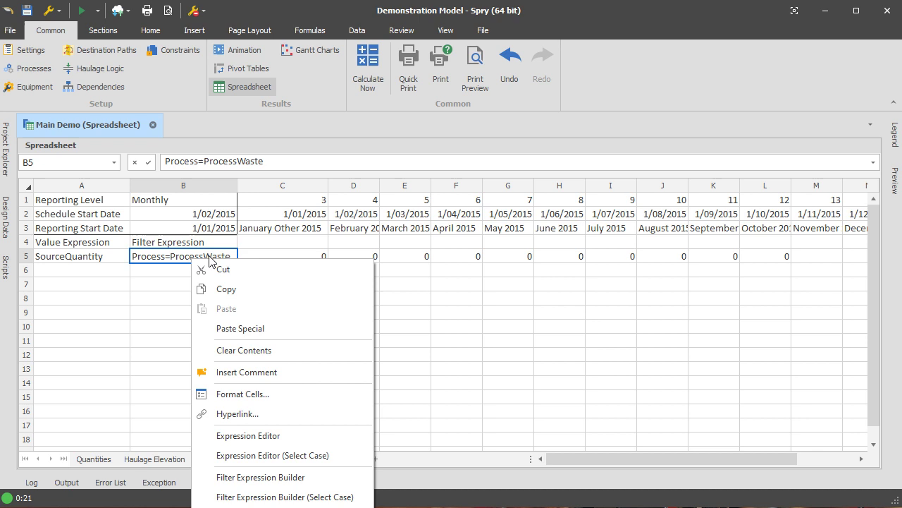
left_click(280, 482)
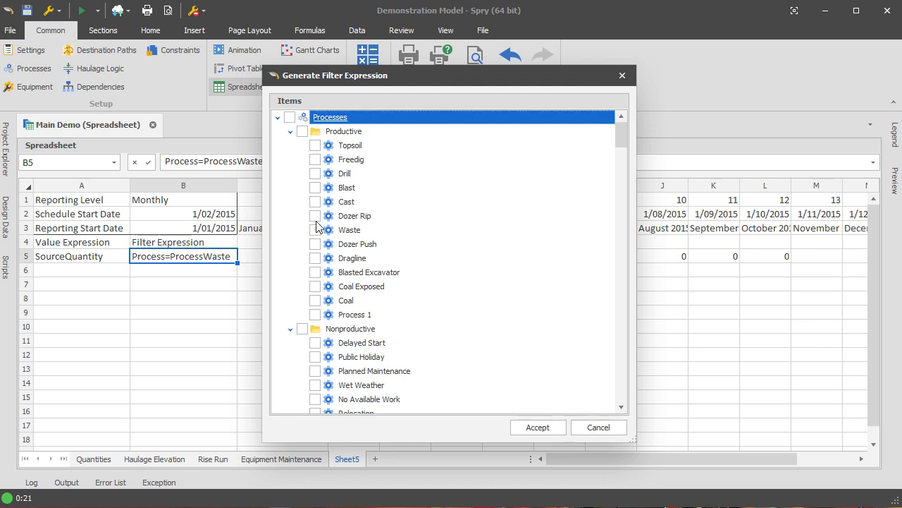
left_click(315, 272)
left_click(537, 427)
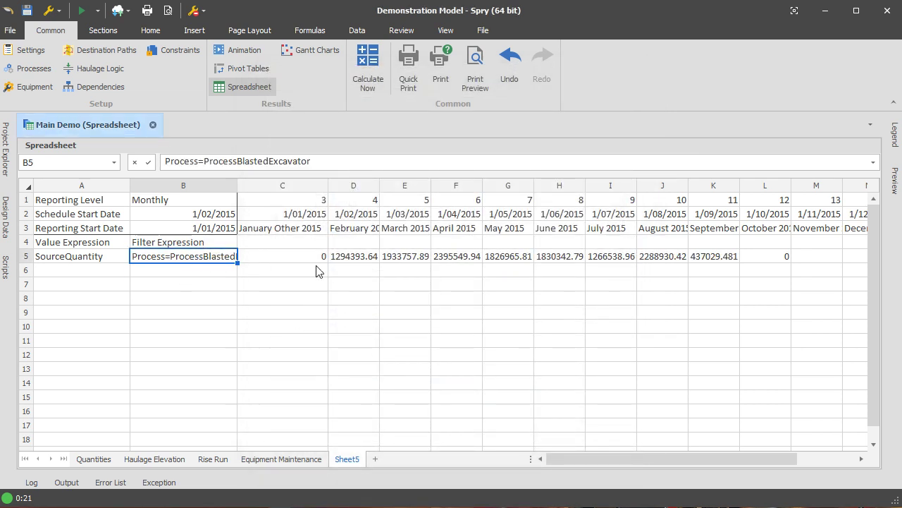
Step: Review the monthly source quantity results in row 5 and extend the ScheduleResultSafe formula from L5 across to O5
left_click_drag(288, 262, 726, 264)
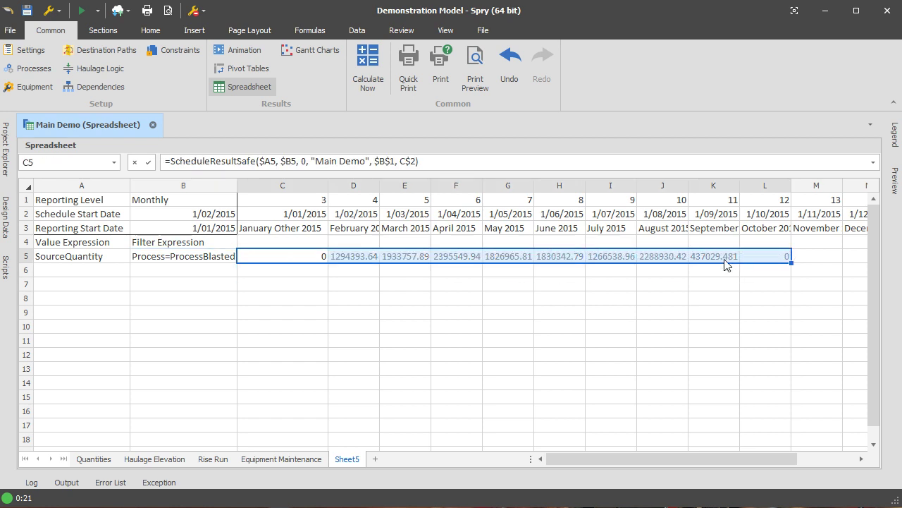
left_click(776, 258)
left_click(730, 259)
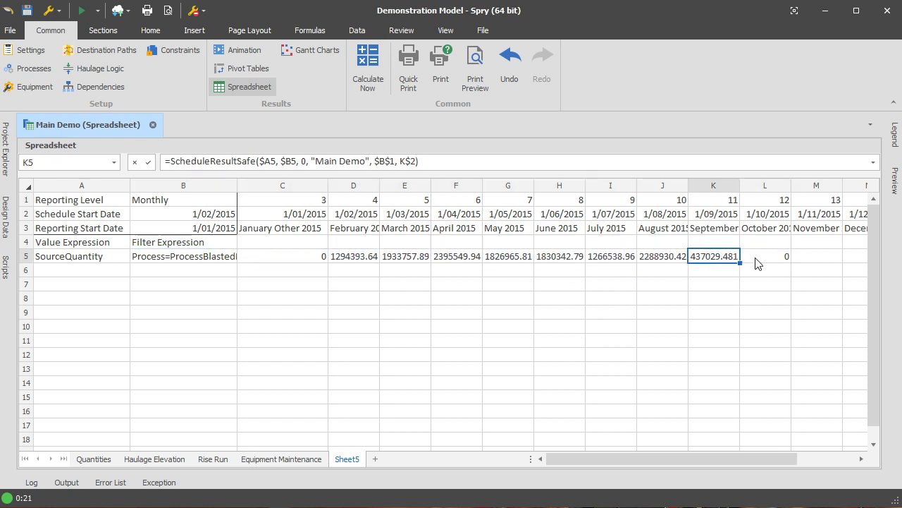
left_click(775, 259)
left_click_drag(880, 266, 647, 262)
left_click(645, 258)
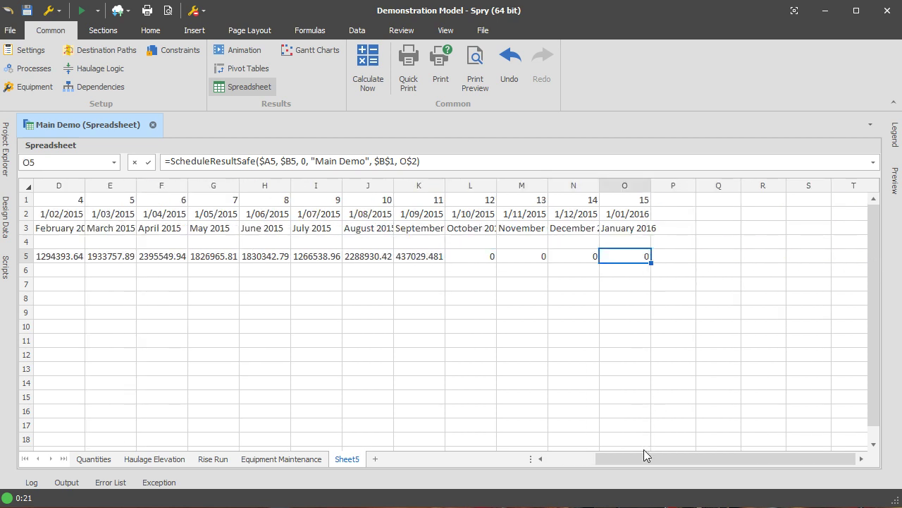
Step: Fill the schedule result formulas in C5:O5 down through row 17
left_click_drag(615, 459, 680, 455)
left_click(321, 256)
left_click(841, 262, "shift")
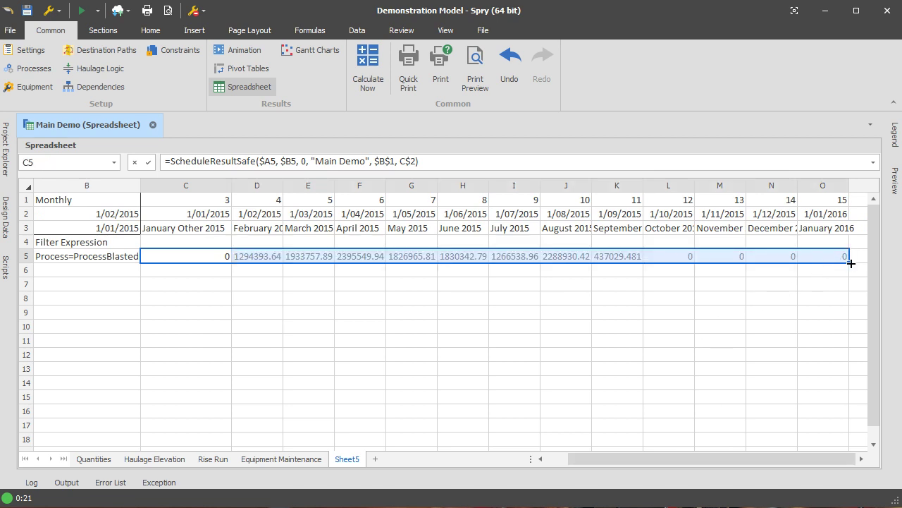
left_click_drag(851, 263, 834, 426)
left_click(257, 284)
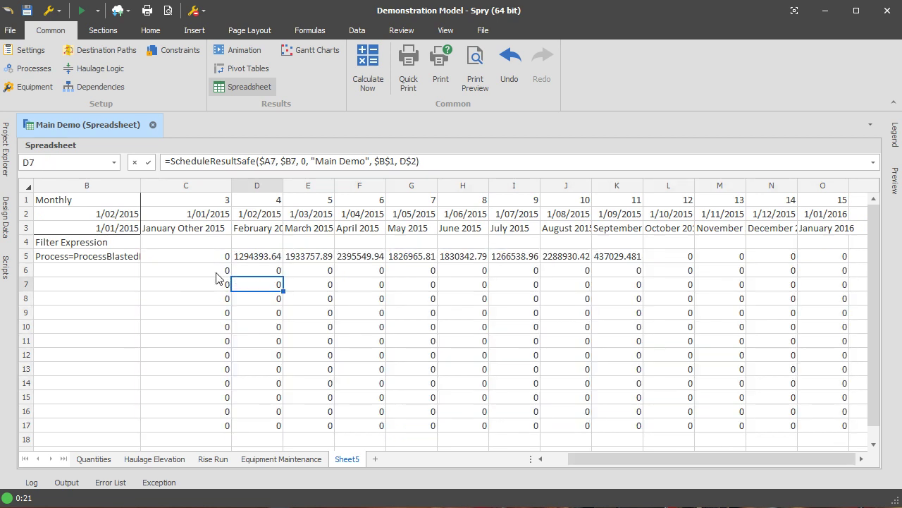
Step: Examine which cells the copied formulas in C6 and F9 reference, leaving both formulas as they are
left_click(216, 276)
left_click_drag(613, 459, 564, 459)
double_click(314, 271)
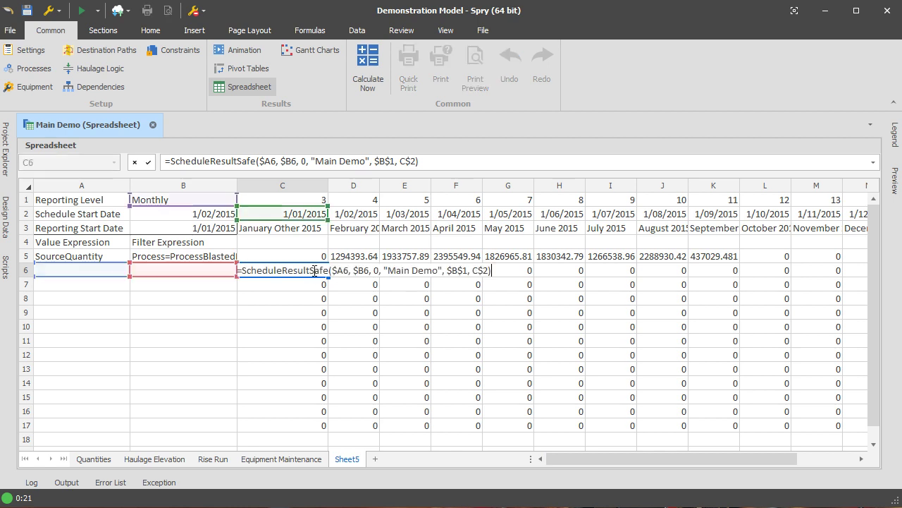
key("Return")
double_click(440, 312)
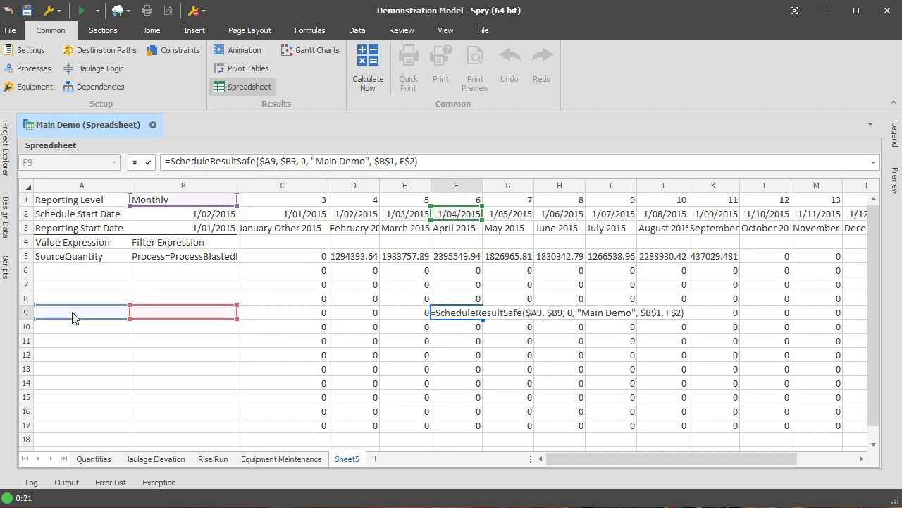
key("Return")
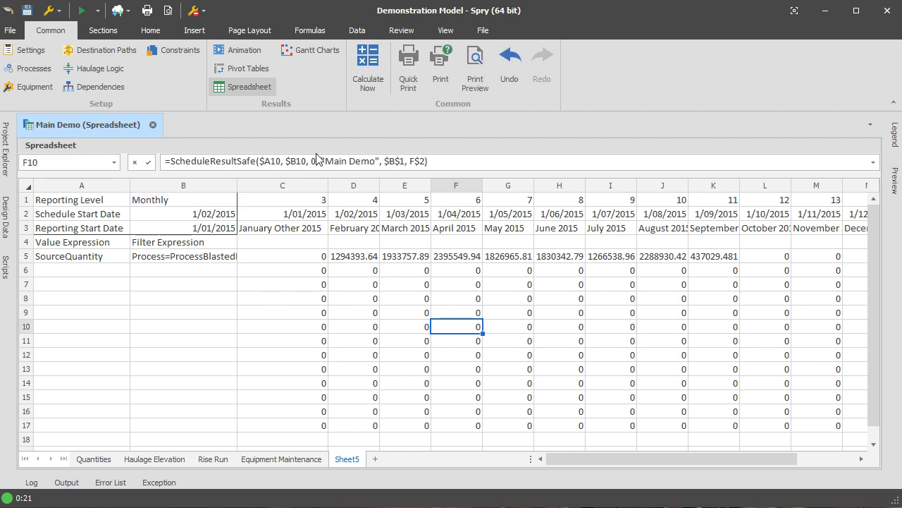
Step: Enter OperatingHours as the value expression in A6
left_click(87, 259)
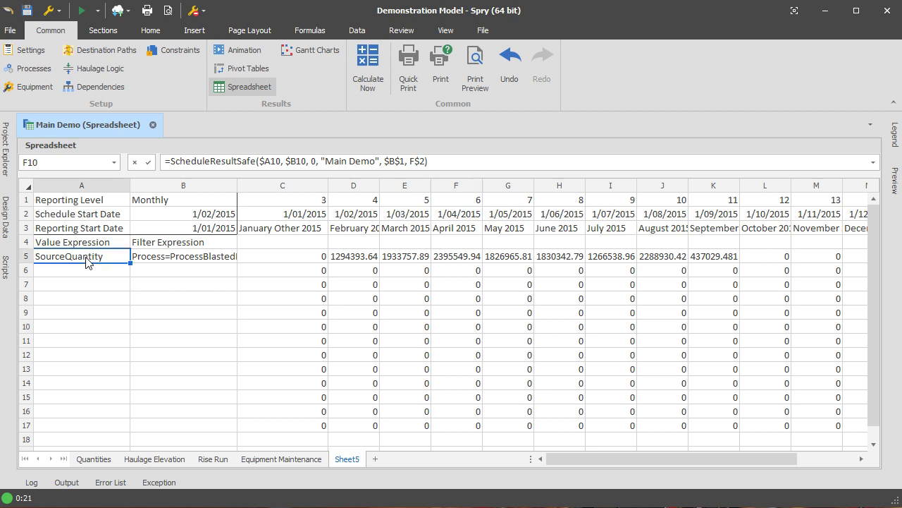
left_click(85, 270)
type("OperatingHours")
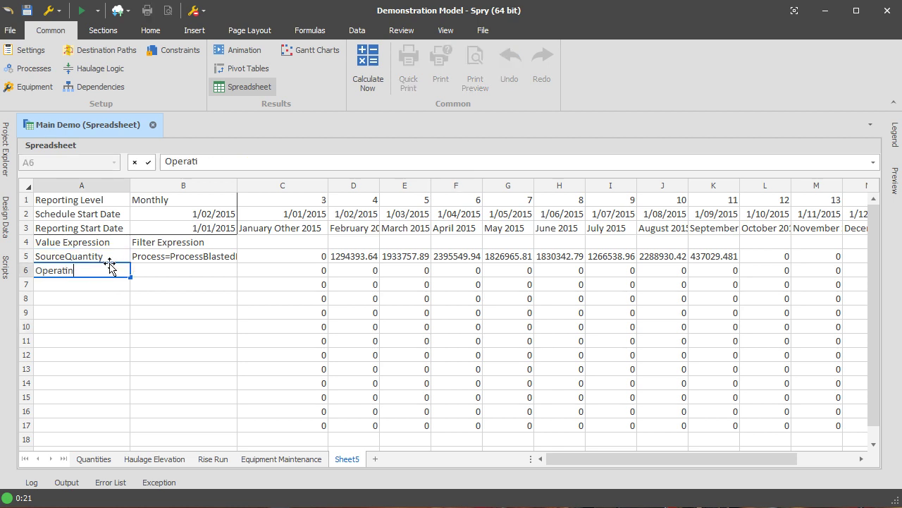
key("Return")
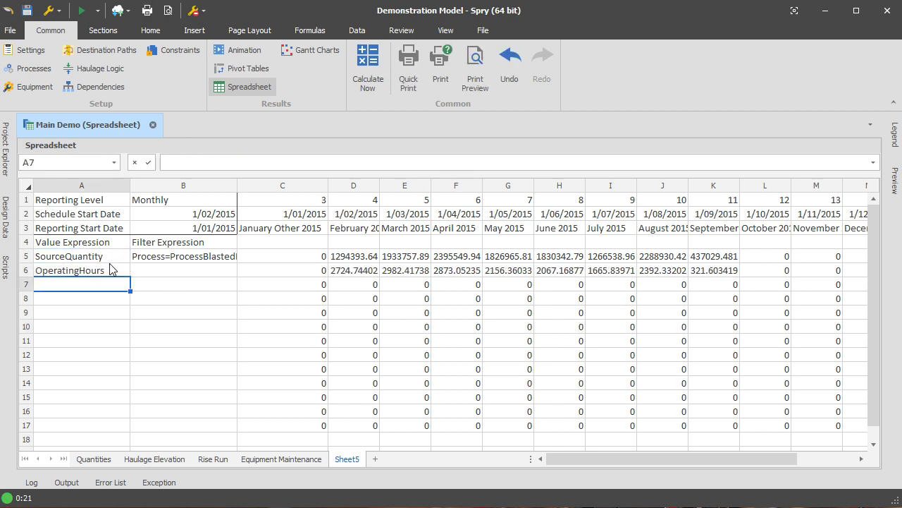
Step: Build a filter expression in B6 for the CAT6060 equipment and fit column B's width to its contents
right_click(169, 271)
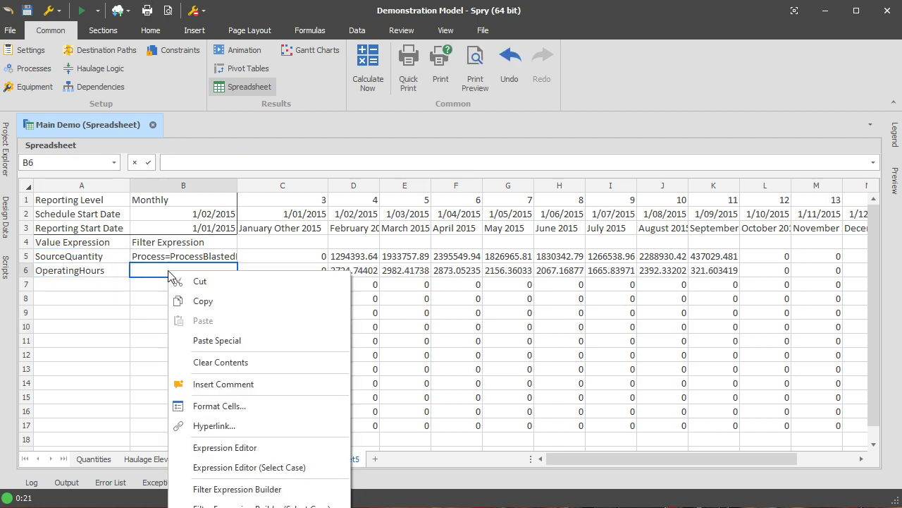
left_click(247, 489)
scroll(353, 343, "down", 2)
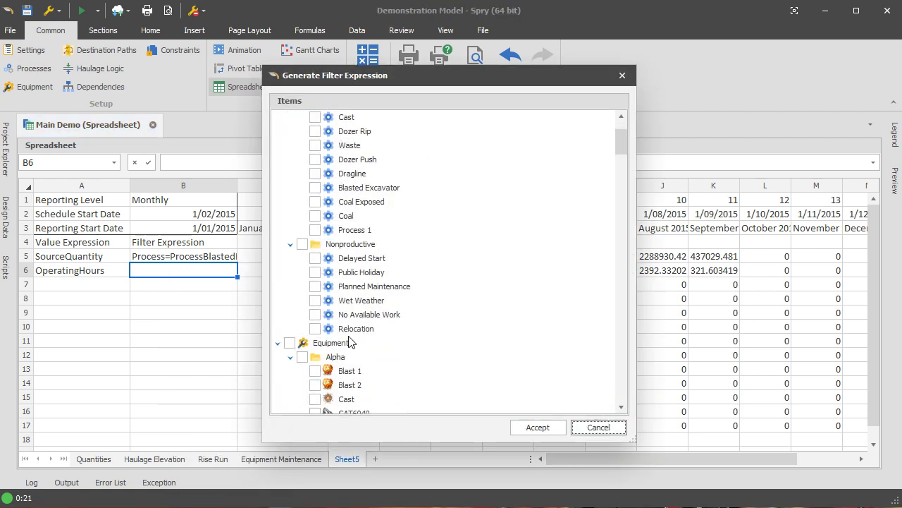
scroll(352, 343, "down", 3)
left_click(316, 300)
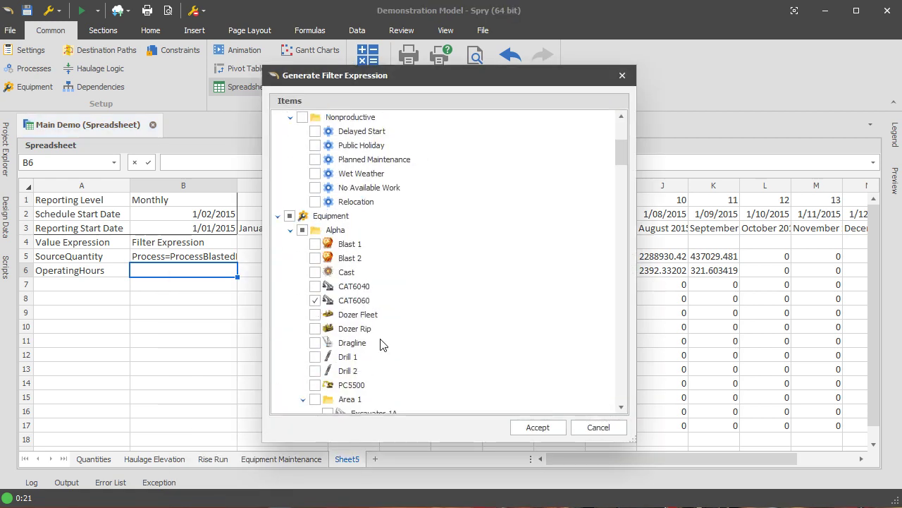
left_click(539, 427)
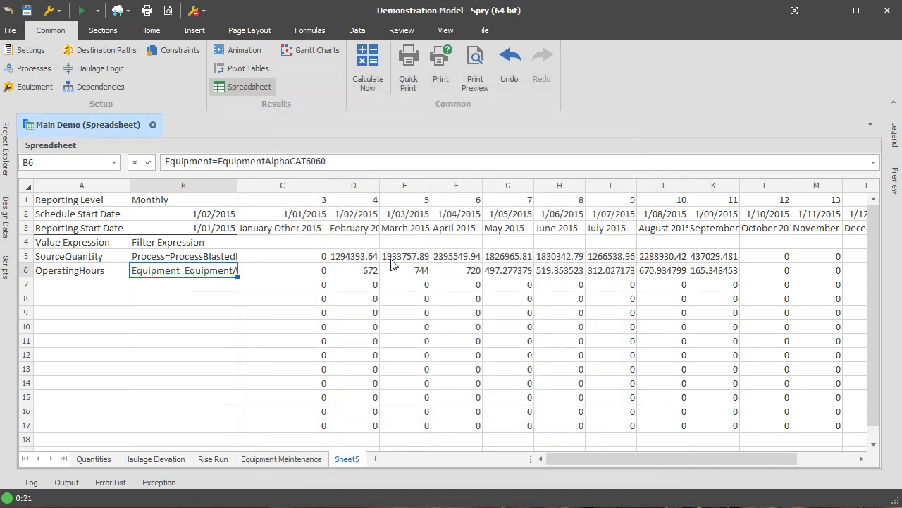
double_click(239, 184)
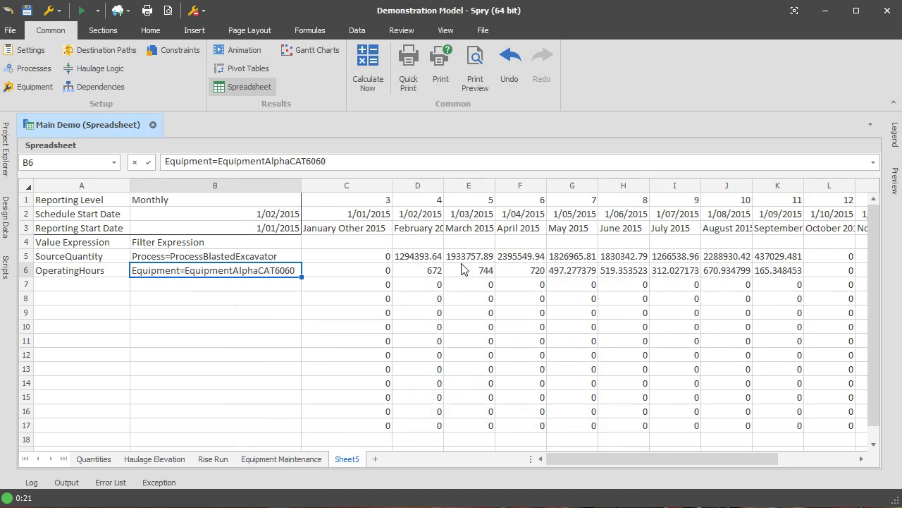
Step: Open the expression editor for A7 and look through the available custom fields
left_click(71, 289)
right_click(71, 289)
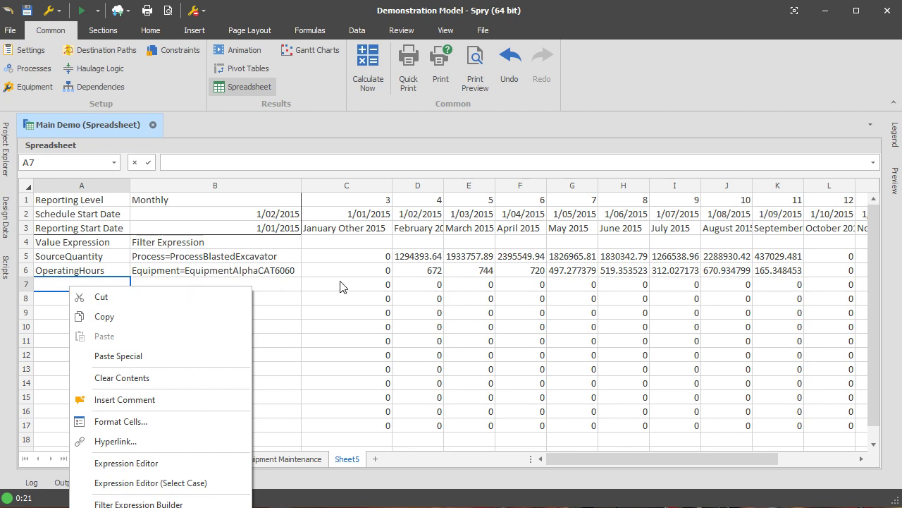
left_click(132, 465)
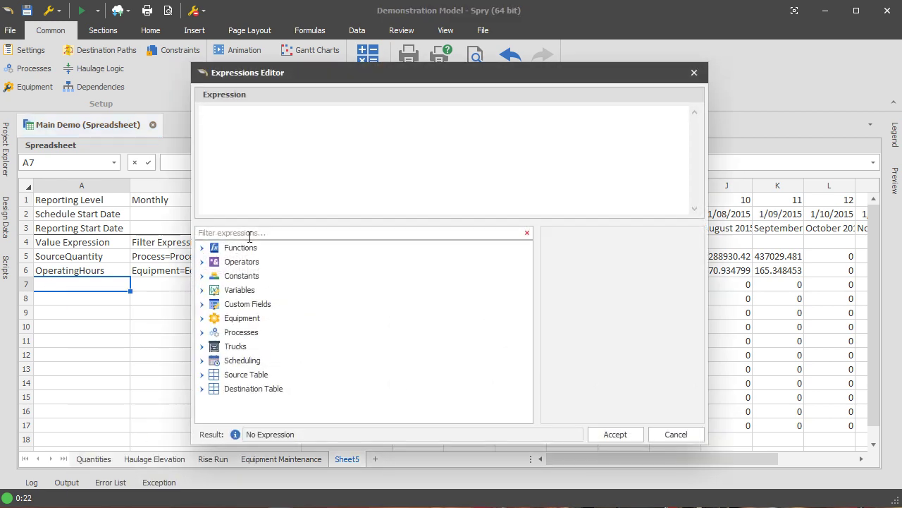
left_click(202, 303)
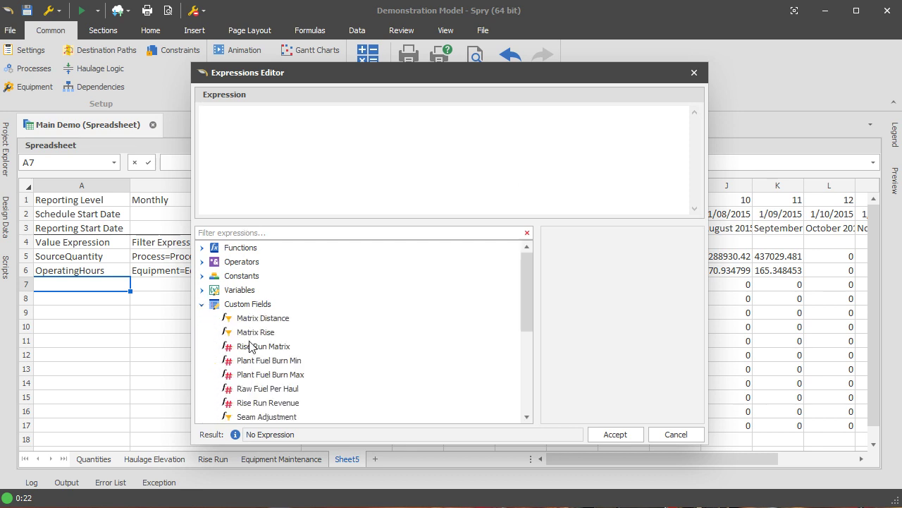
scroll(281, 370, "down", 1)
scroll(290, 359, "down", 2)
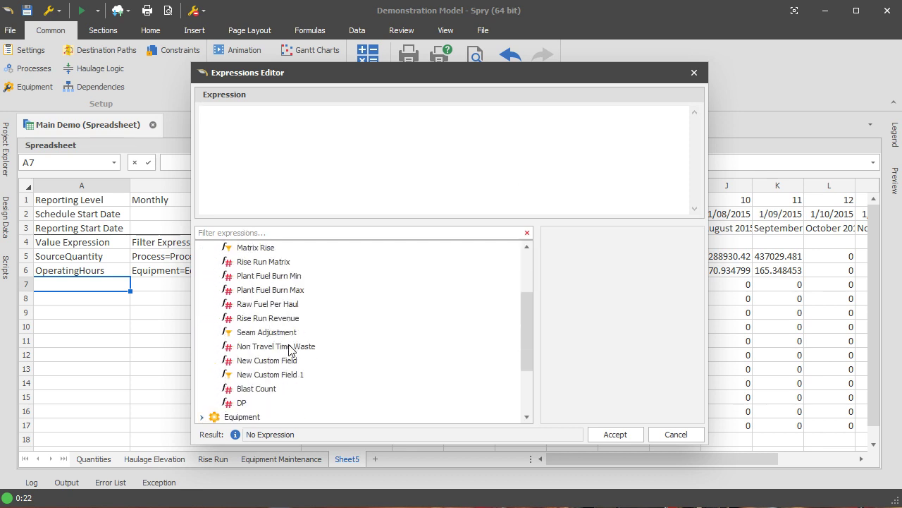
scroll(295, 374, "up", 2)
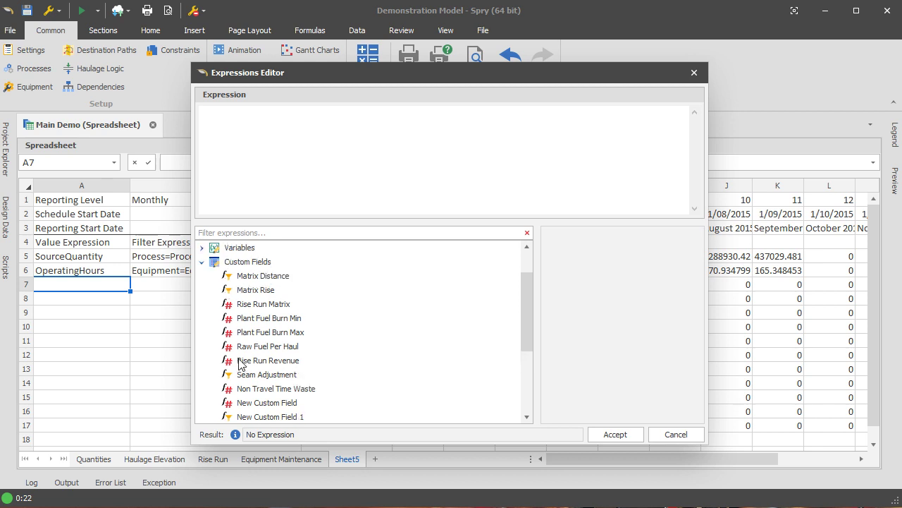
left_click(203, 262)
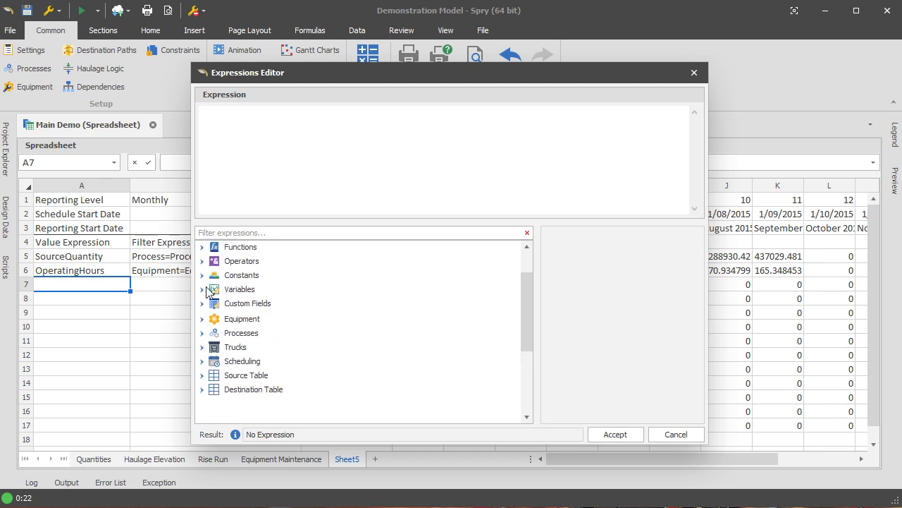
Step: Set A7's value expression to CumulativeOperatingHours, chosen from the scheduling expressions
left_click(204, 361)
scroll(256, 374, "down", 1)
scroll(256, 374, "down", 2)
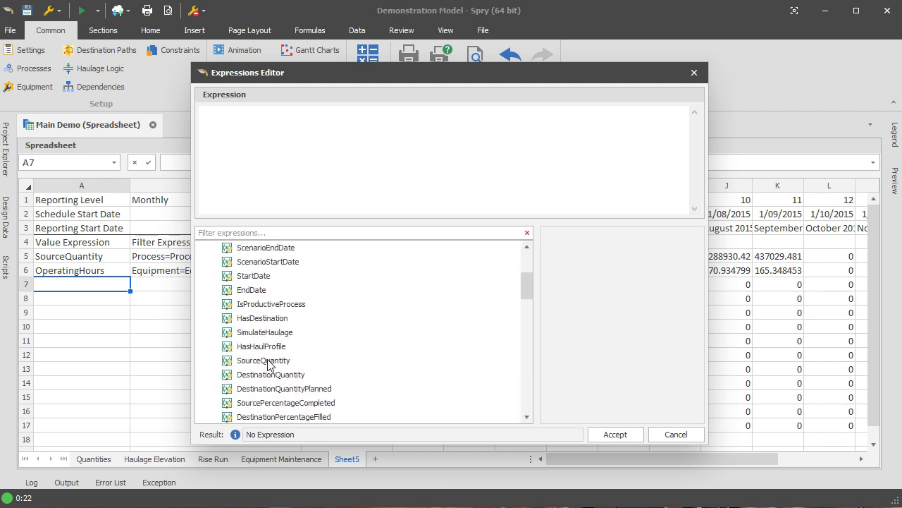
scroll(268, 326, "down", 2)
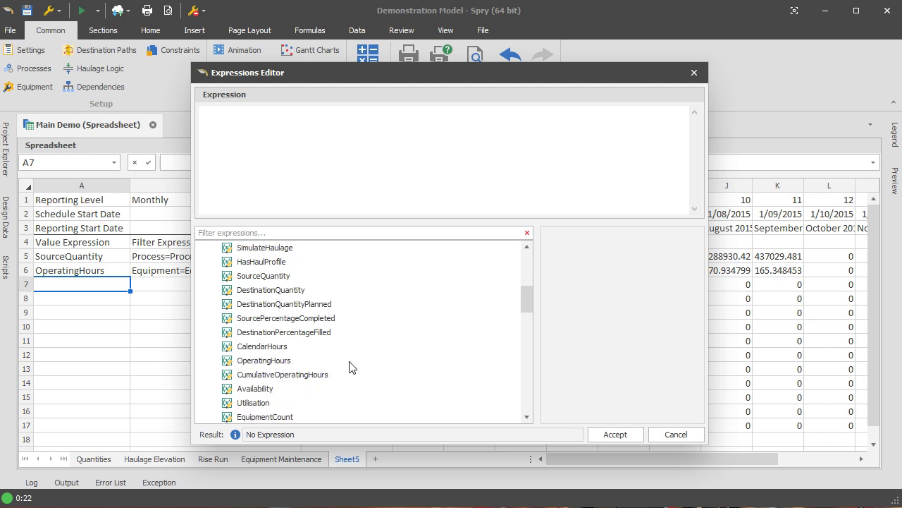
double_click(275, 377)
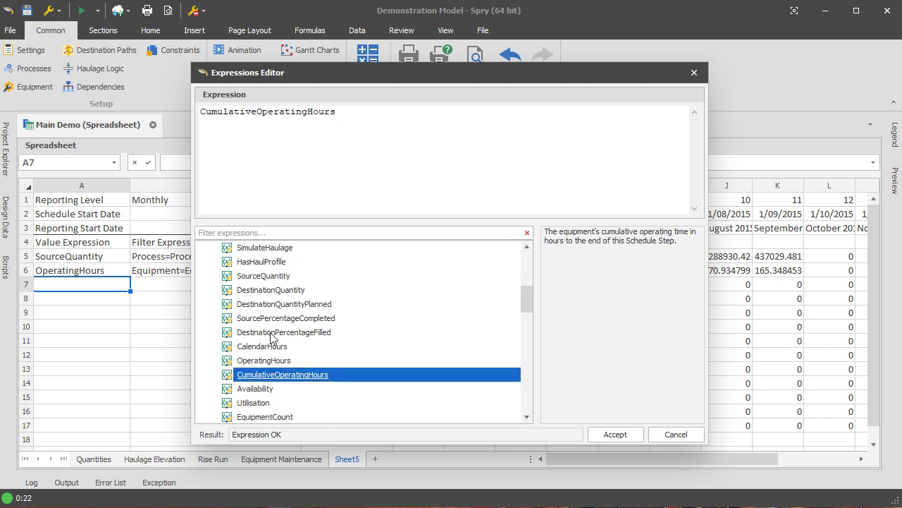
left_click(605, 433)
Step: Build a filter expression in B7 for the CAT6040 equipment
right_click(230, 286)
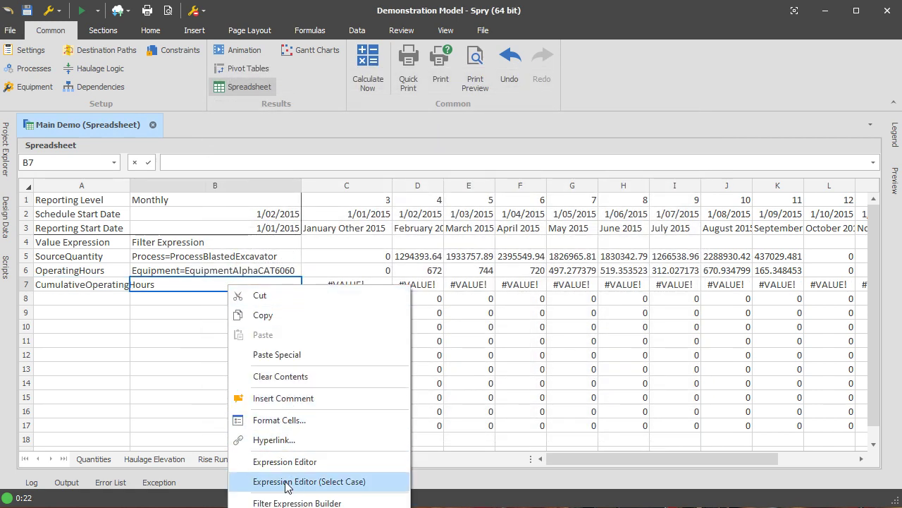
left_click(306, 502)
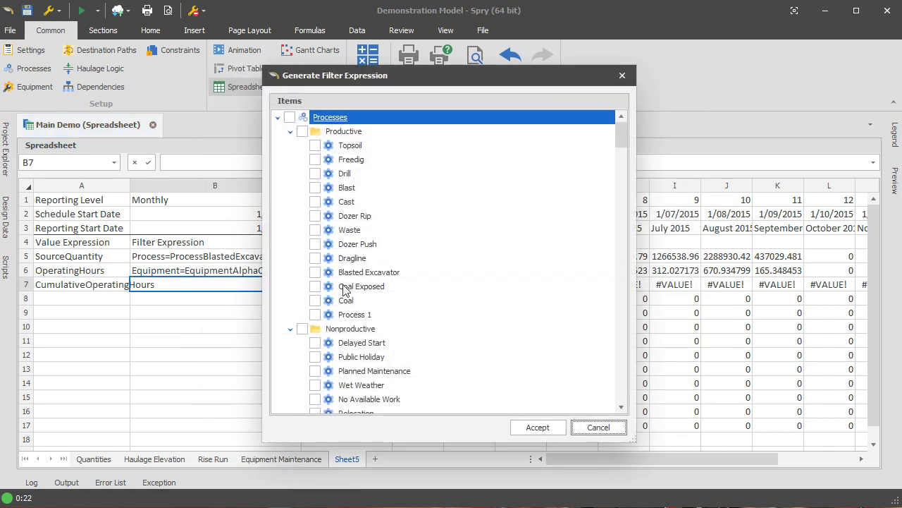
scroll(358, 282, "down", 3)
scroll(358, 284, "down", 4)
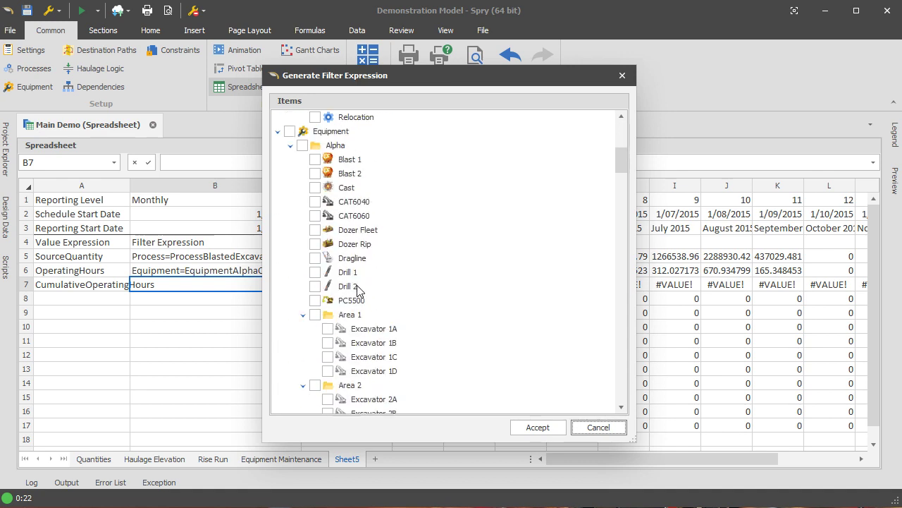
left_click(315, 202)
left_click(547, 423)
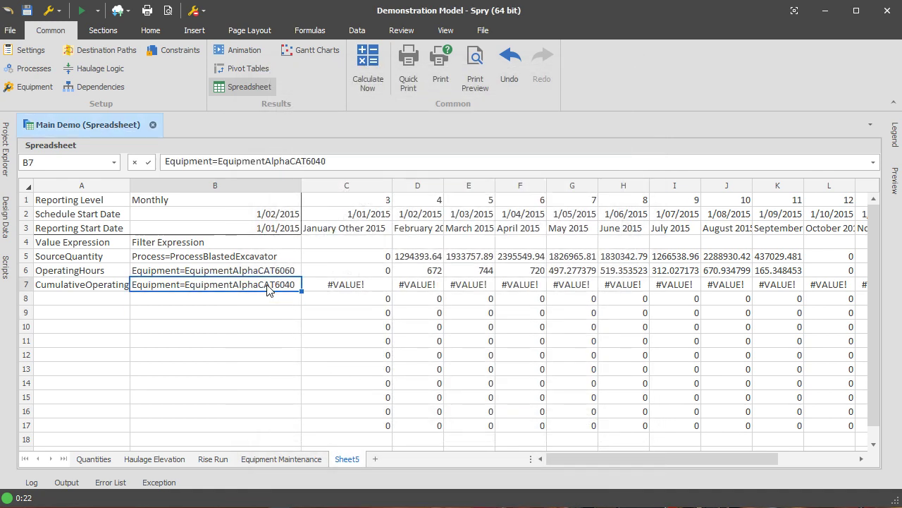
Step: Open the spreadsheet's expression errors list from C7 and enlarge it to read the full error text for row 7
left_click(113, 285)
left_click(138, 286)
key("Left")
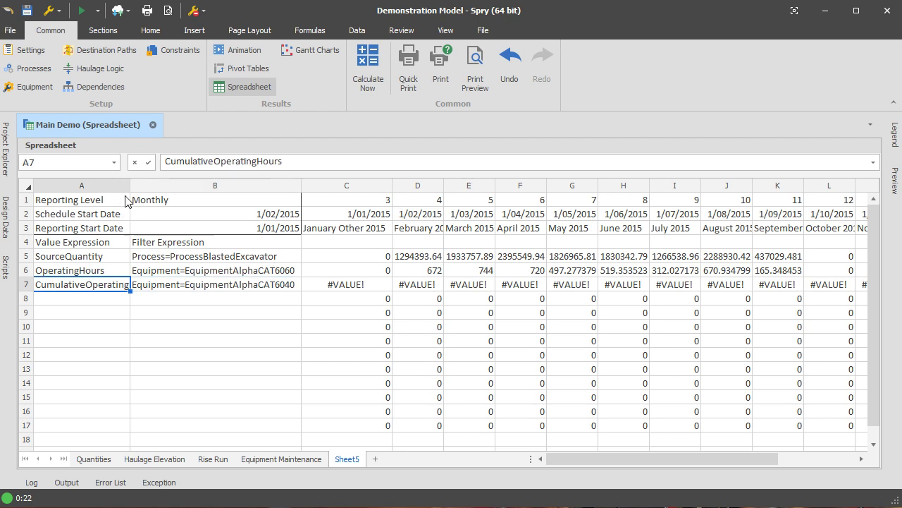
left_click(368, 284)
left_click(404, 30)
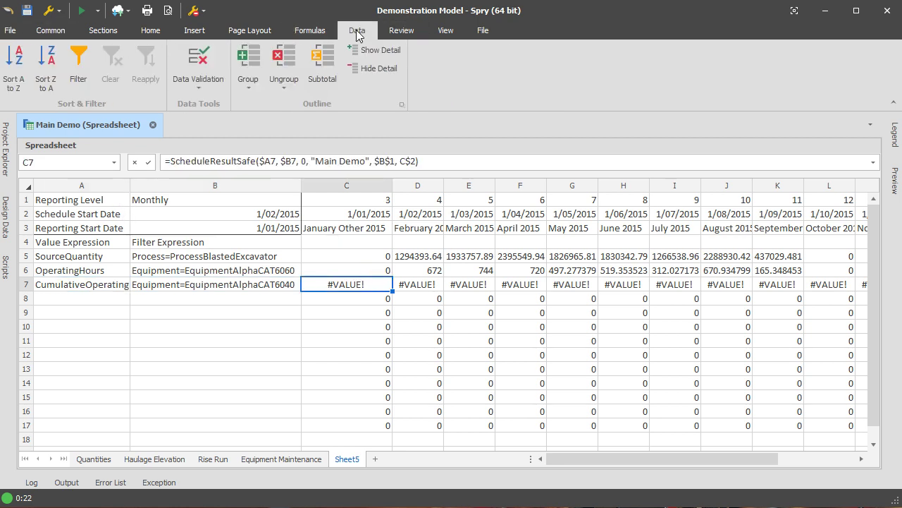
left_click(308, 31)
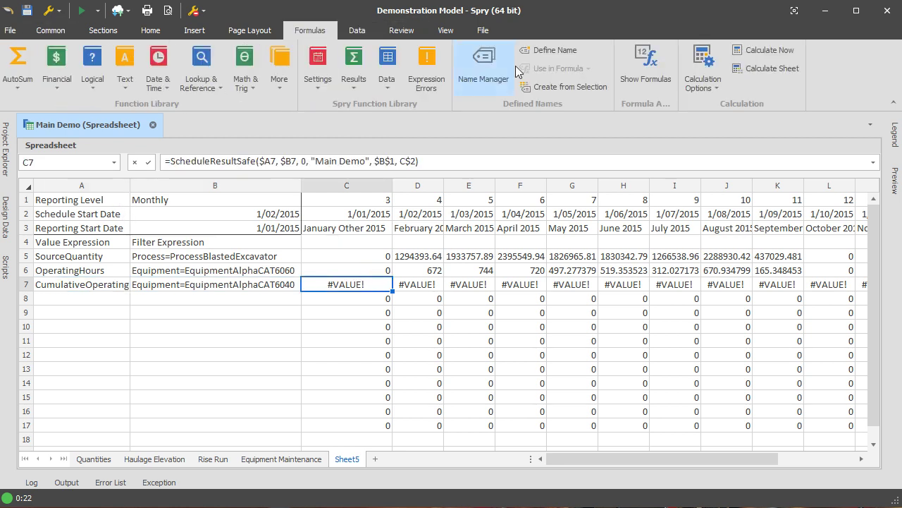
left_click(425, 70)
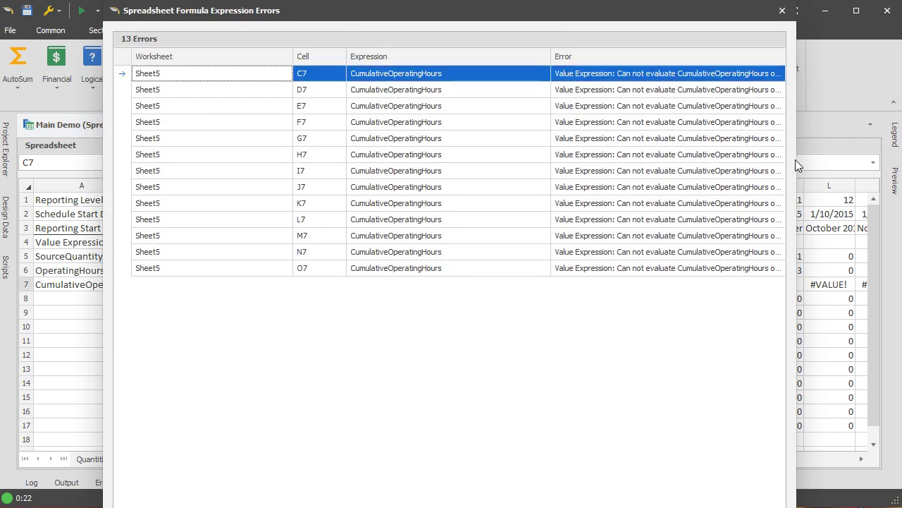
left_click_drag(798, 159, 901, 160)
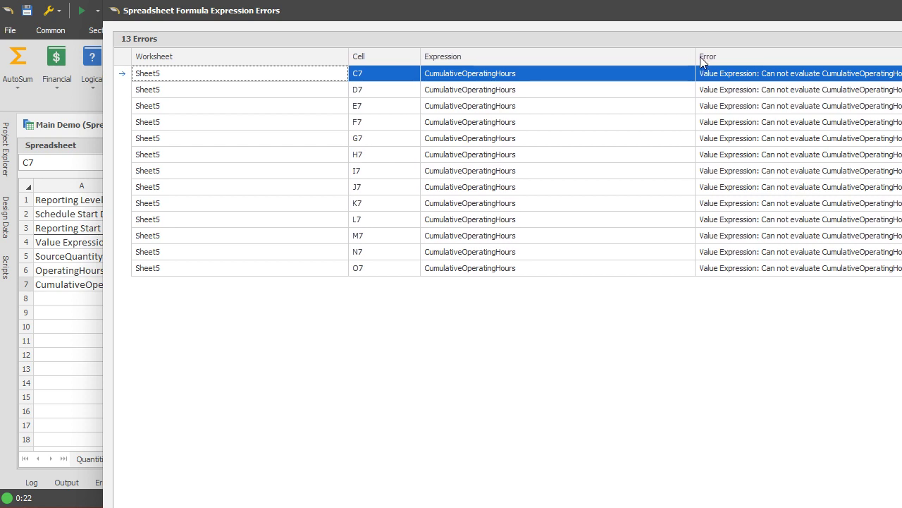
left_click_drag(602, 53, 549, 54)
left_click(774, 77)
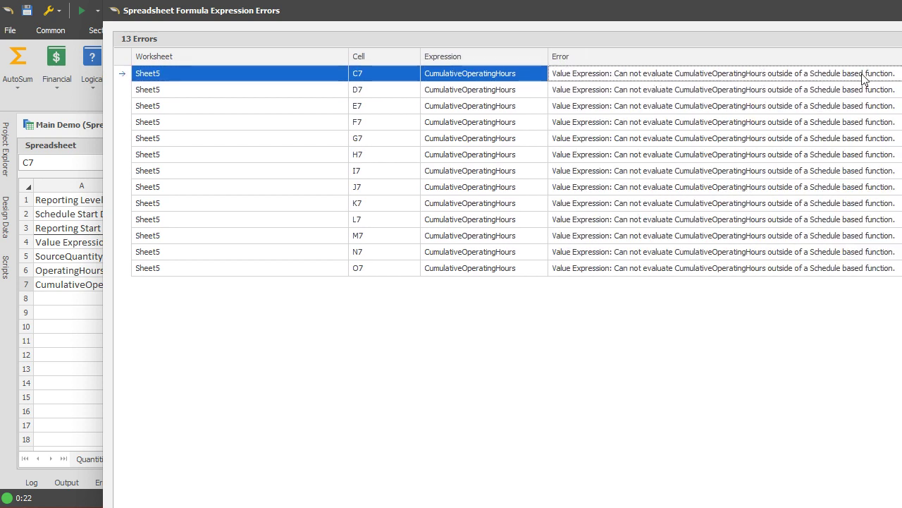
key("Escape")
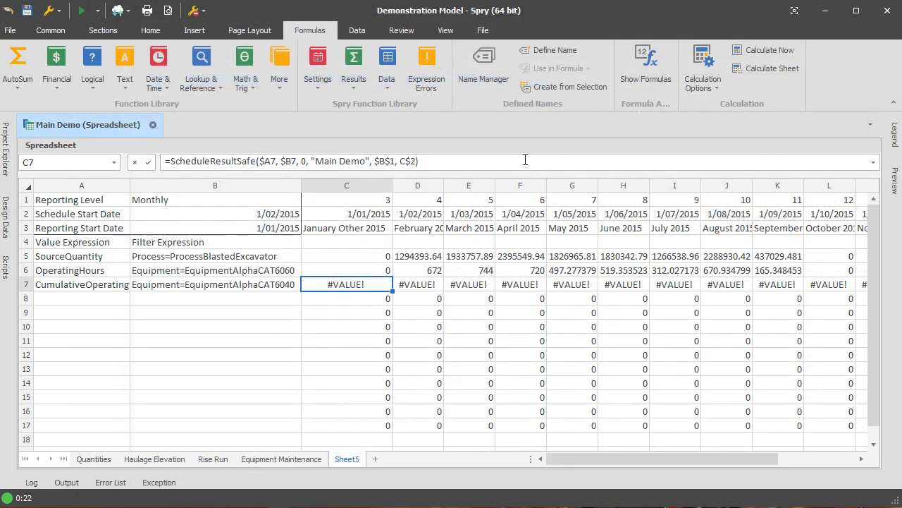
Step: Replace the value expression in A7 with CalendarHours
left_click(351, 301)
left_click(350, 284)
left_click(185, 287)
left_click(113, 287)
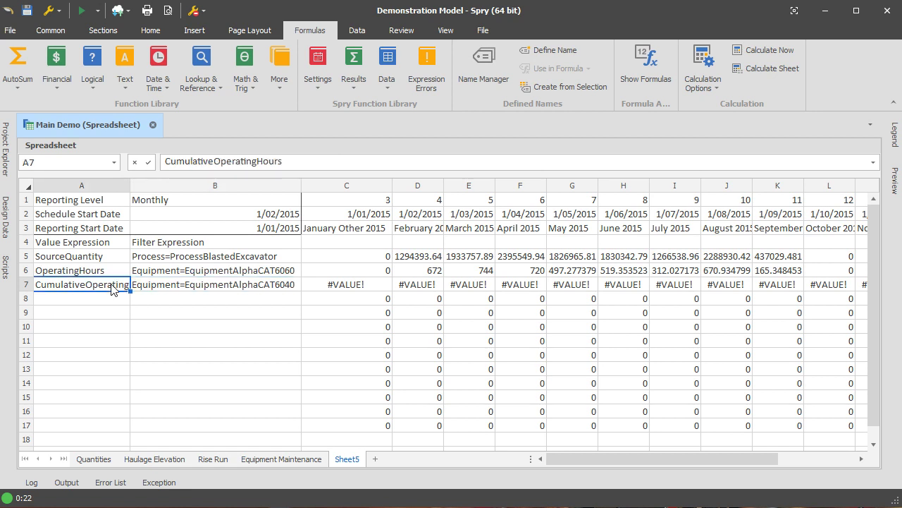
left_click(345, 280)
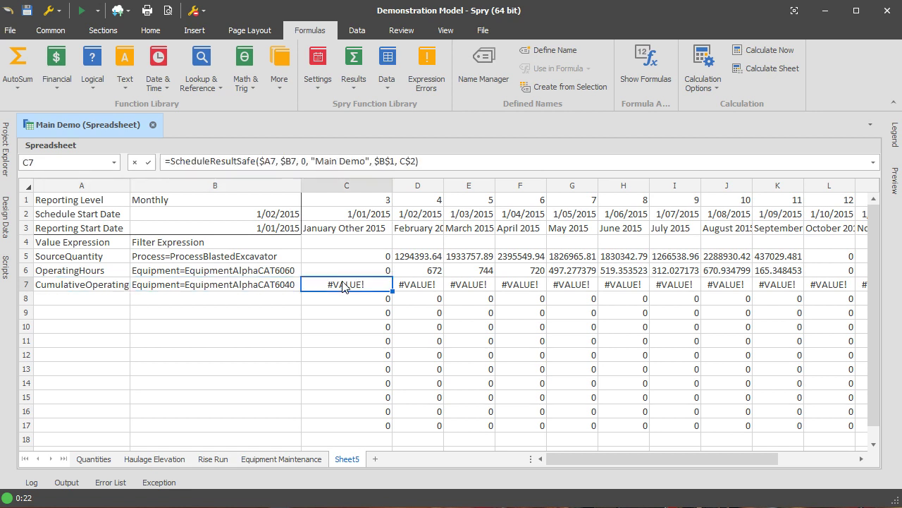
left_click(109, 290)
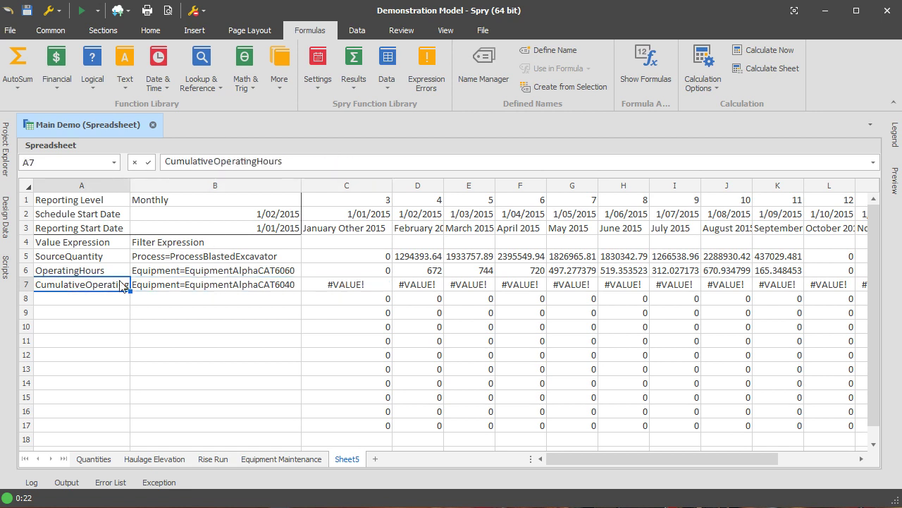
type("Calen")
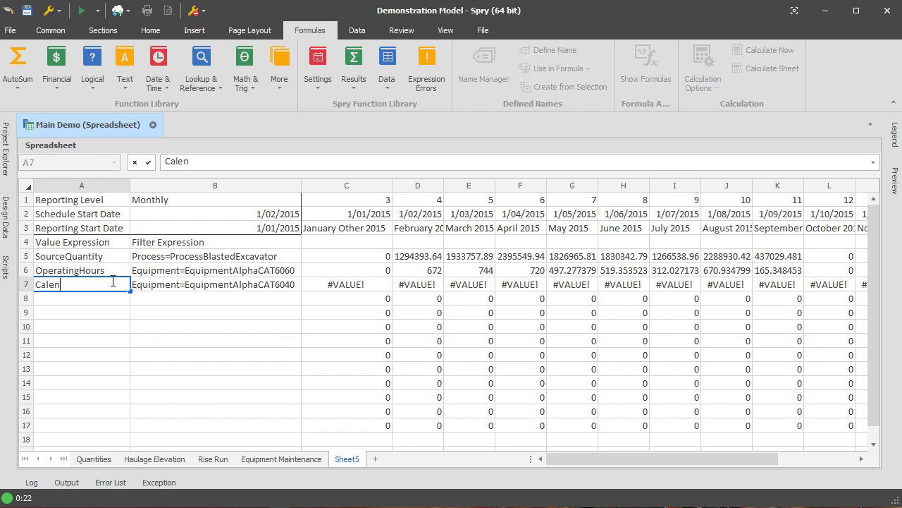
type("darHours")
key("Return")
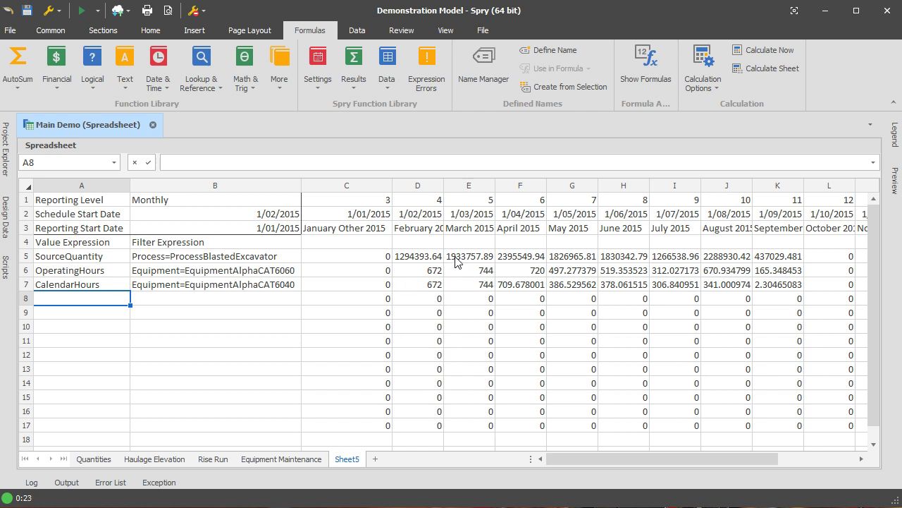
Step: Review the value and filter expressions in rows 6 and 7 and the cell commands for editing them
left_click_drag(91, 274, 90, 285)
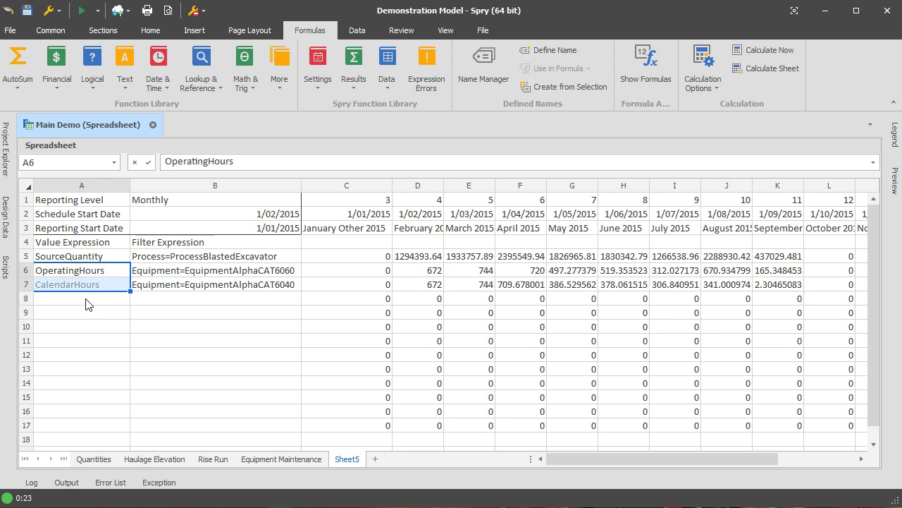
left_click_drag(213, 275, 222, 291)
left_click(97, 285)
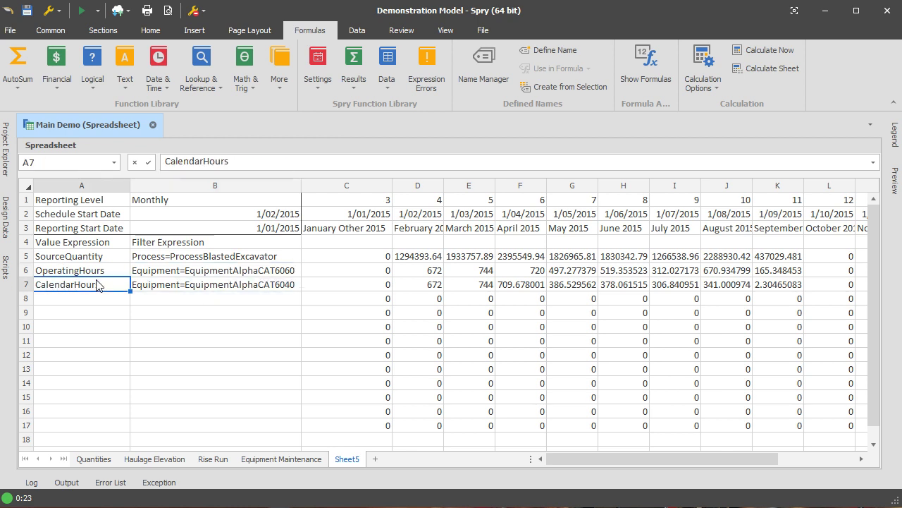
right_click(69, 287)
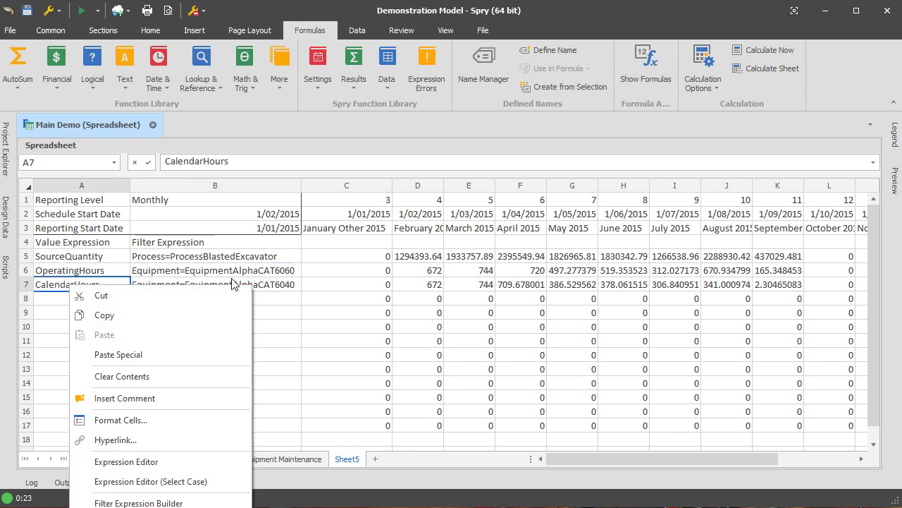
left_click(290, 286)
right_click(273, 281)
left_click(159, 354)
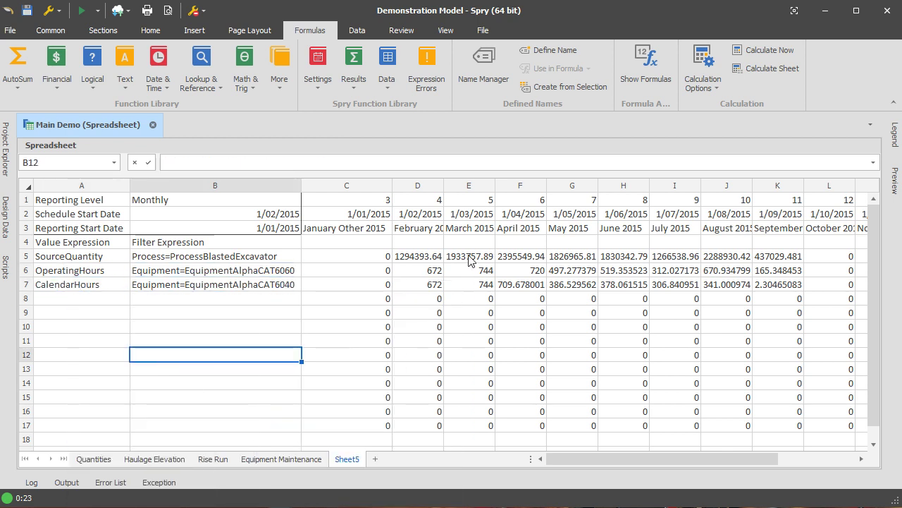
Step: Check the available reporting levels in the model's Reporting Periods, starting from the level in B1, and return to the spreadsheet
left_click(295, 200)
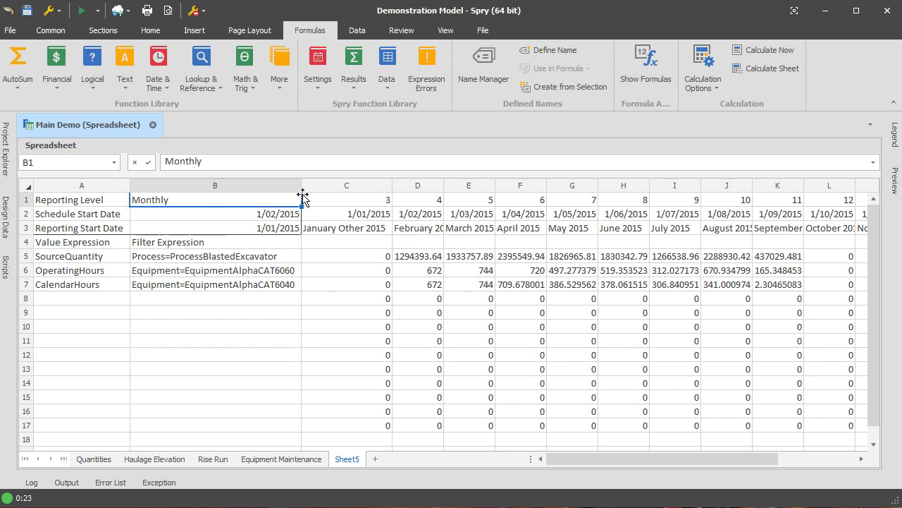
left_click(103, 31)
left_click(63, 86)
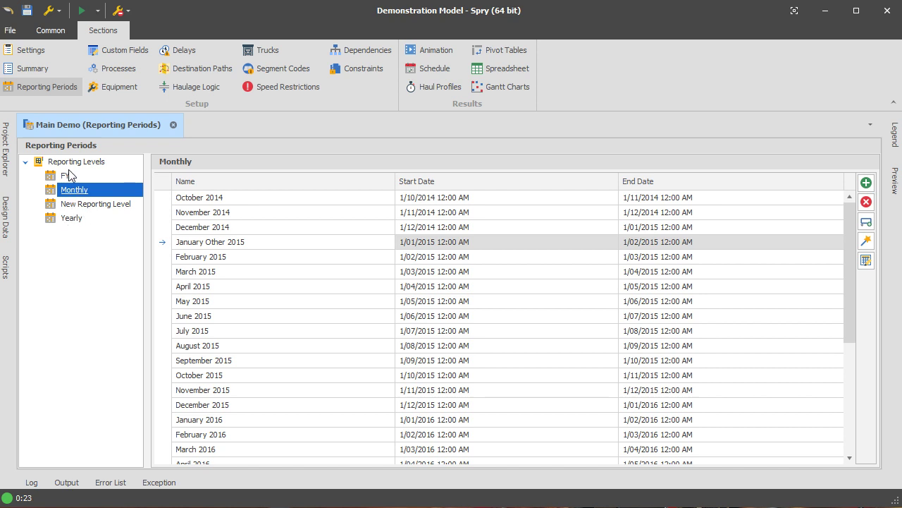
left_click(504, 69)
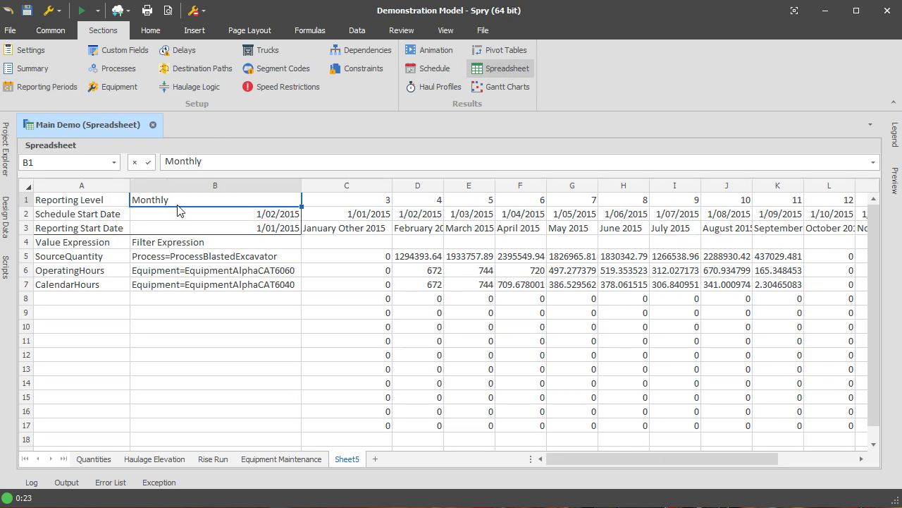
Step: Create a copy of Sheet5 and place it at the end of the workbook
right_click(343, 454)
left_click(384, 506)
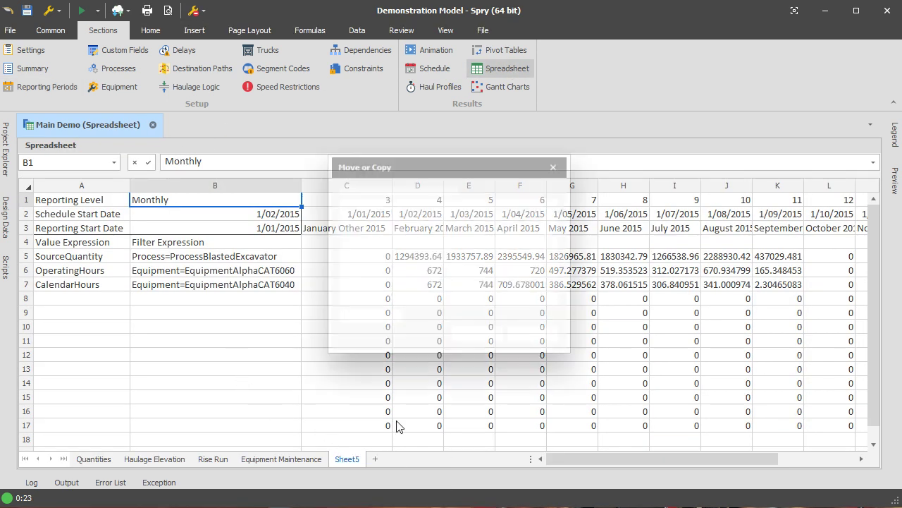
left_click(373, 317)
left_click(365, 280)
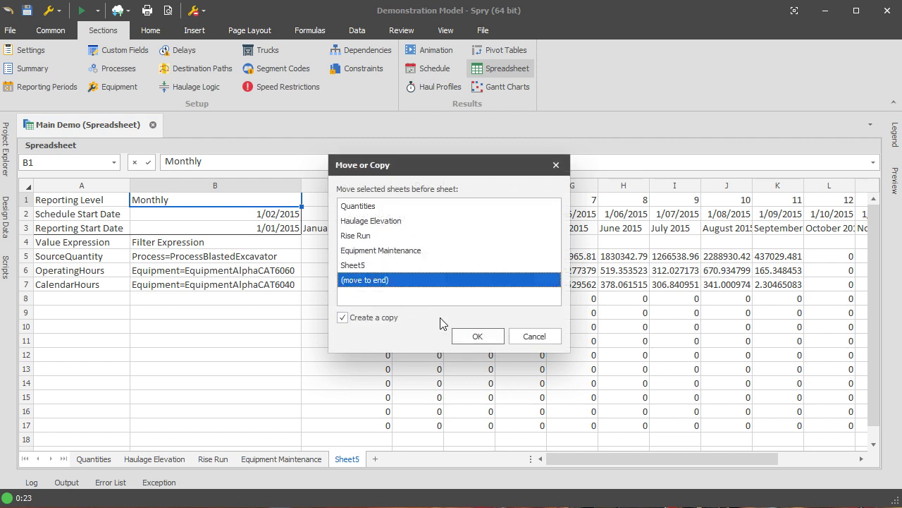
left_click(477, 337)
Step: Set the reporting level in B1 of the copied sheet to Yearly
left_click(194, 199)
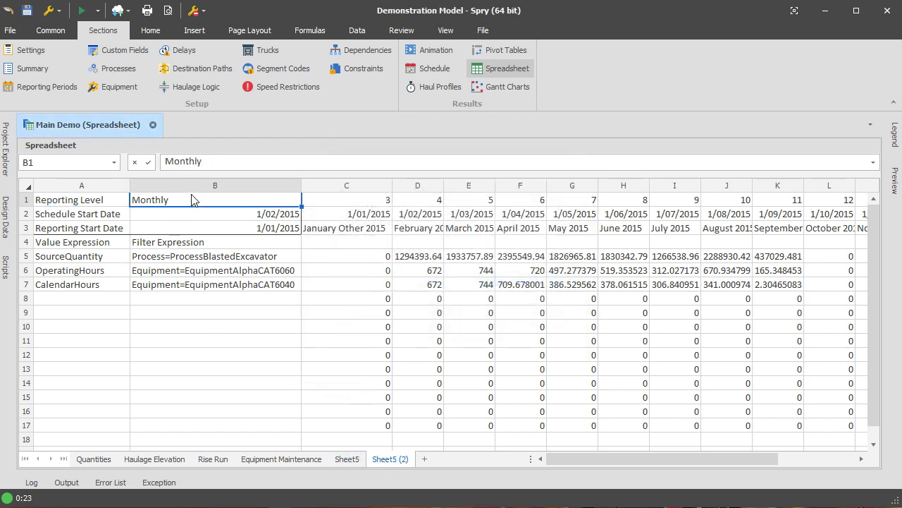
type("Yearly")
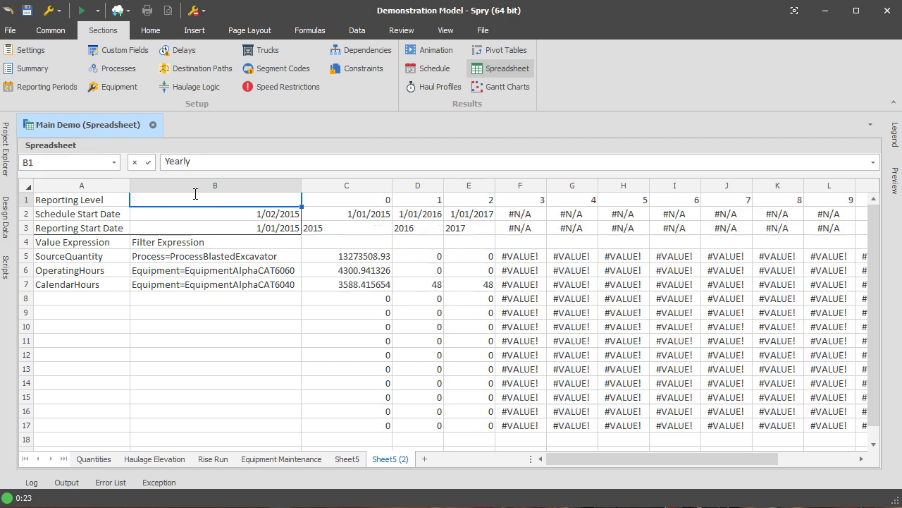
key("Return")
Step: Examine the yearly period dates and schedule results in columns C to E, and the start dates in B2 and B3
left_click_drag(371, 213, 460, 220)
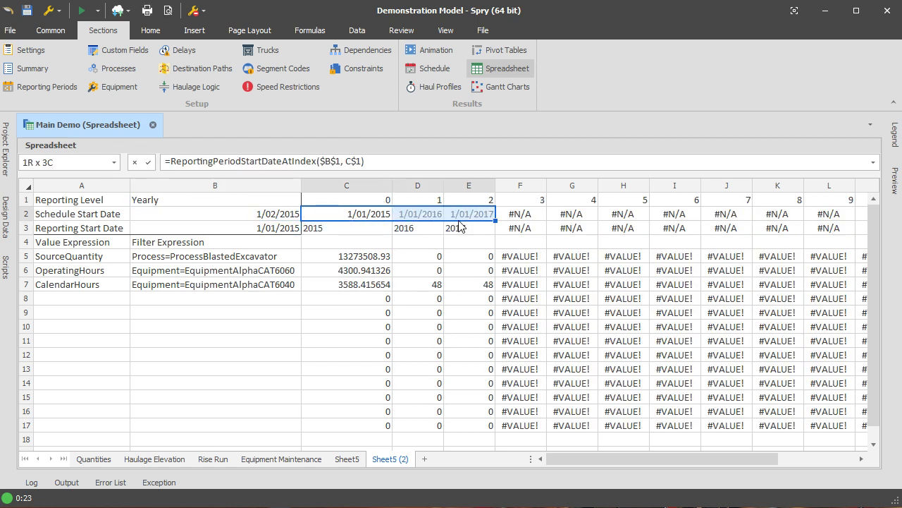
left_click_drag(369, 252, 457, 289)
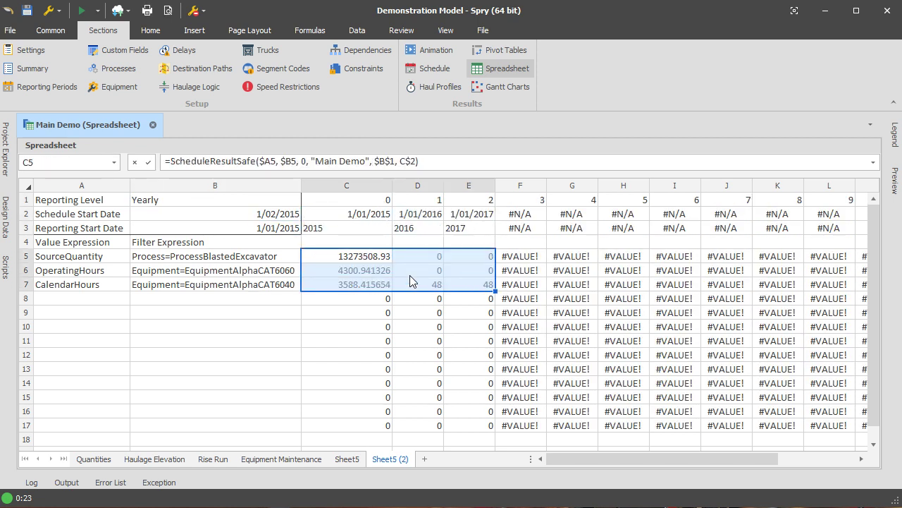
left_click(270, 217)
left_click(261, 230)
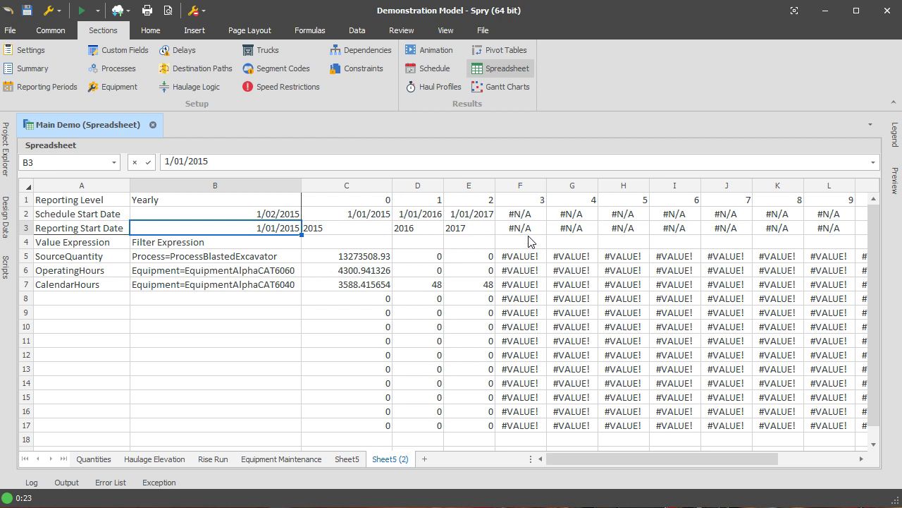
left_click_drag(481, 284, 58, 202)
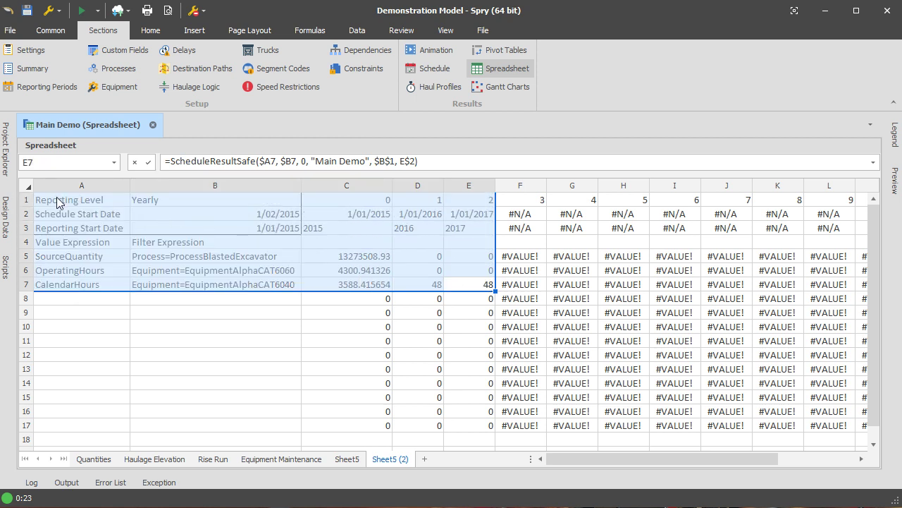
left_click(195, 211)
left_click(214, 227)
left_click(220, 214)
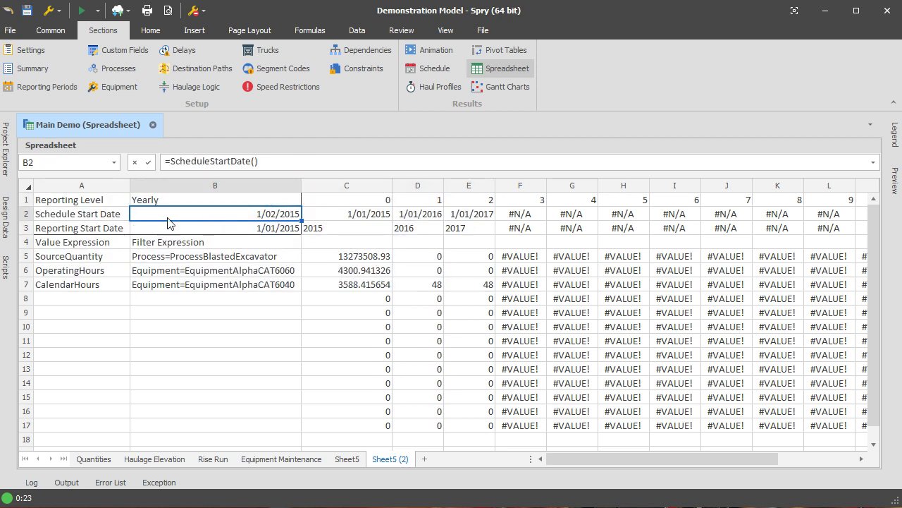
Step: Link the reporting start date in B3 to the schedule start date with the formula =B2
left_click(253, 231)
type("=")
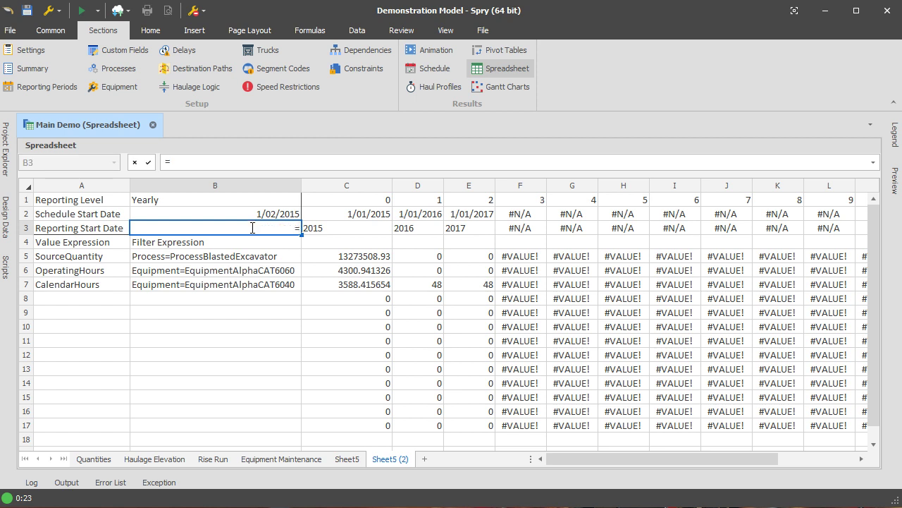
left_click(292, 213)
key("Return")
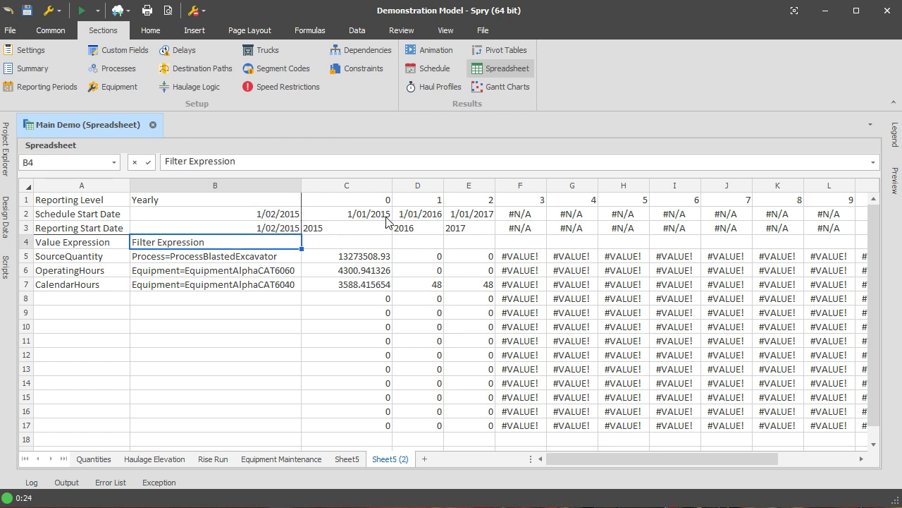
left_click(262, 230)
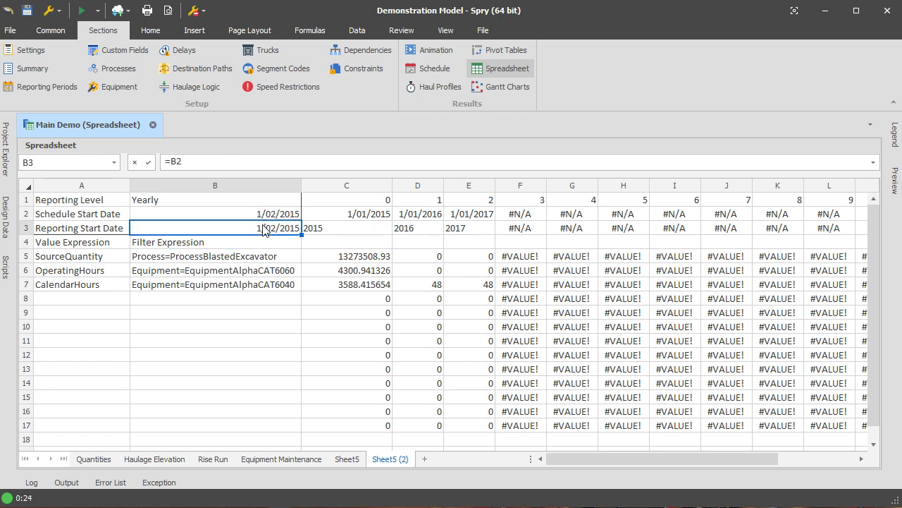